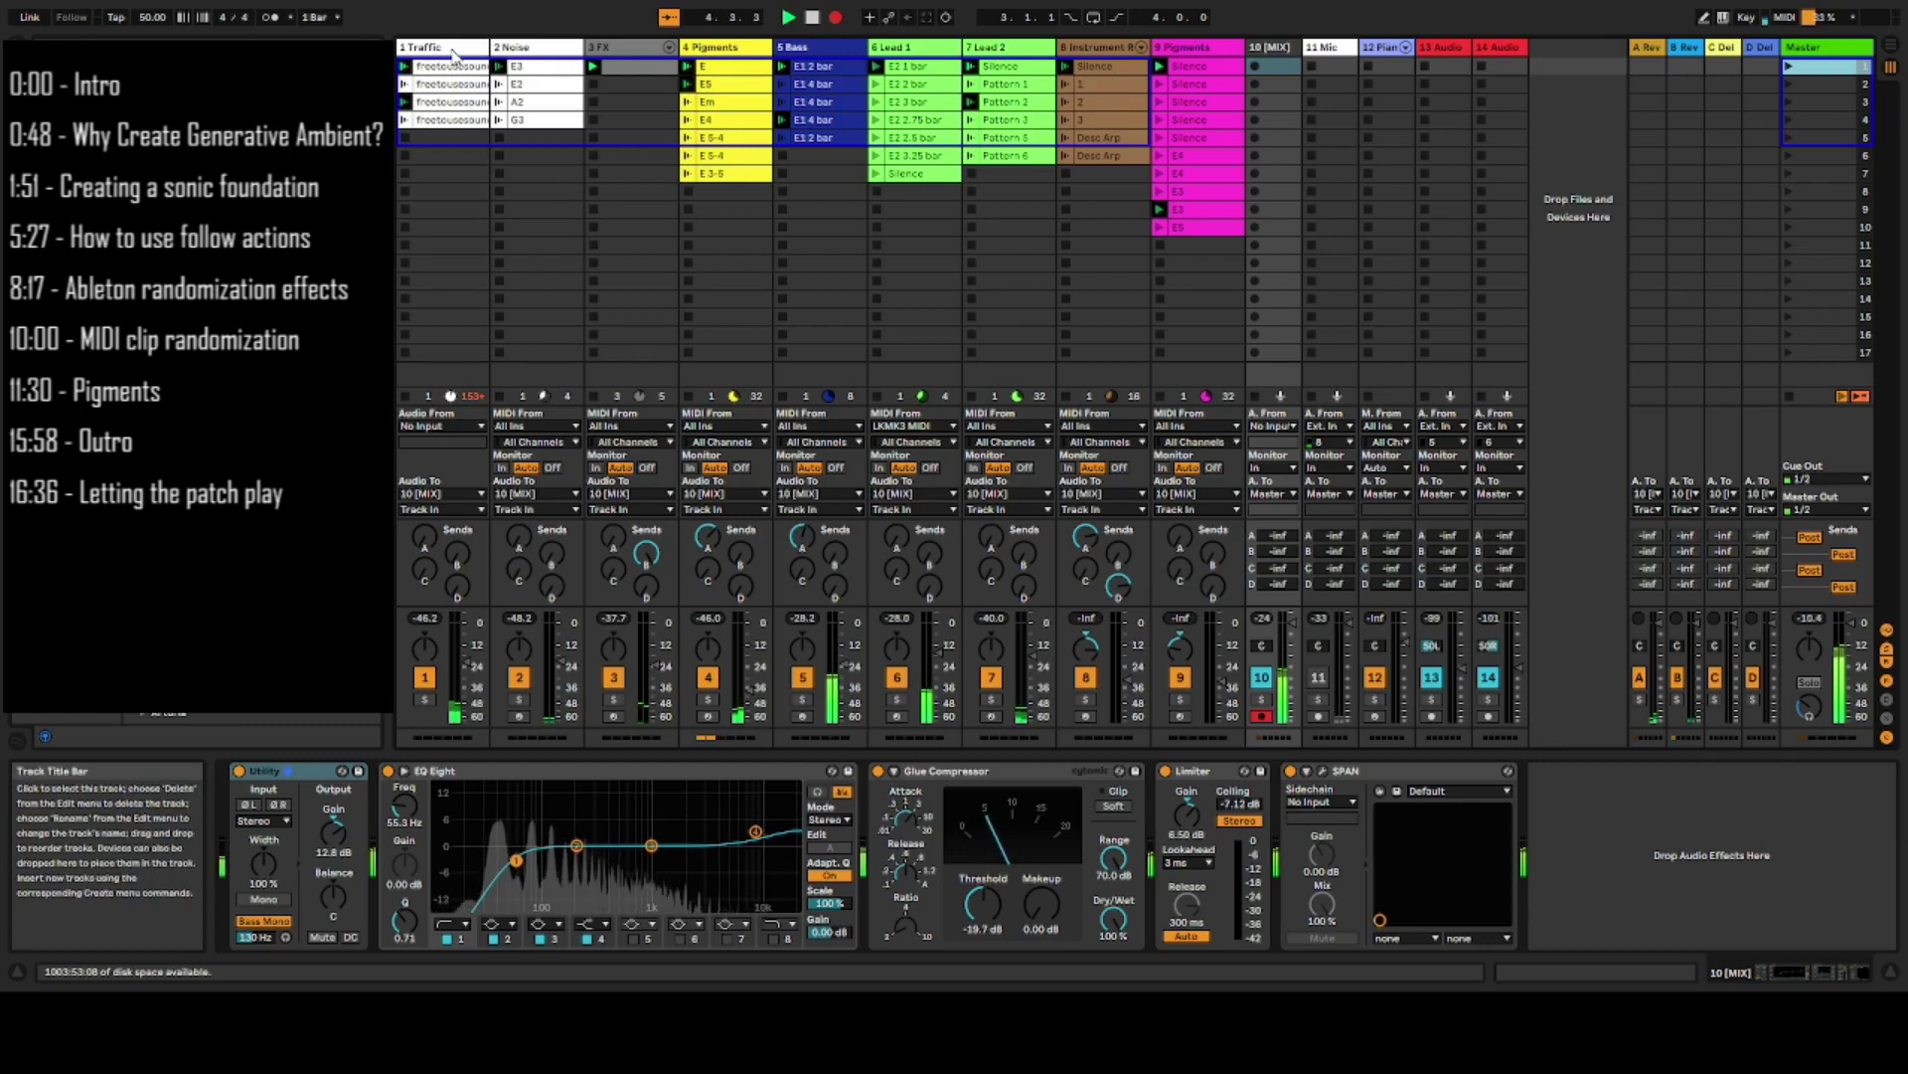
- Review the device chains of the Traffic, Noise, FX, Pigments, Lead 1, Lead 2 and Instrument Rack tracks, finishing with track 9 Pigments
click(473, 54)
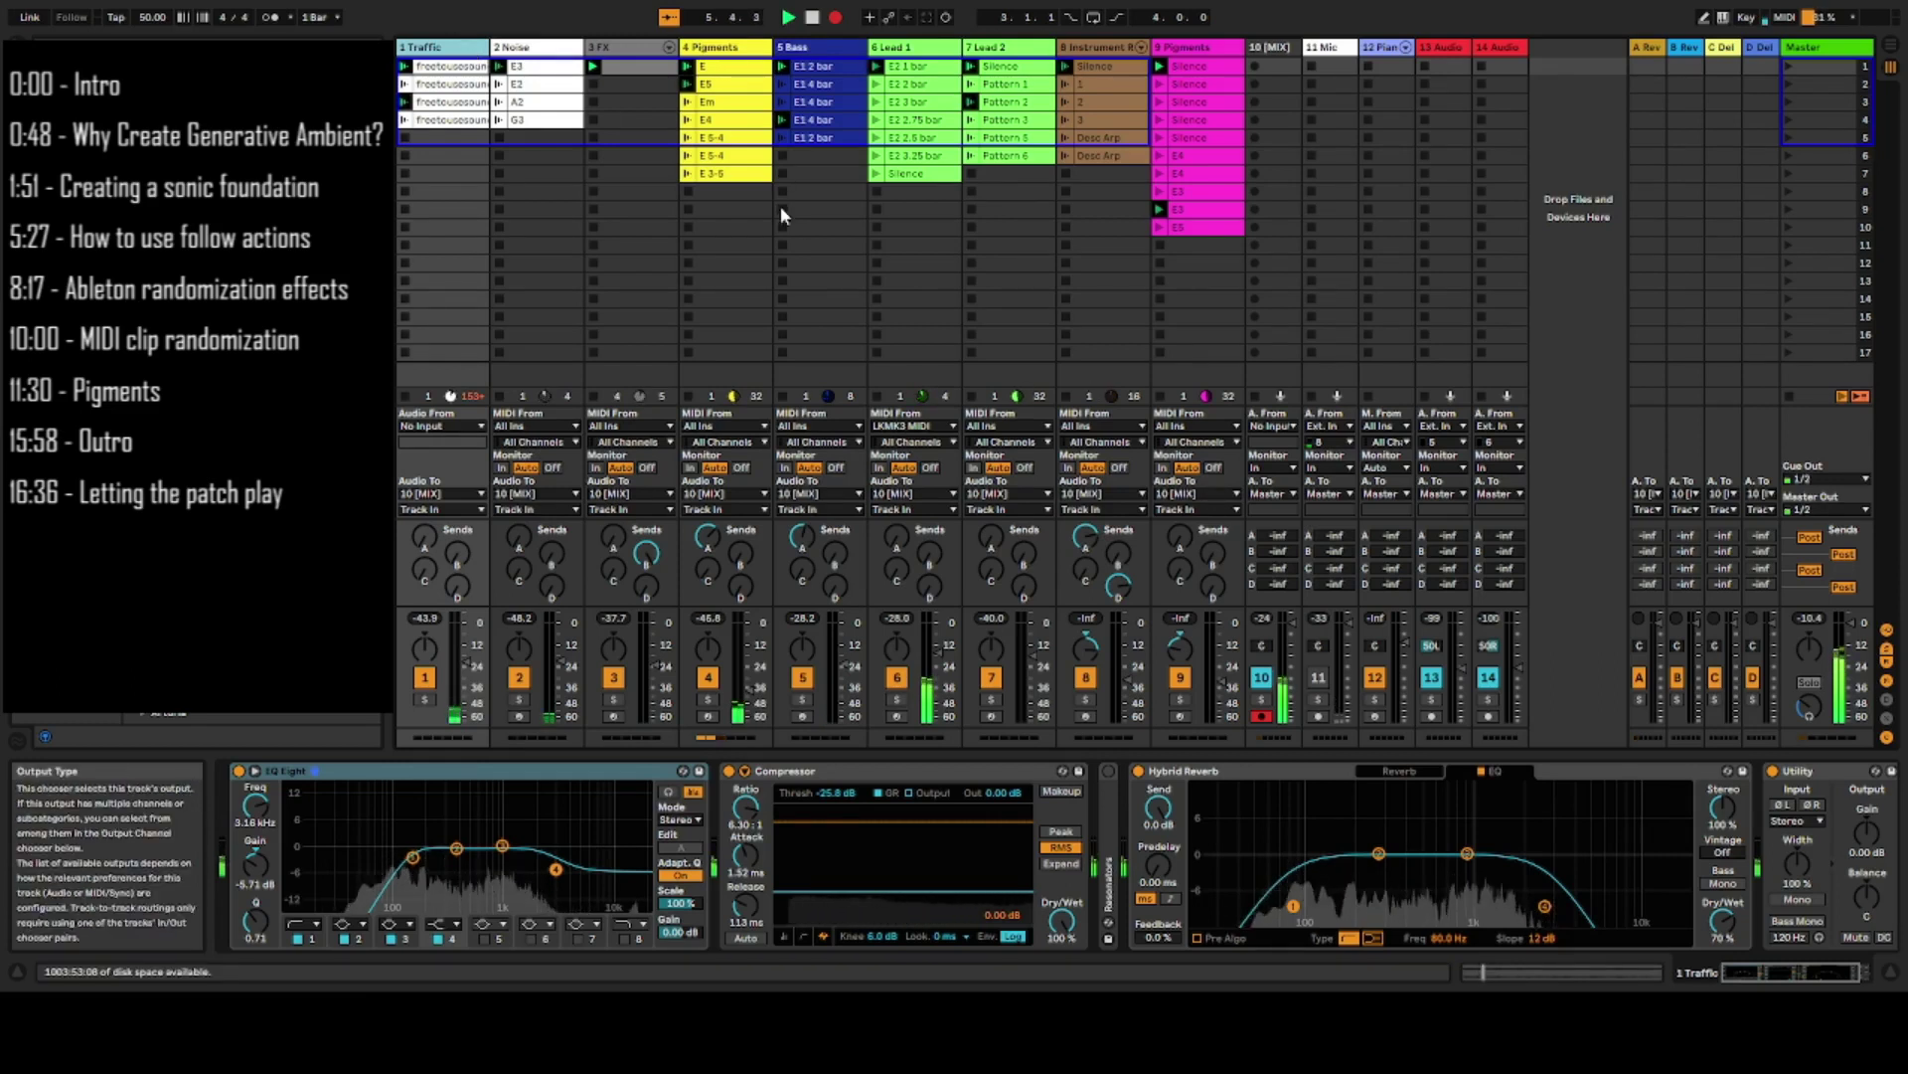
click(547, 55)
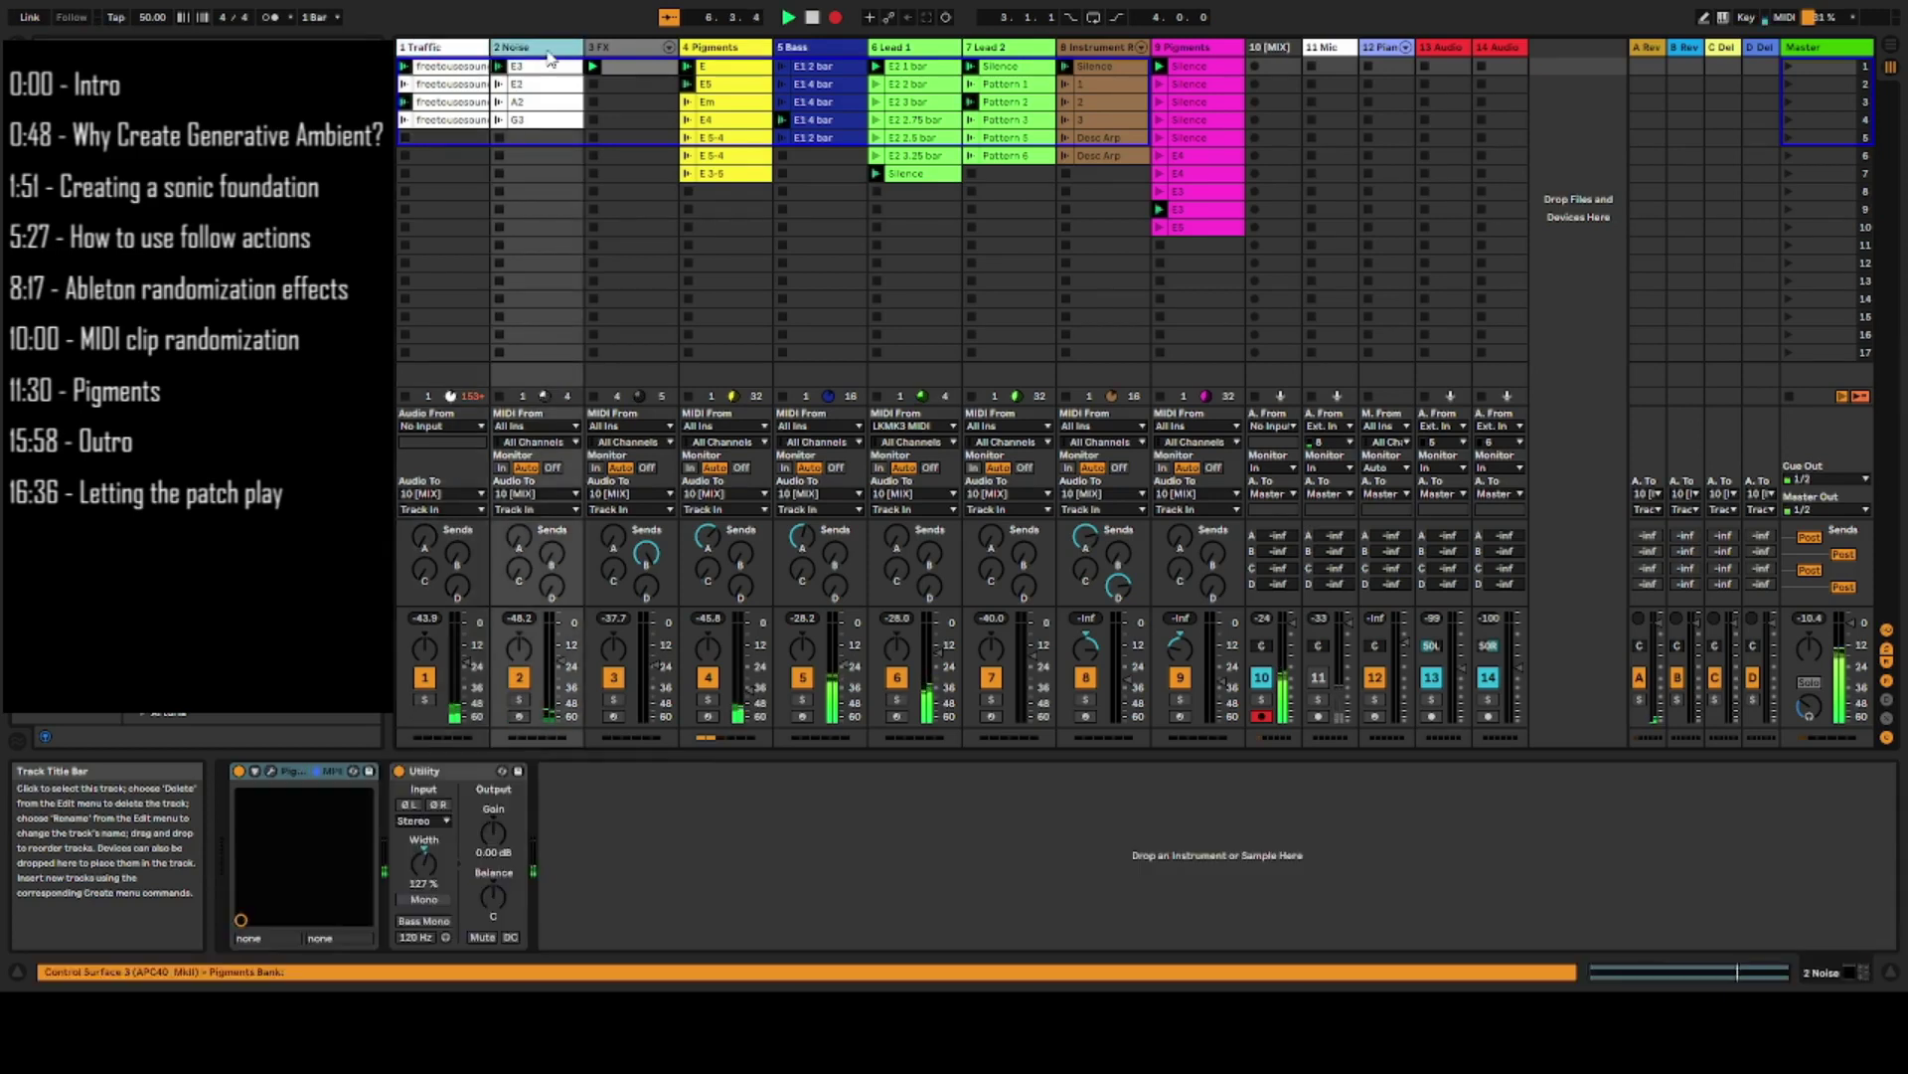
click(646, 56)
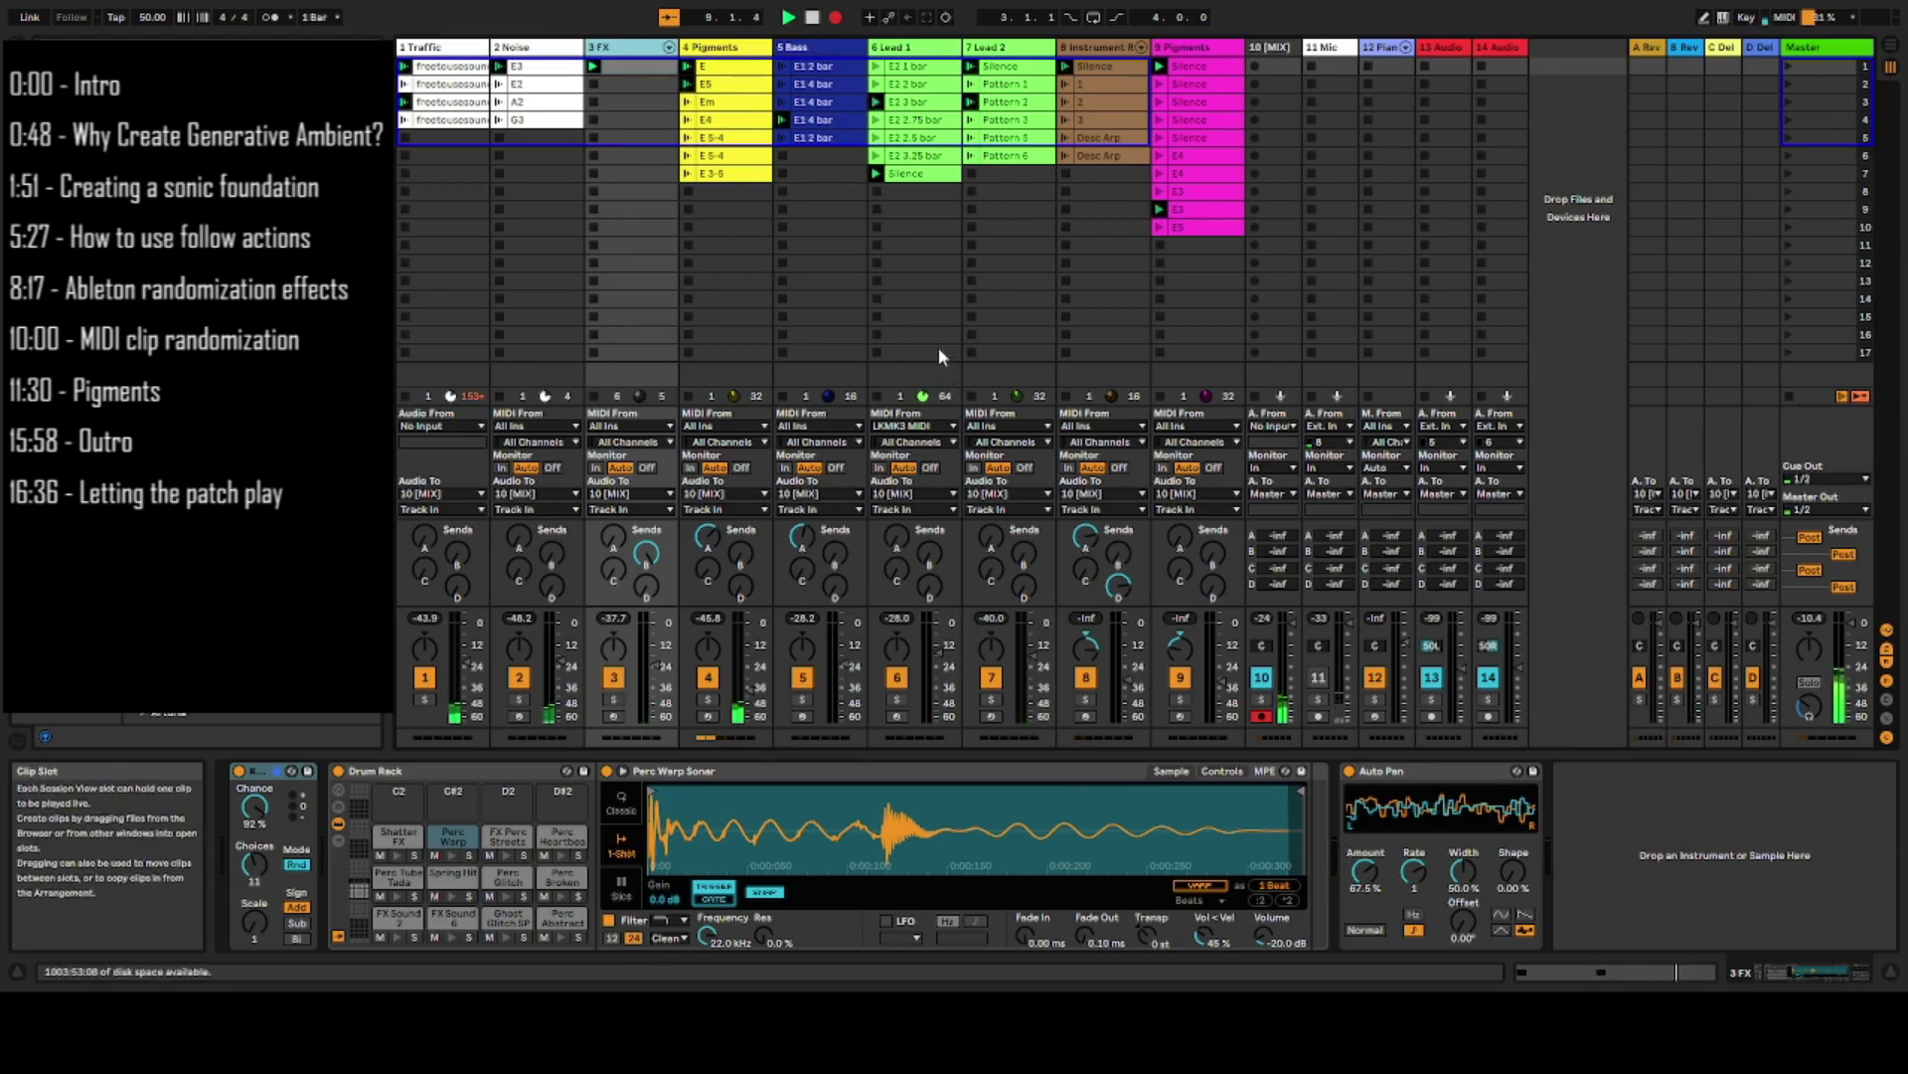
click(722, 49)
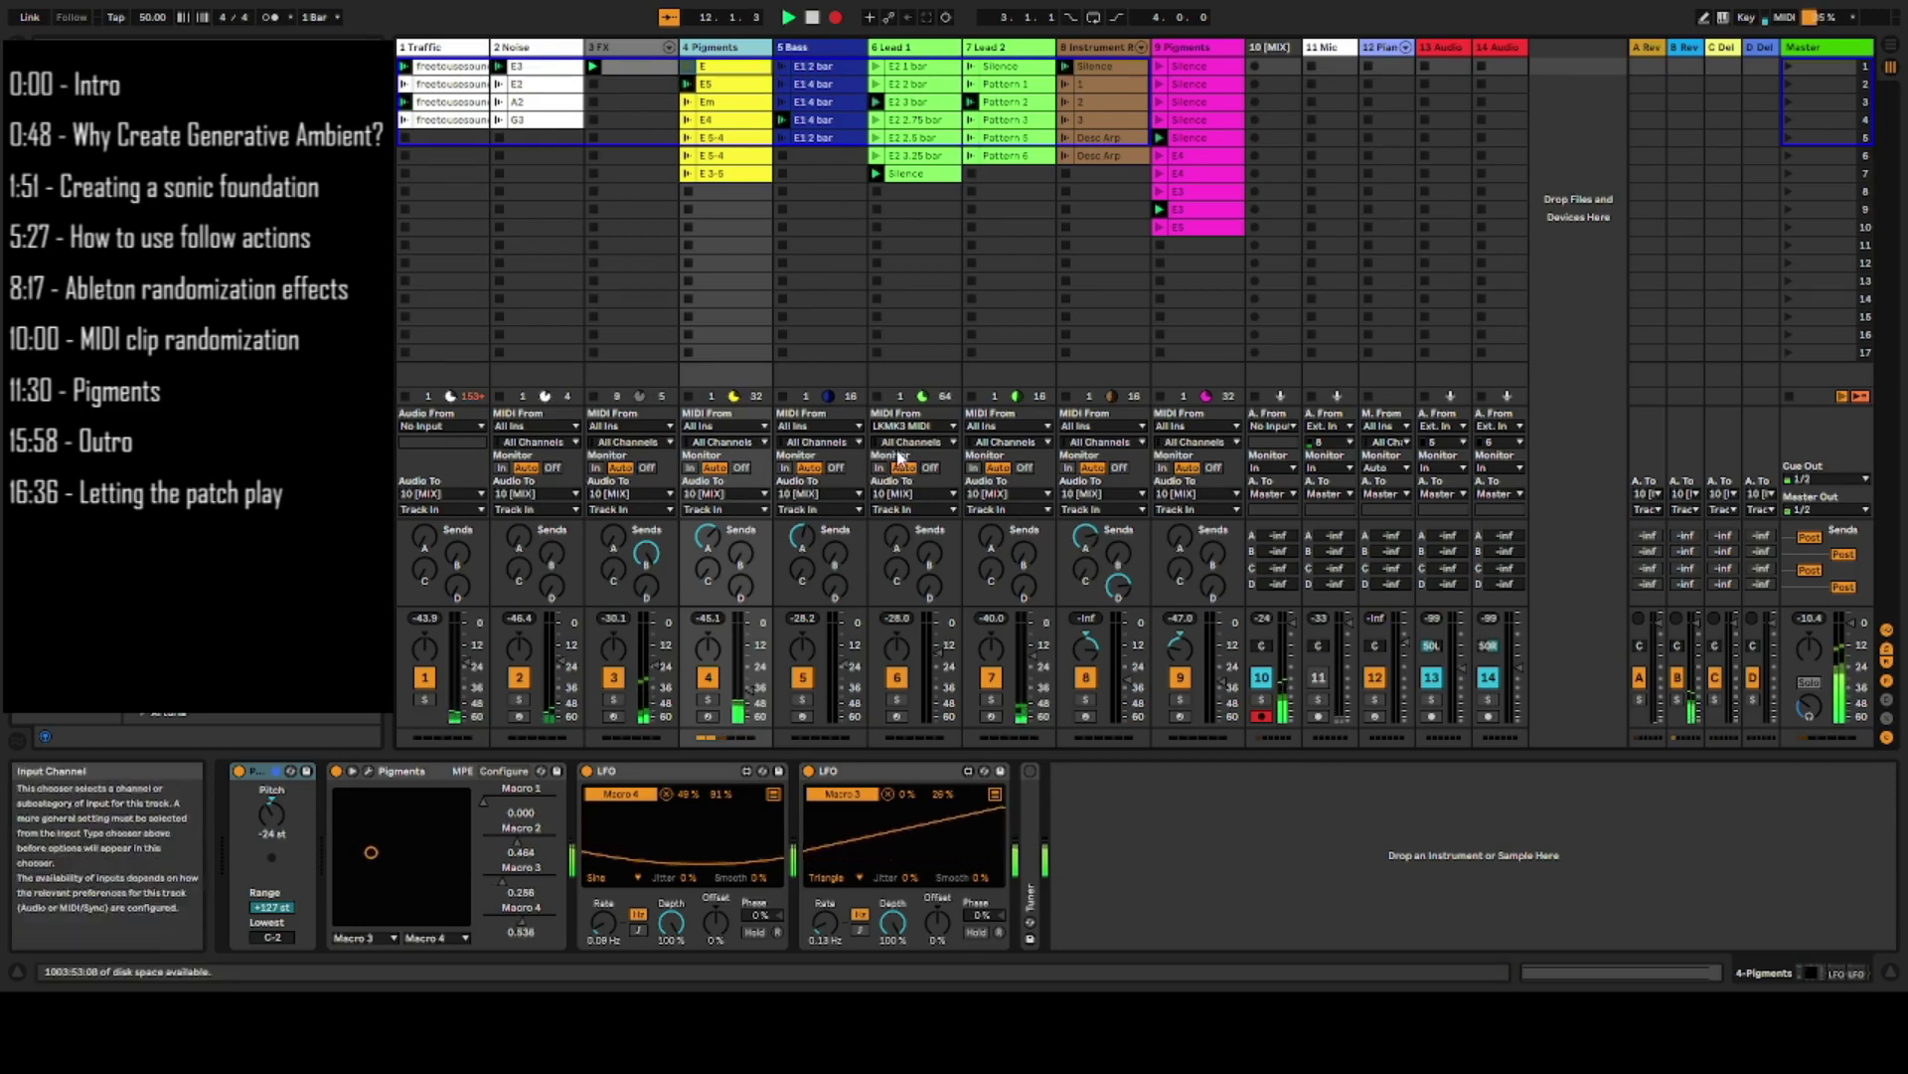
click(914, 52)
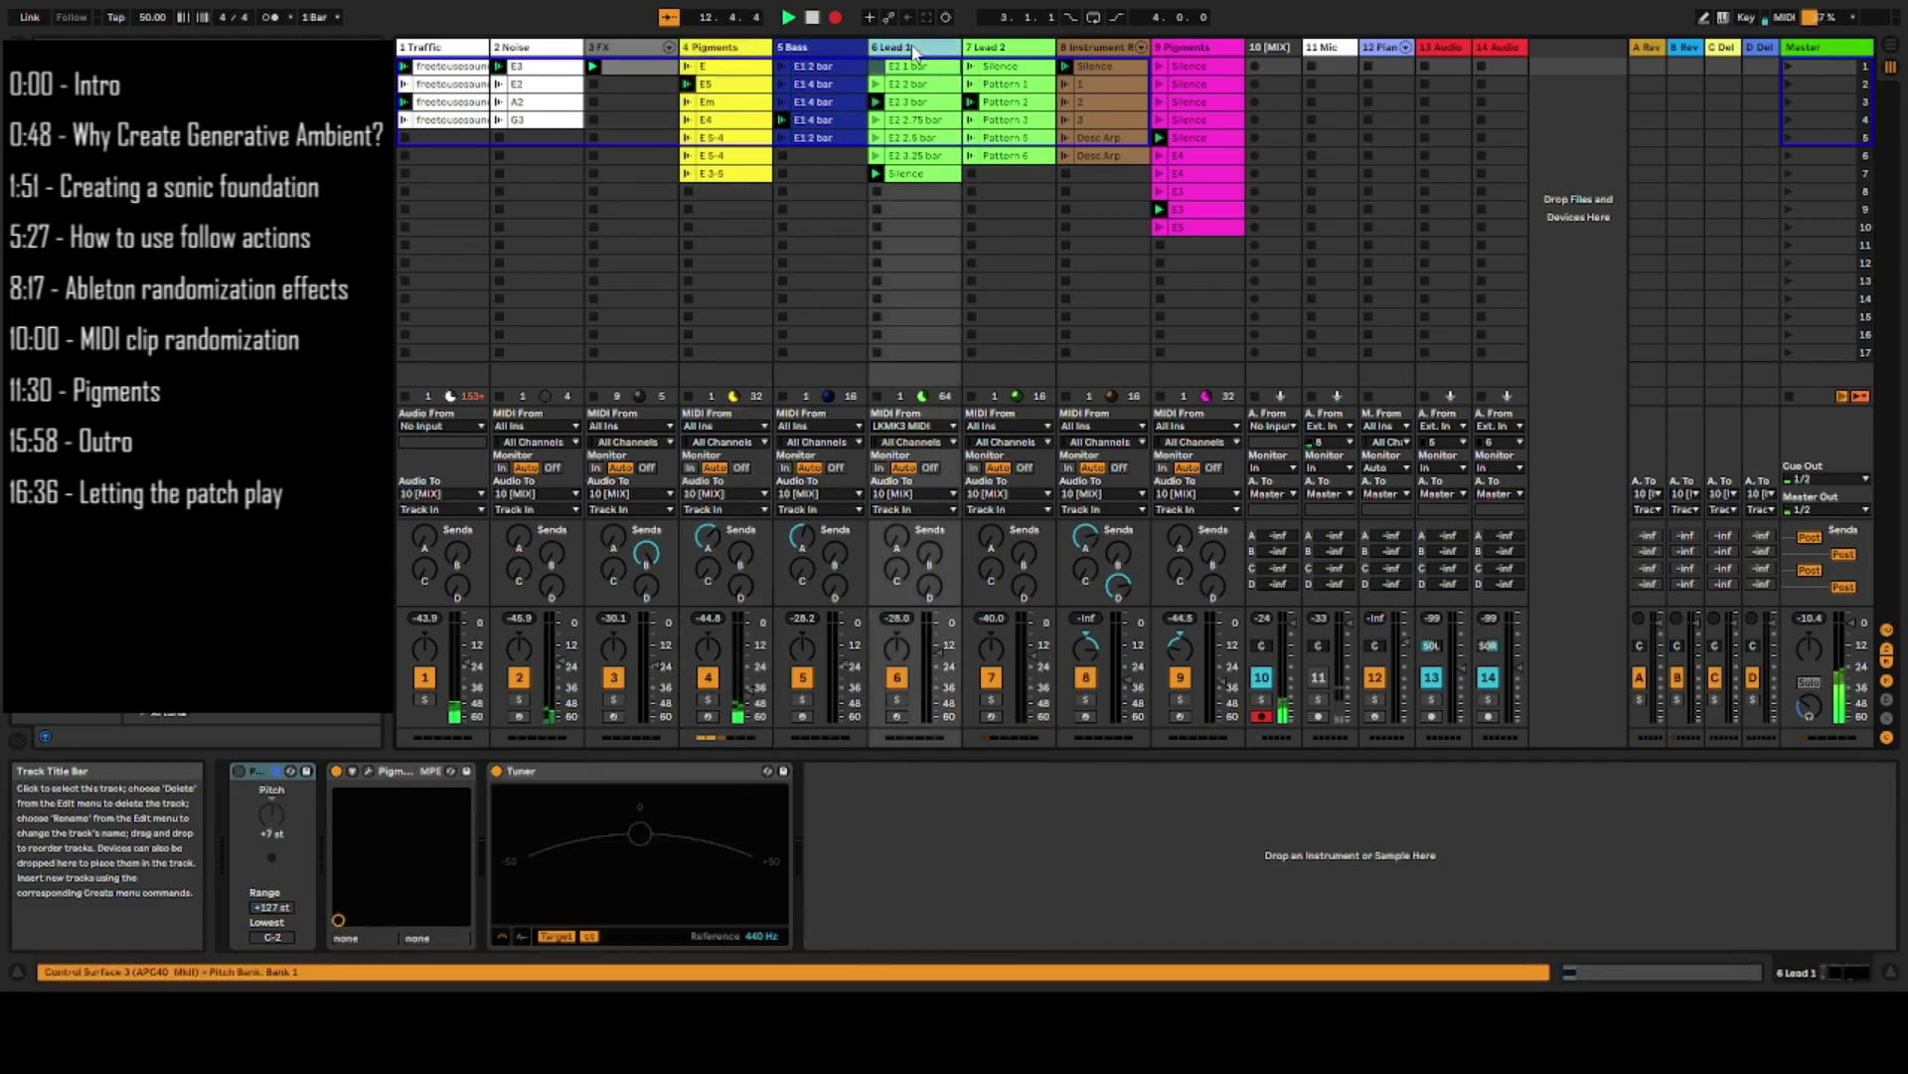
click(1002, 52)
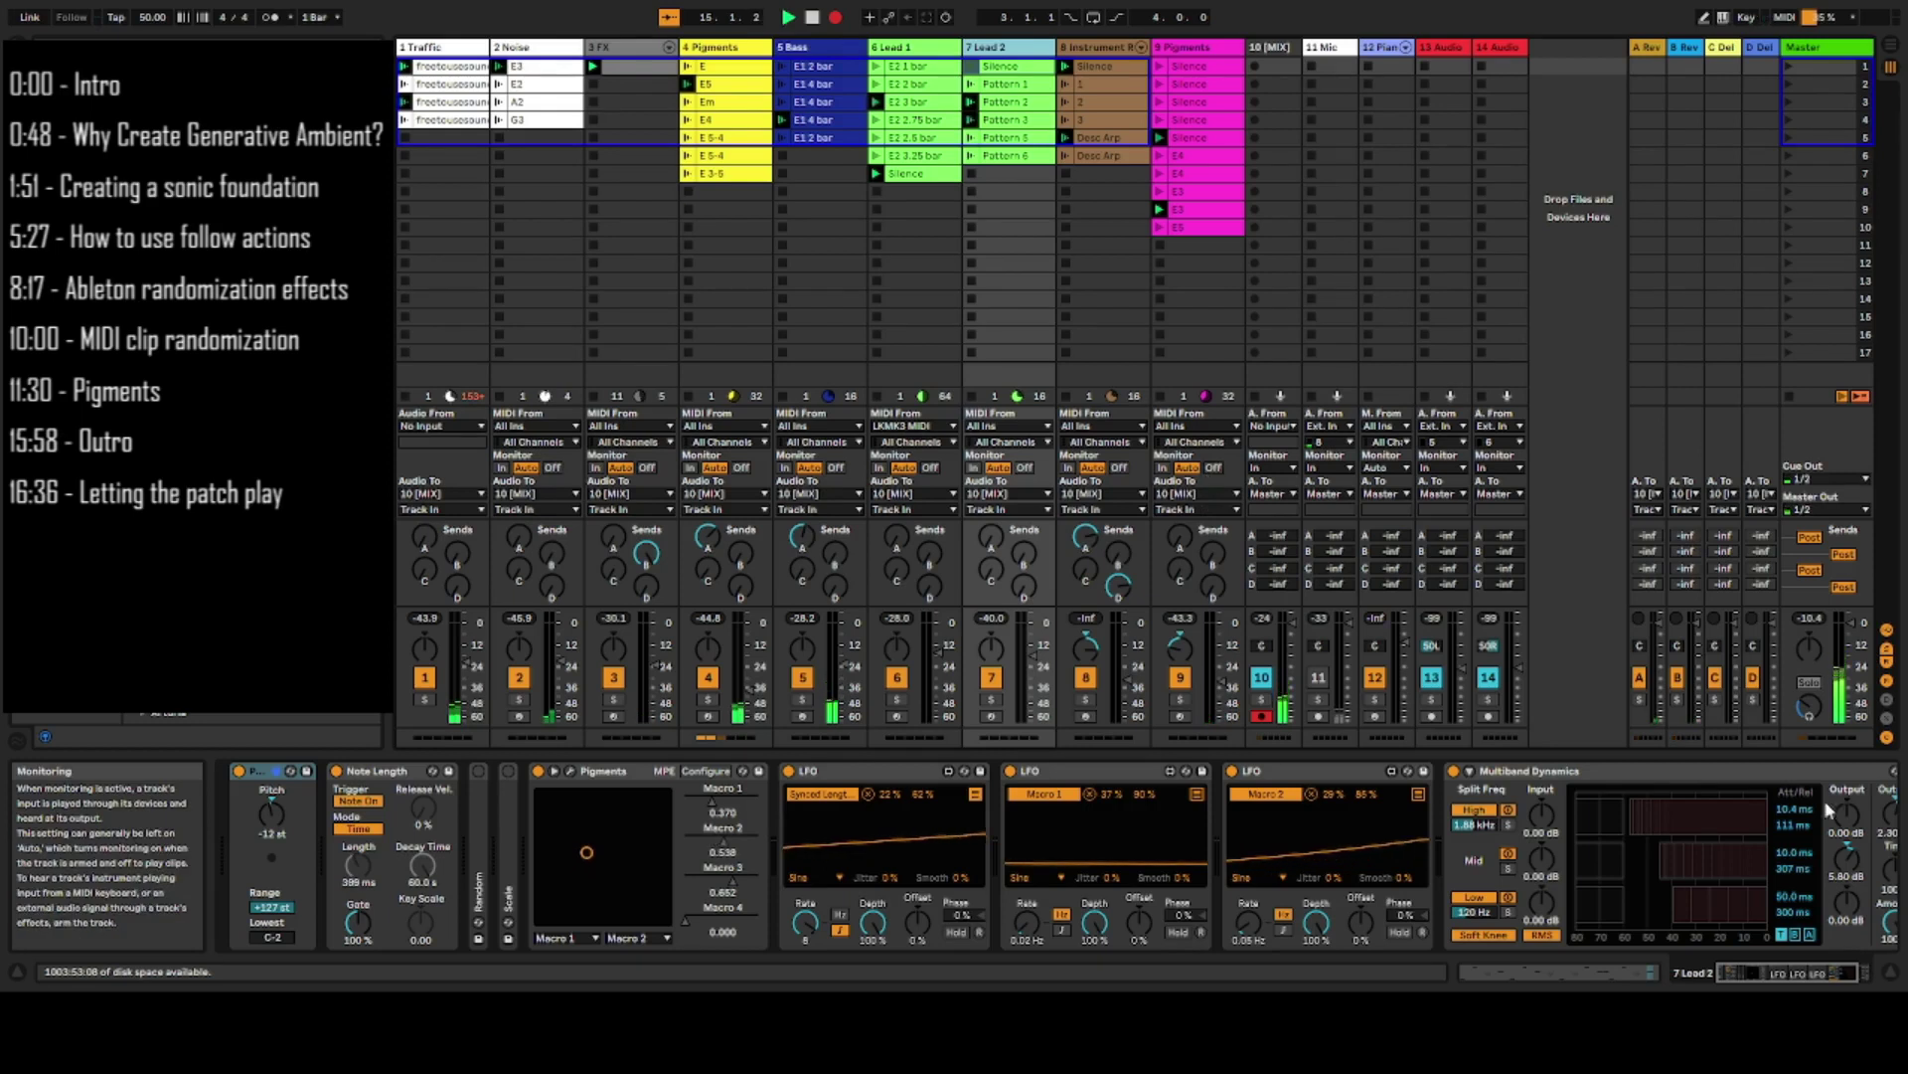
mouse_move(1837, 982)
mouse_down()
mouse_move(1851, 974)
mouse_move(1804, 972)
mouse_up()
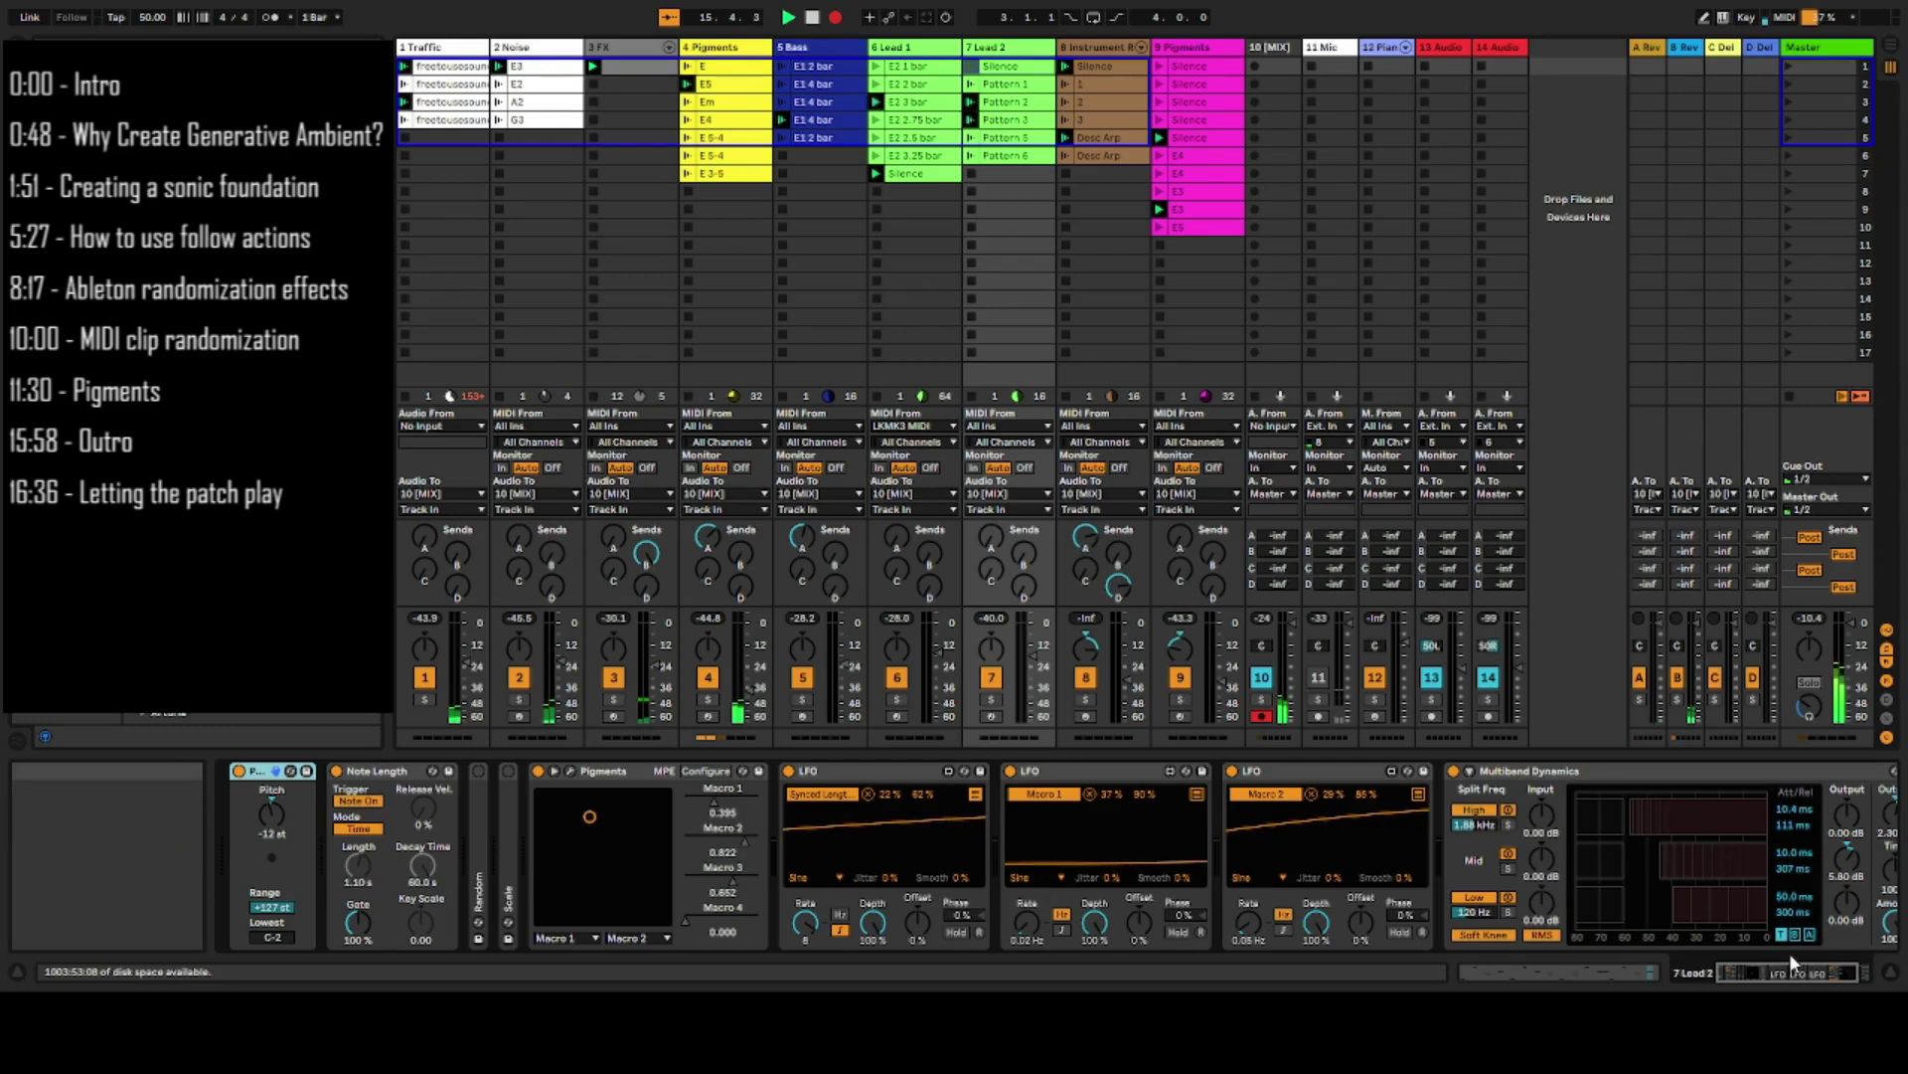
click(1104, 44)
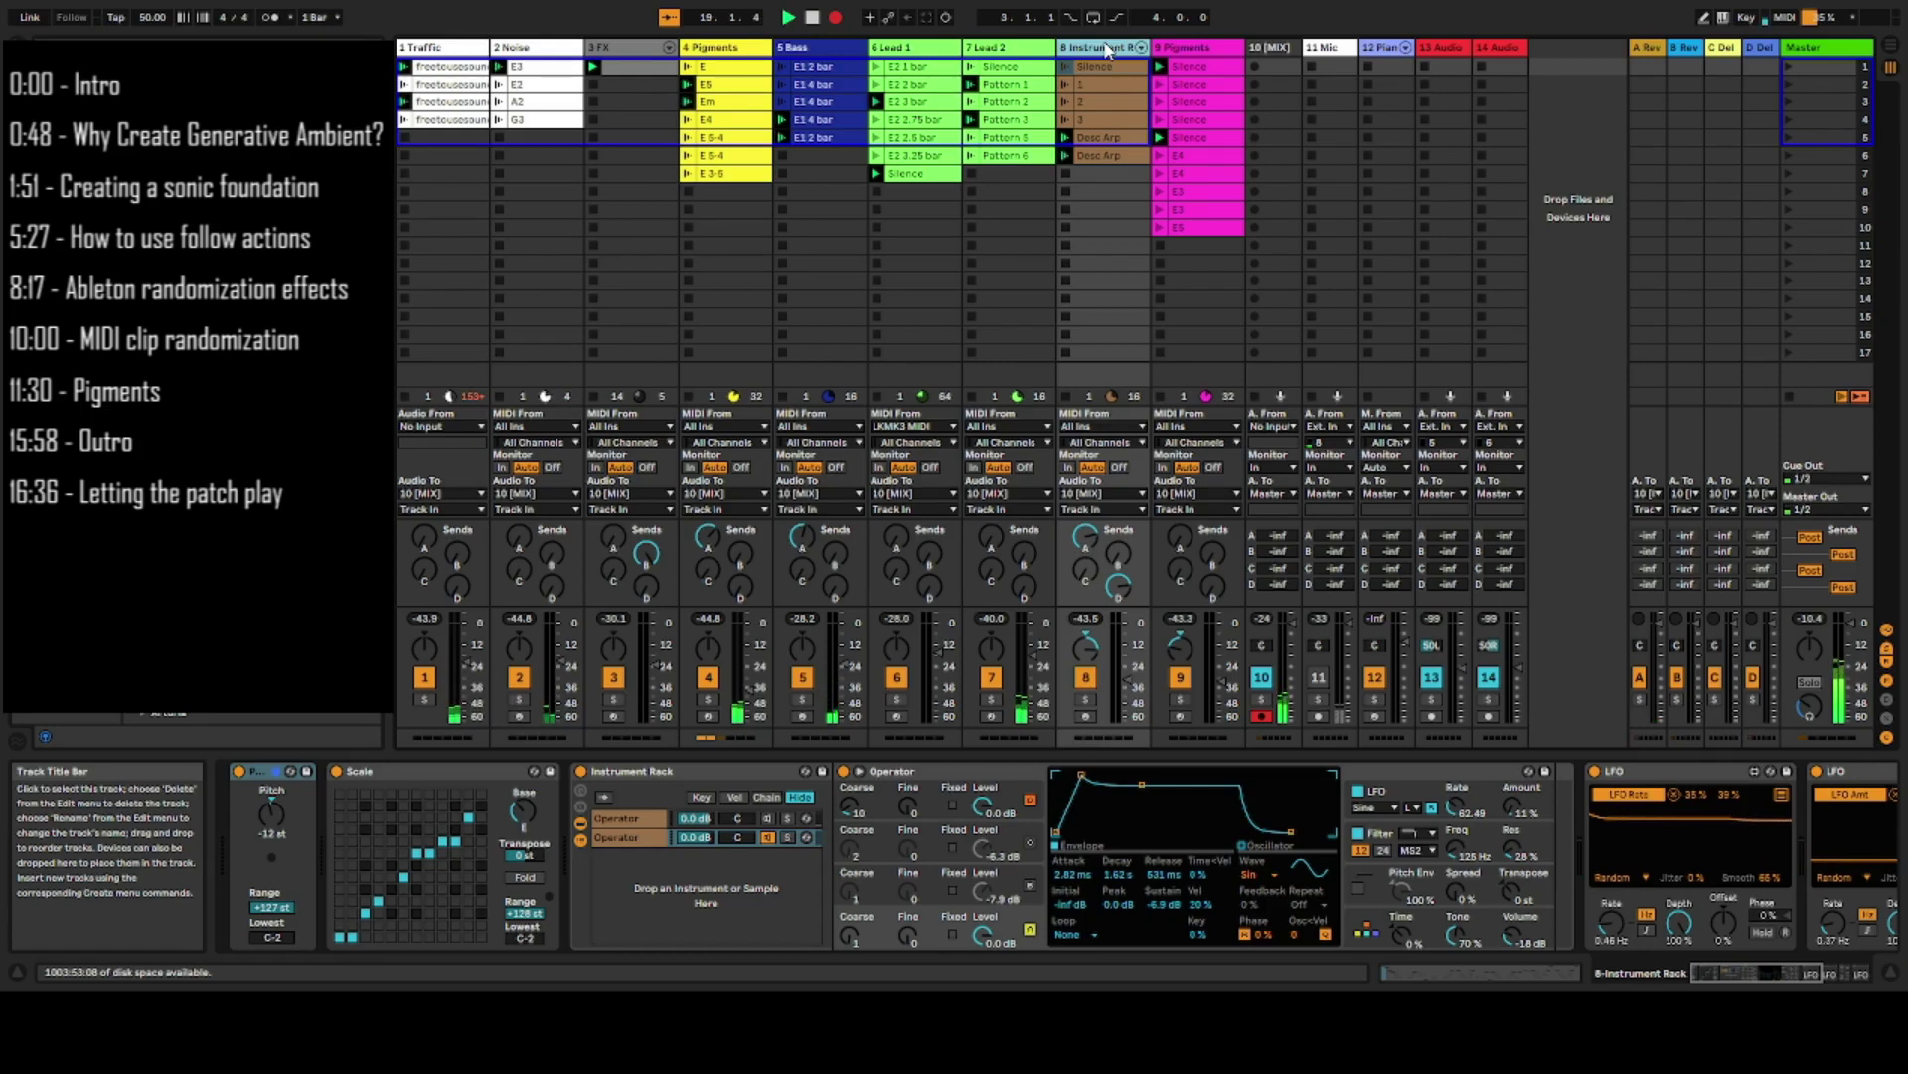
click(1197, 46)
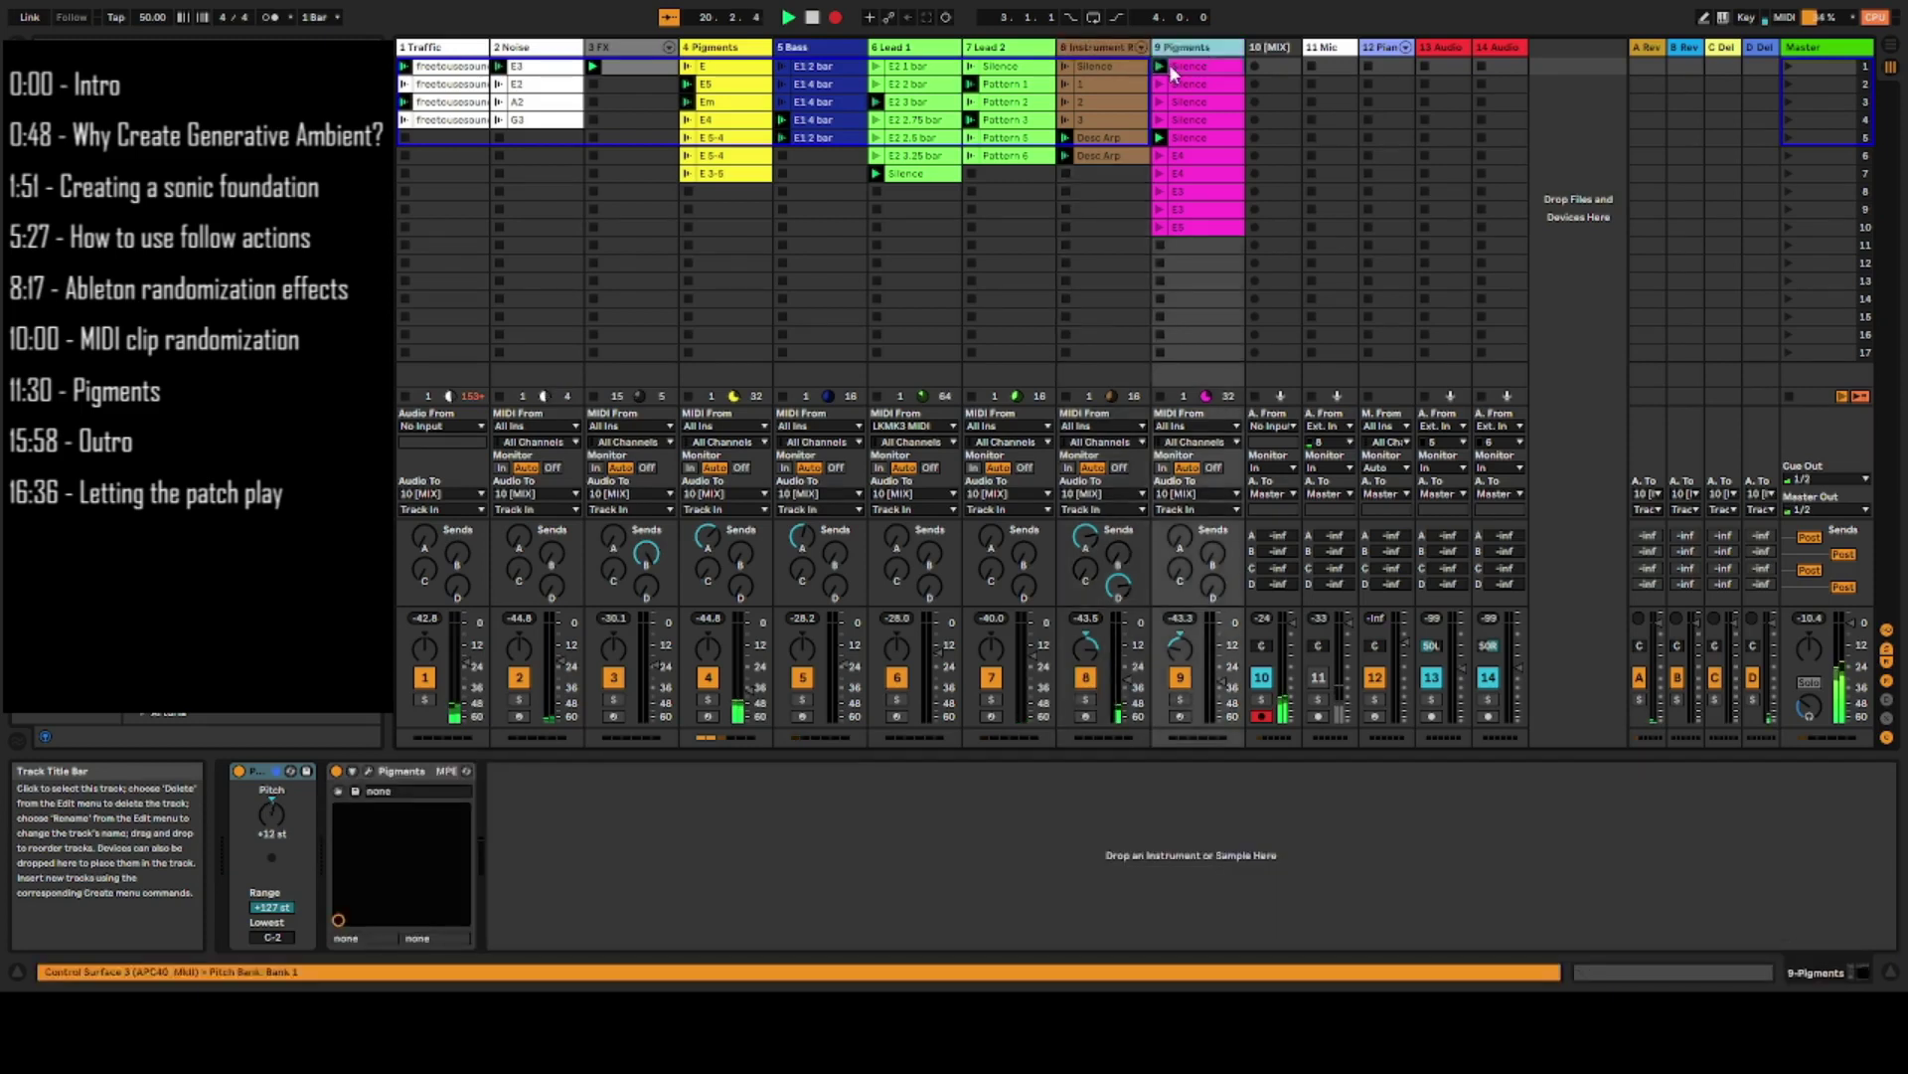
- Open the Desc Arp clip in scene 5 of the Instrument Rack track and examine its MIDI notes, velocity and chance values
click(1133, 115)
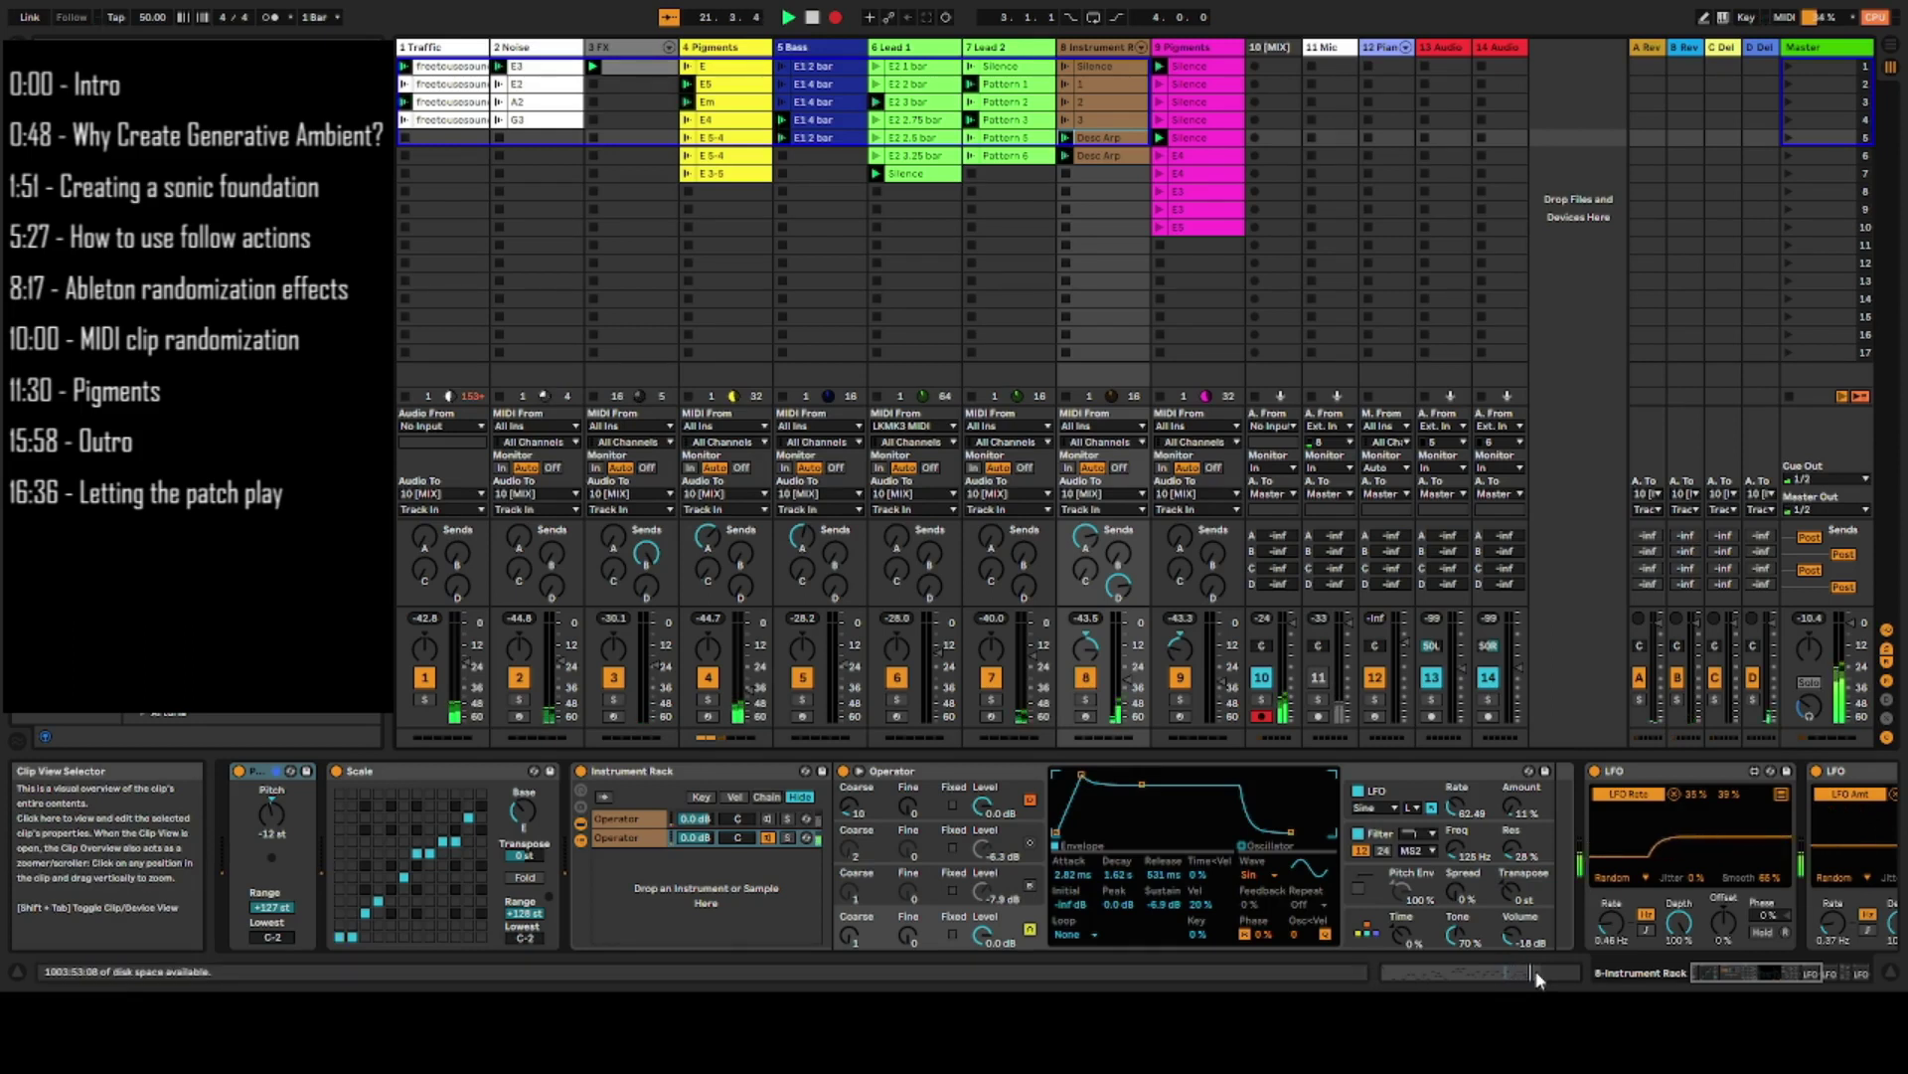
click(1538, 980)
scroll(1357, 780, down, 5)
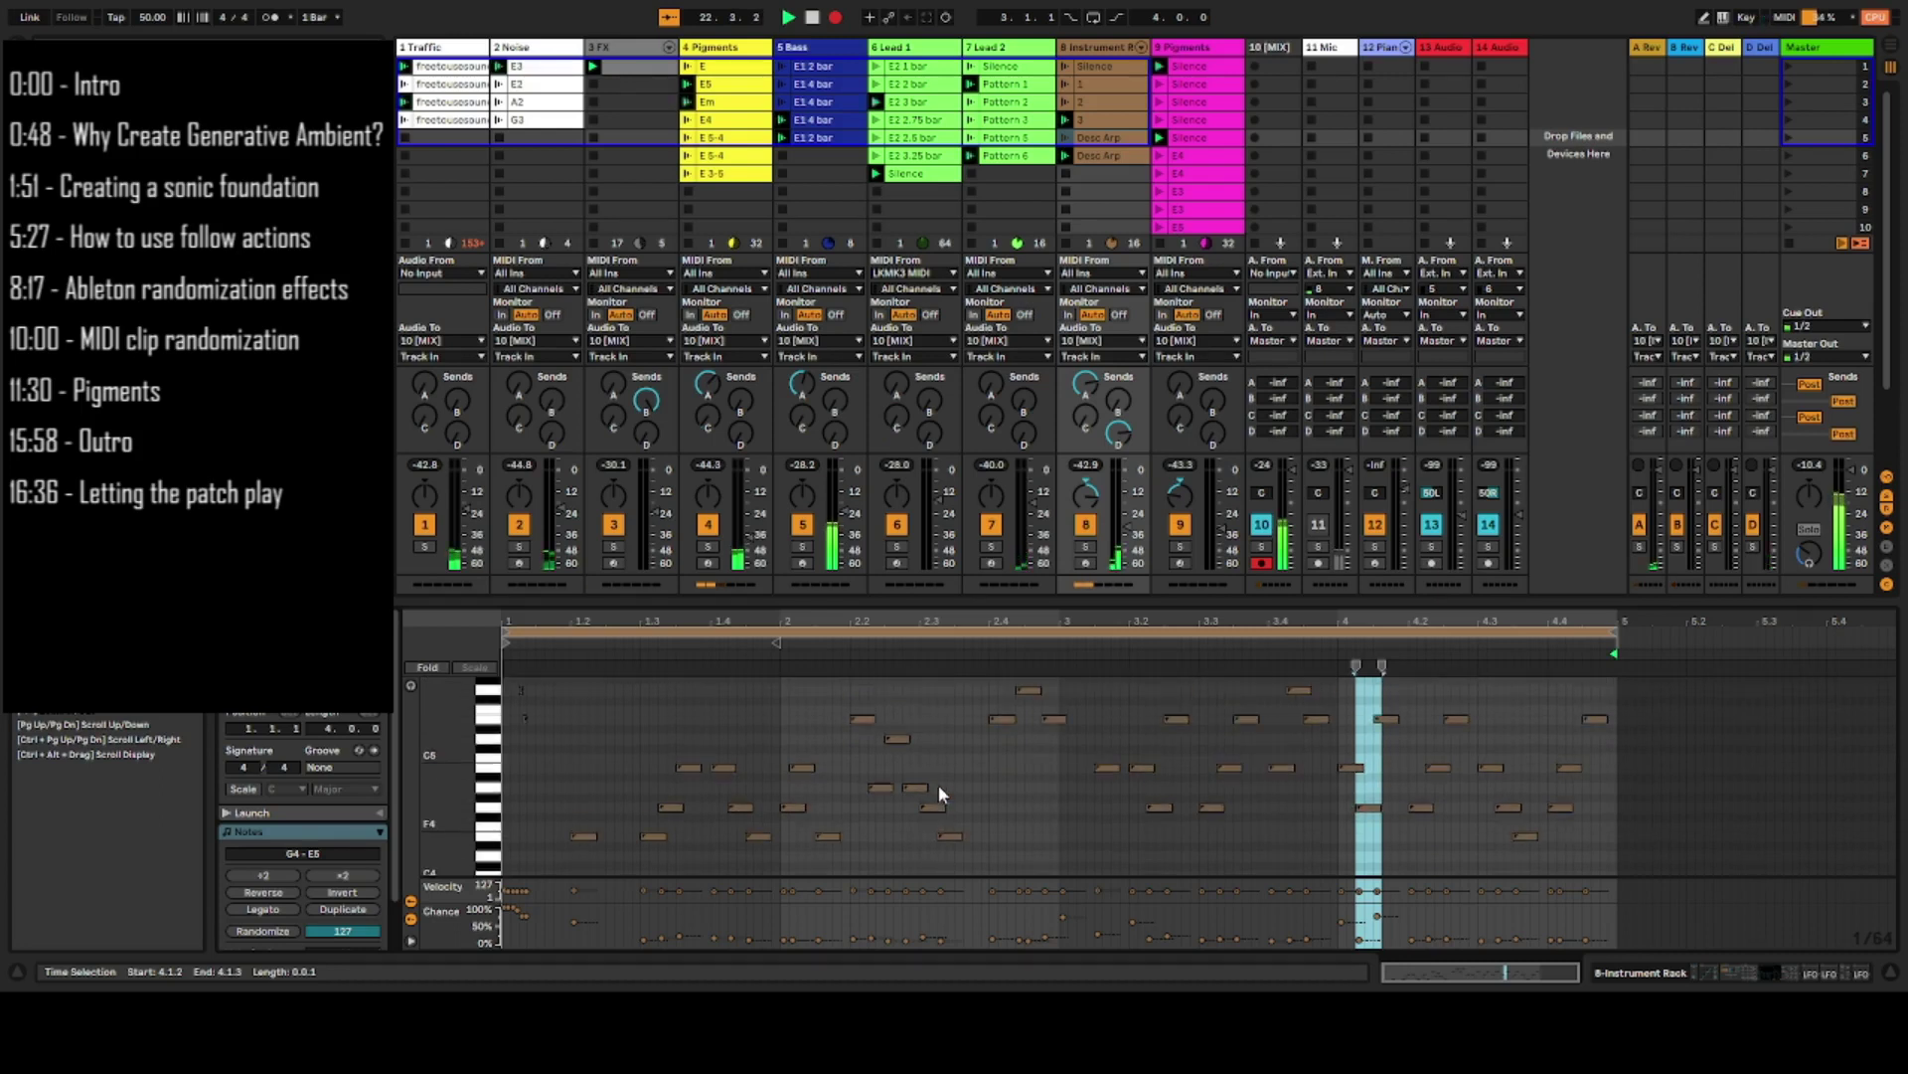
scroll(958, 682, up, 2)
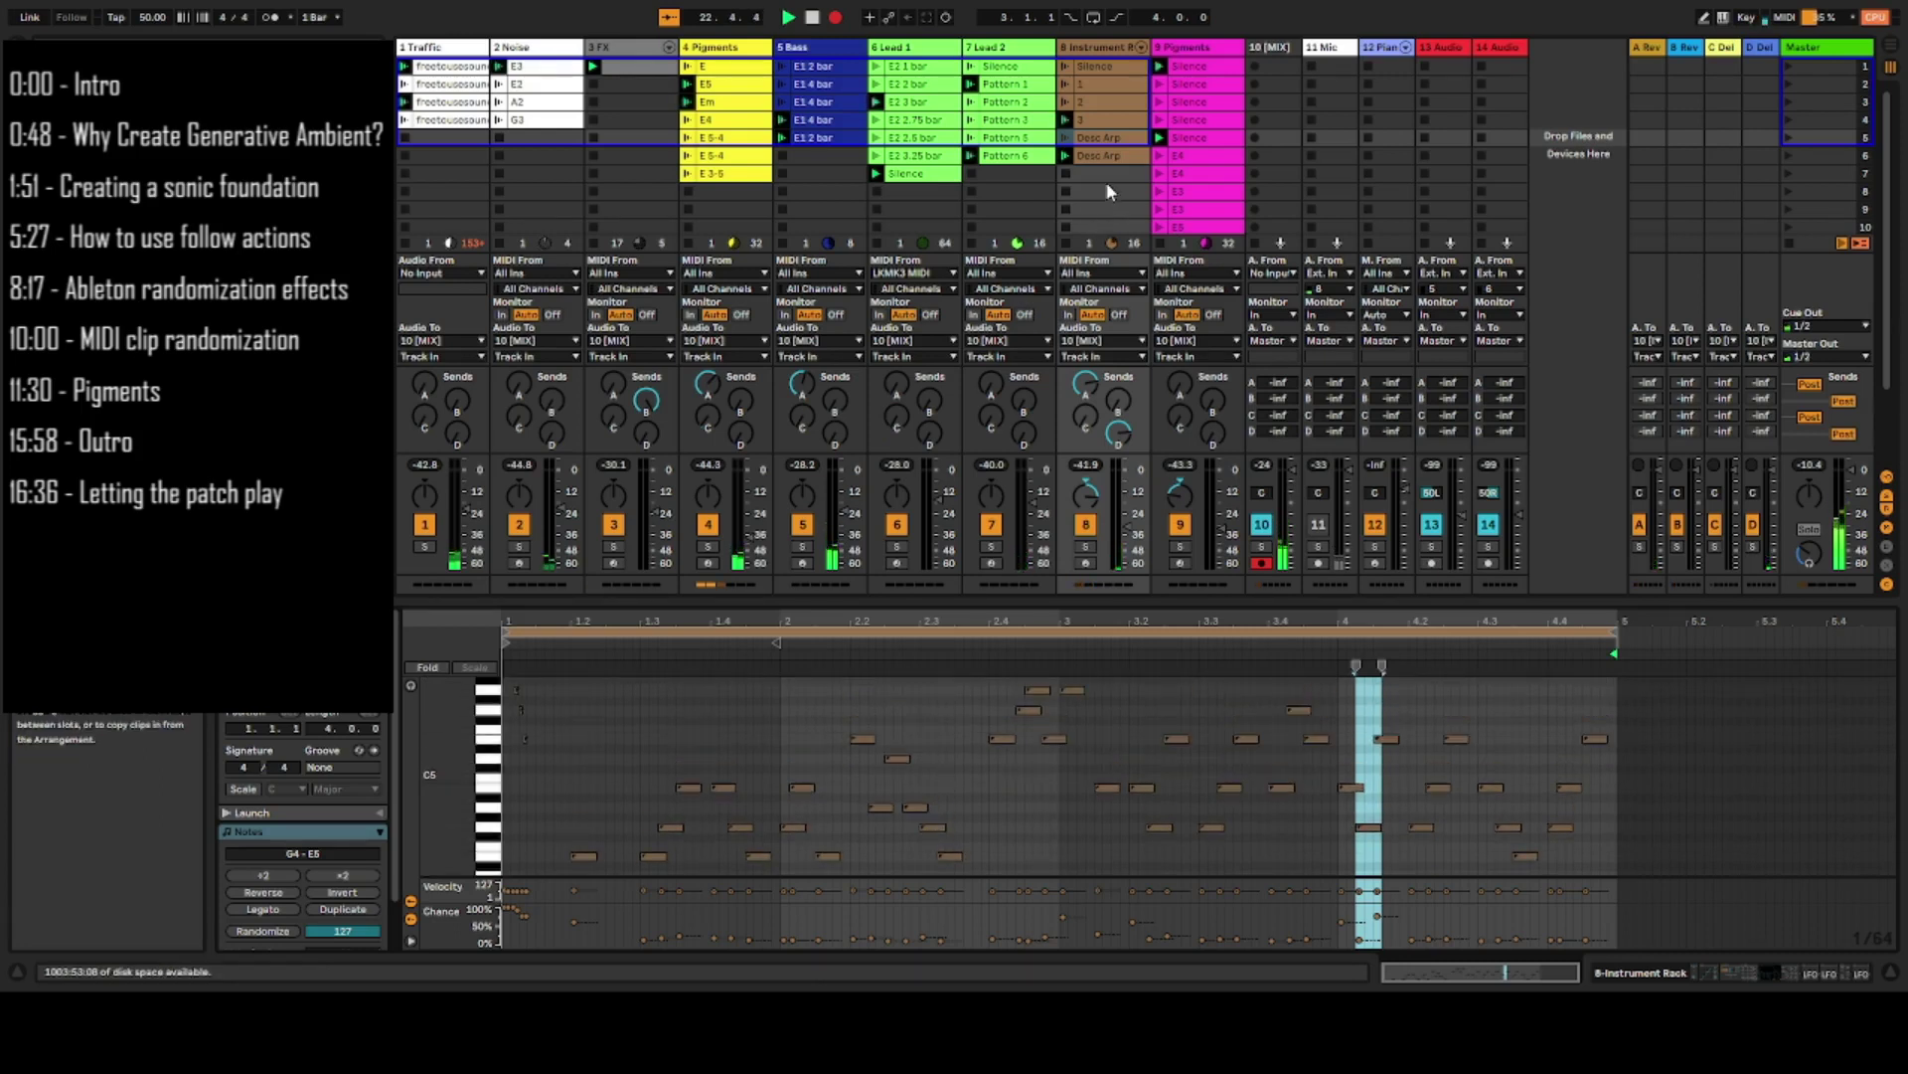
click(1178, 861)
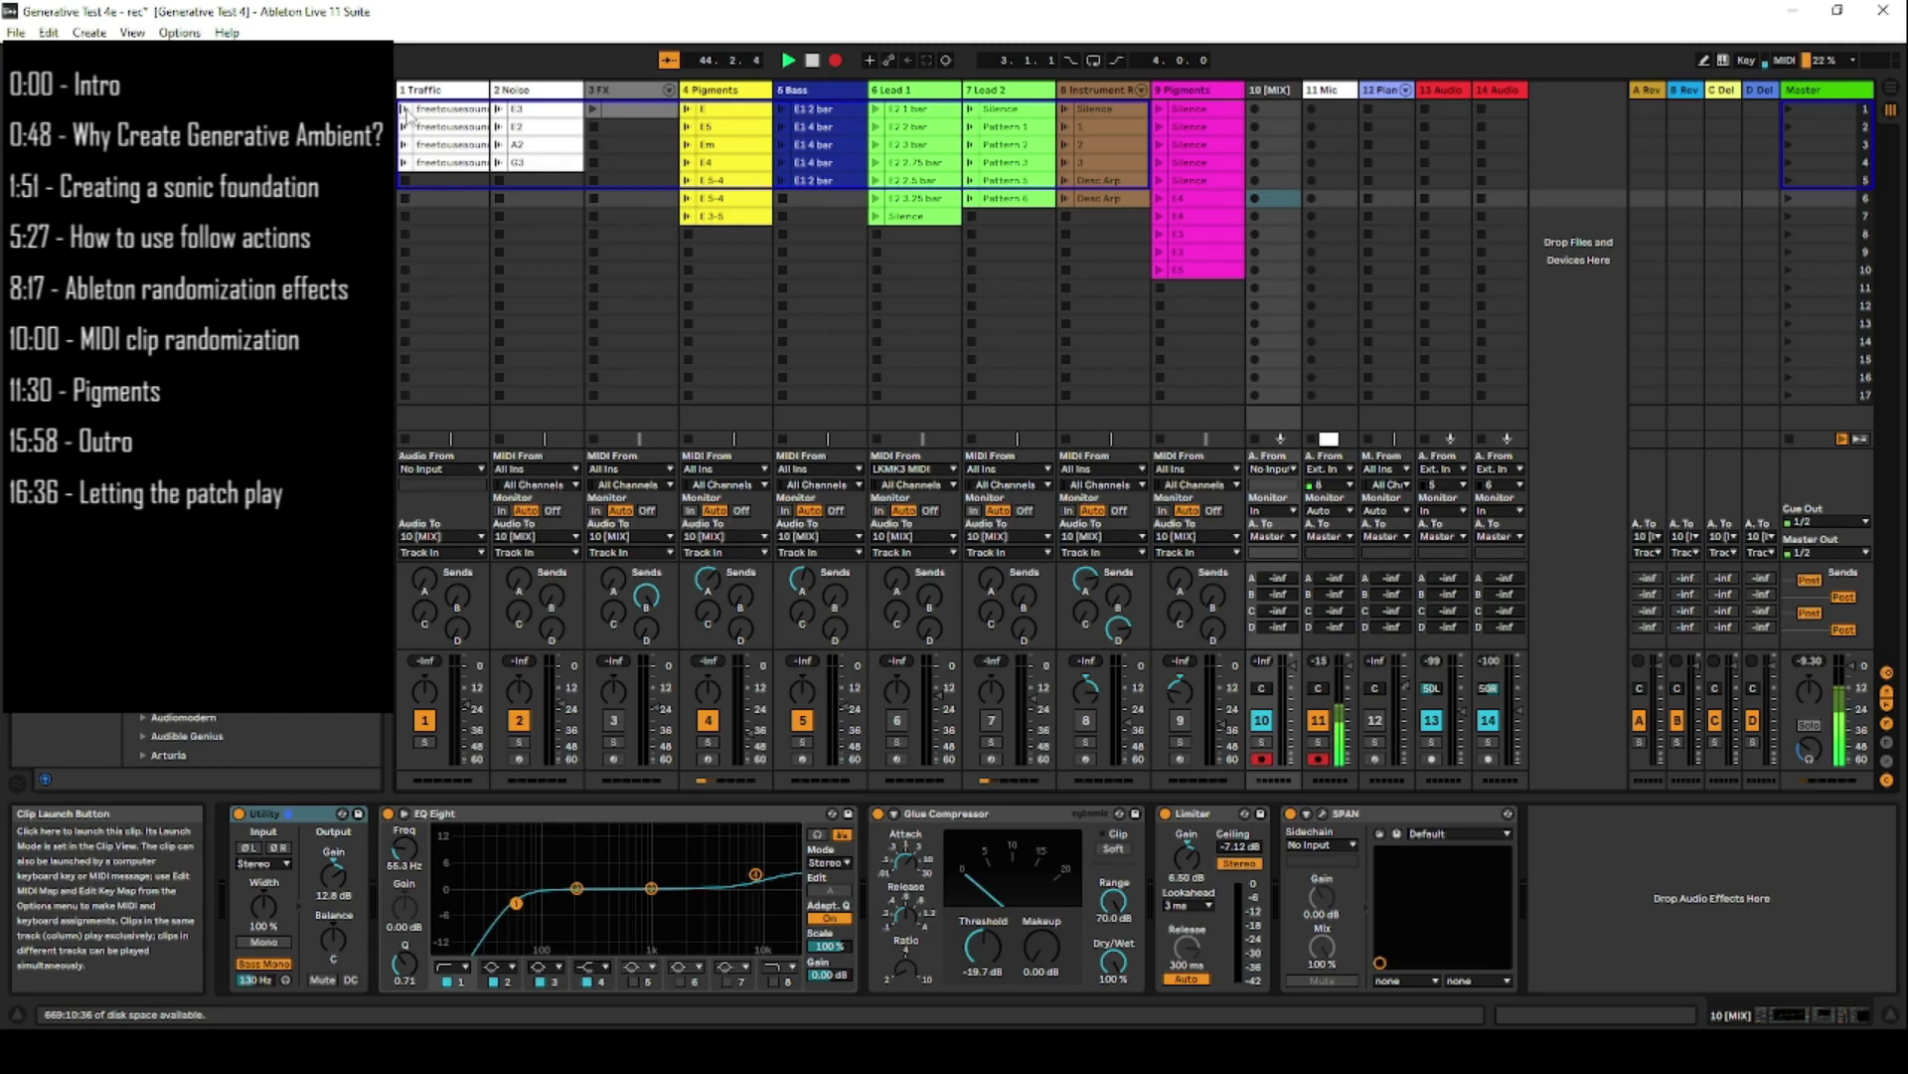
- Launch the first clip on the Traffic track and open the Pigments synth window of the Noise track
click(405, 112)
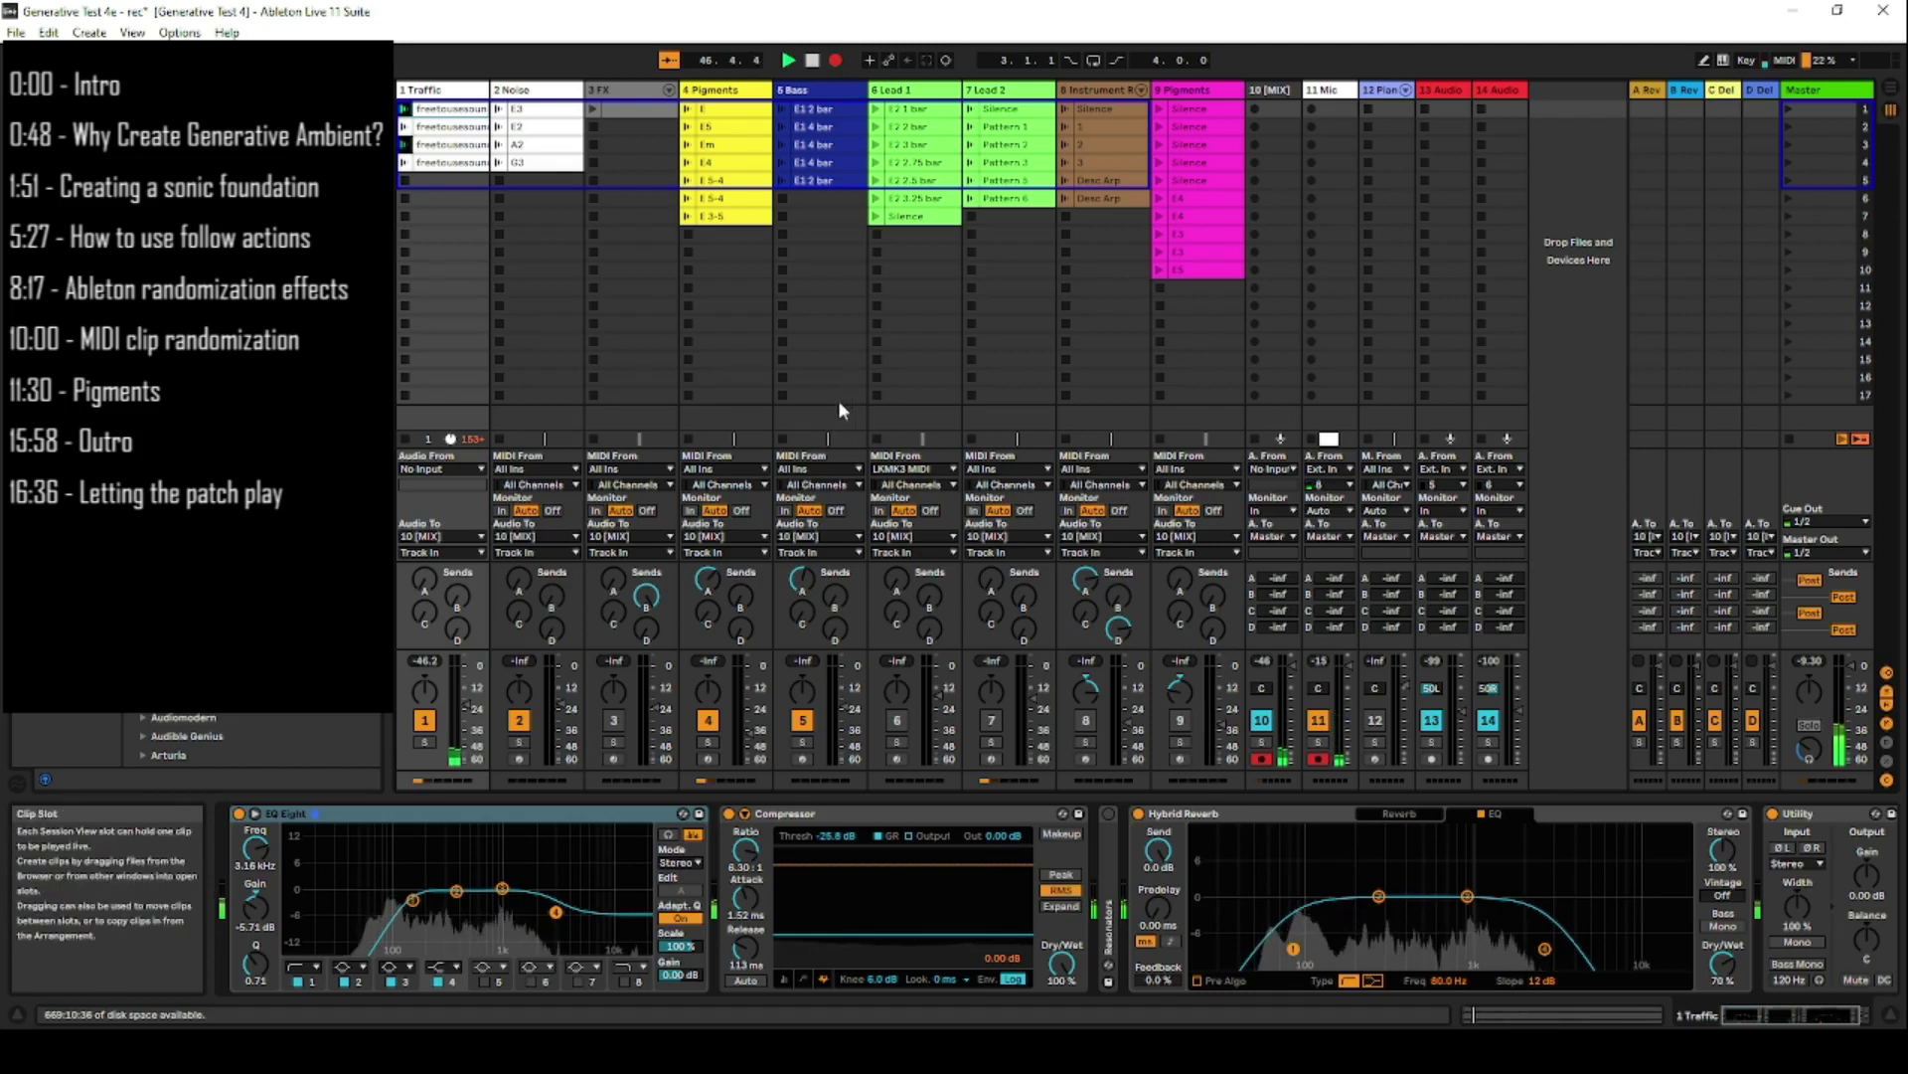
click(525, 91)
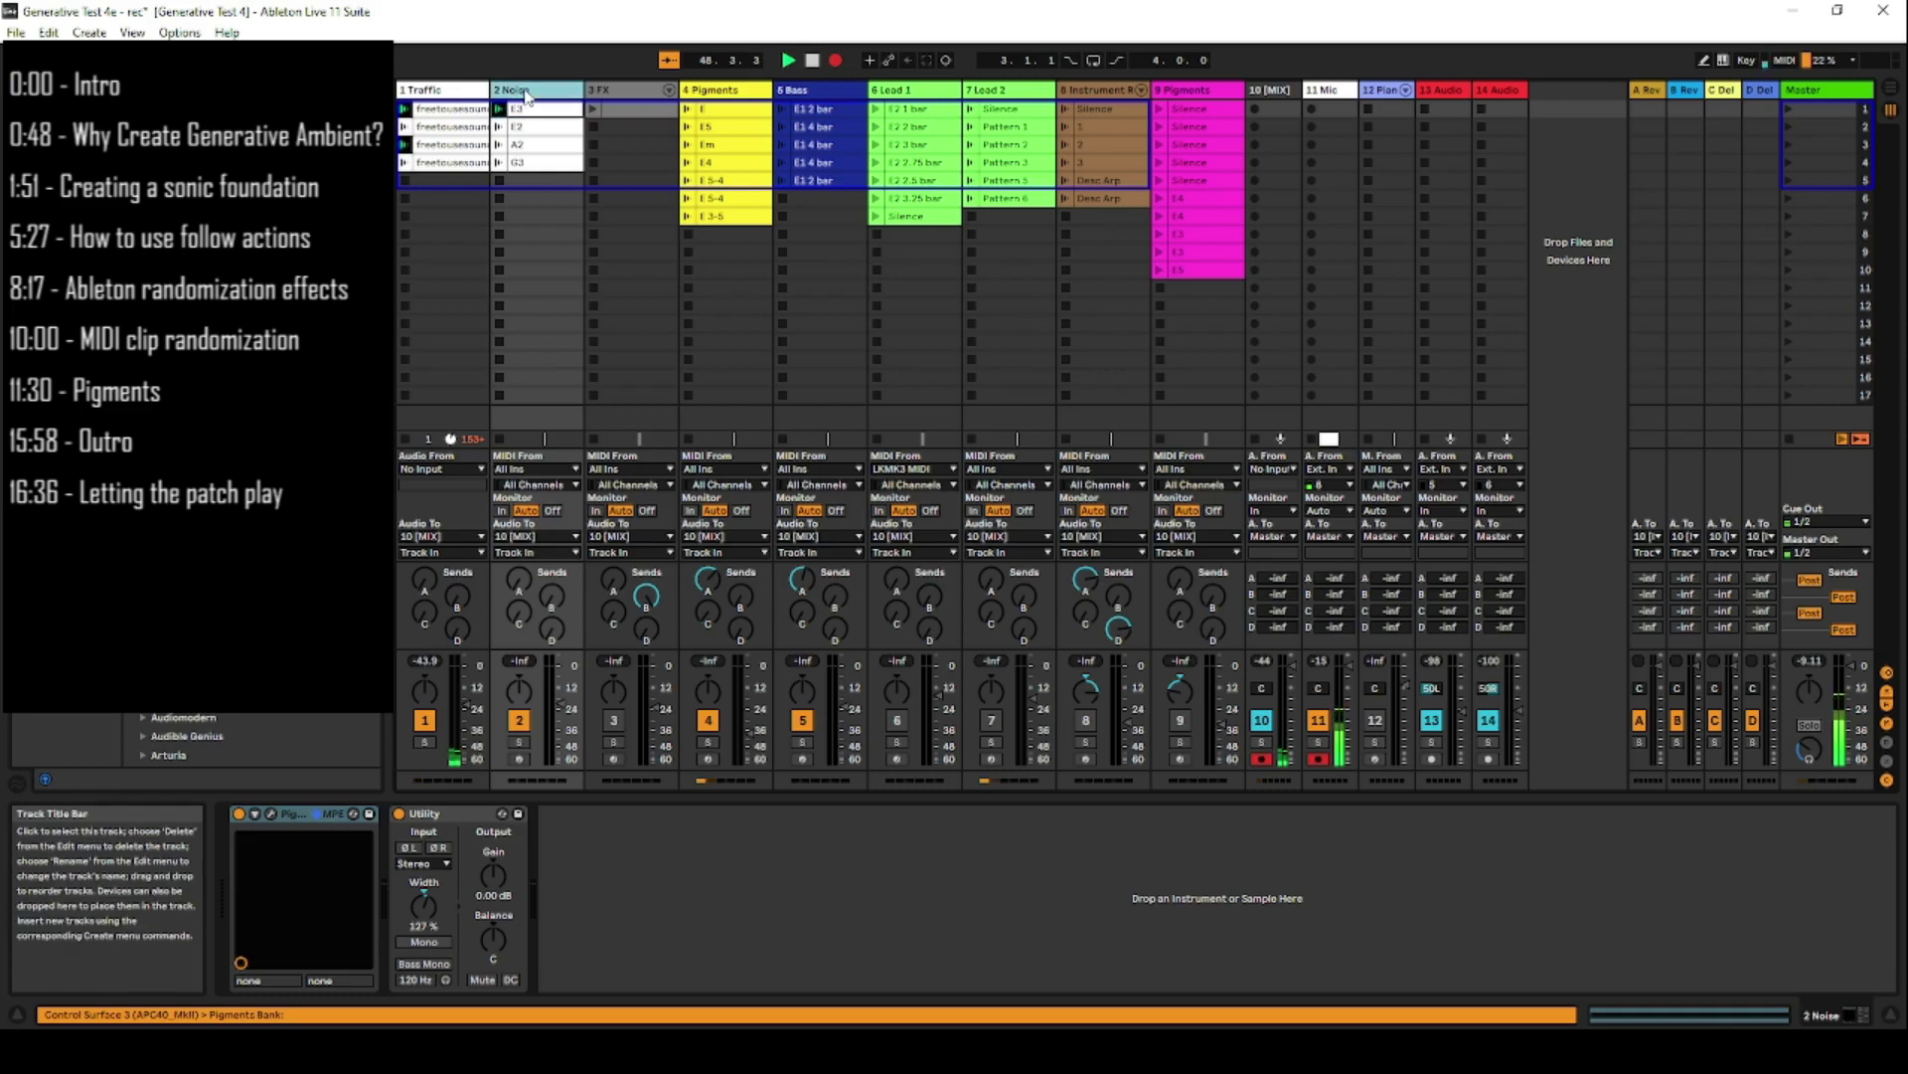
click(272, 815)
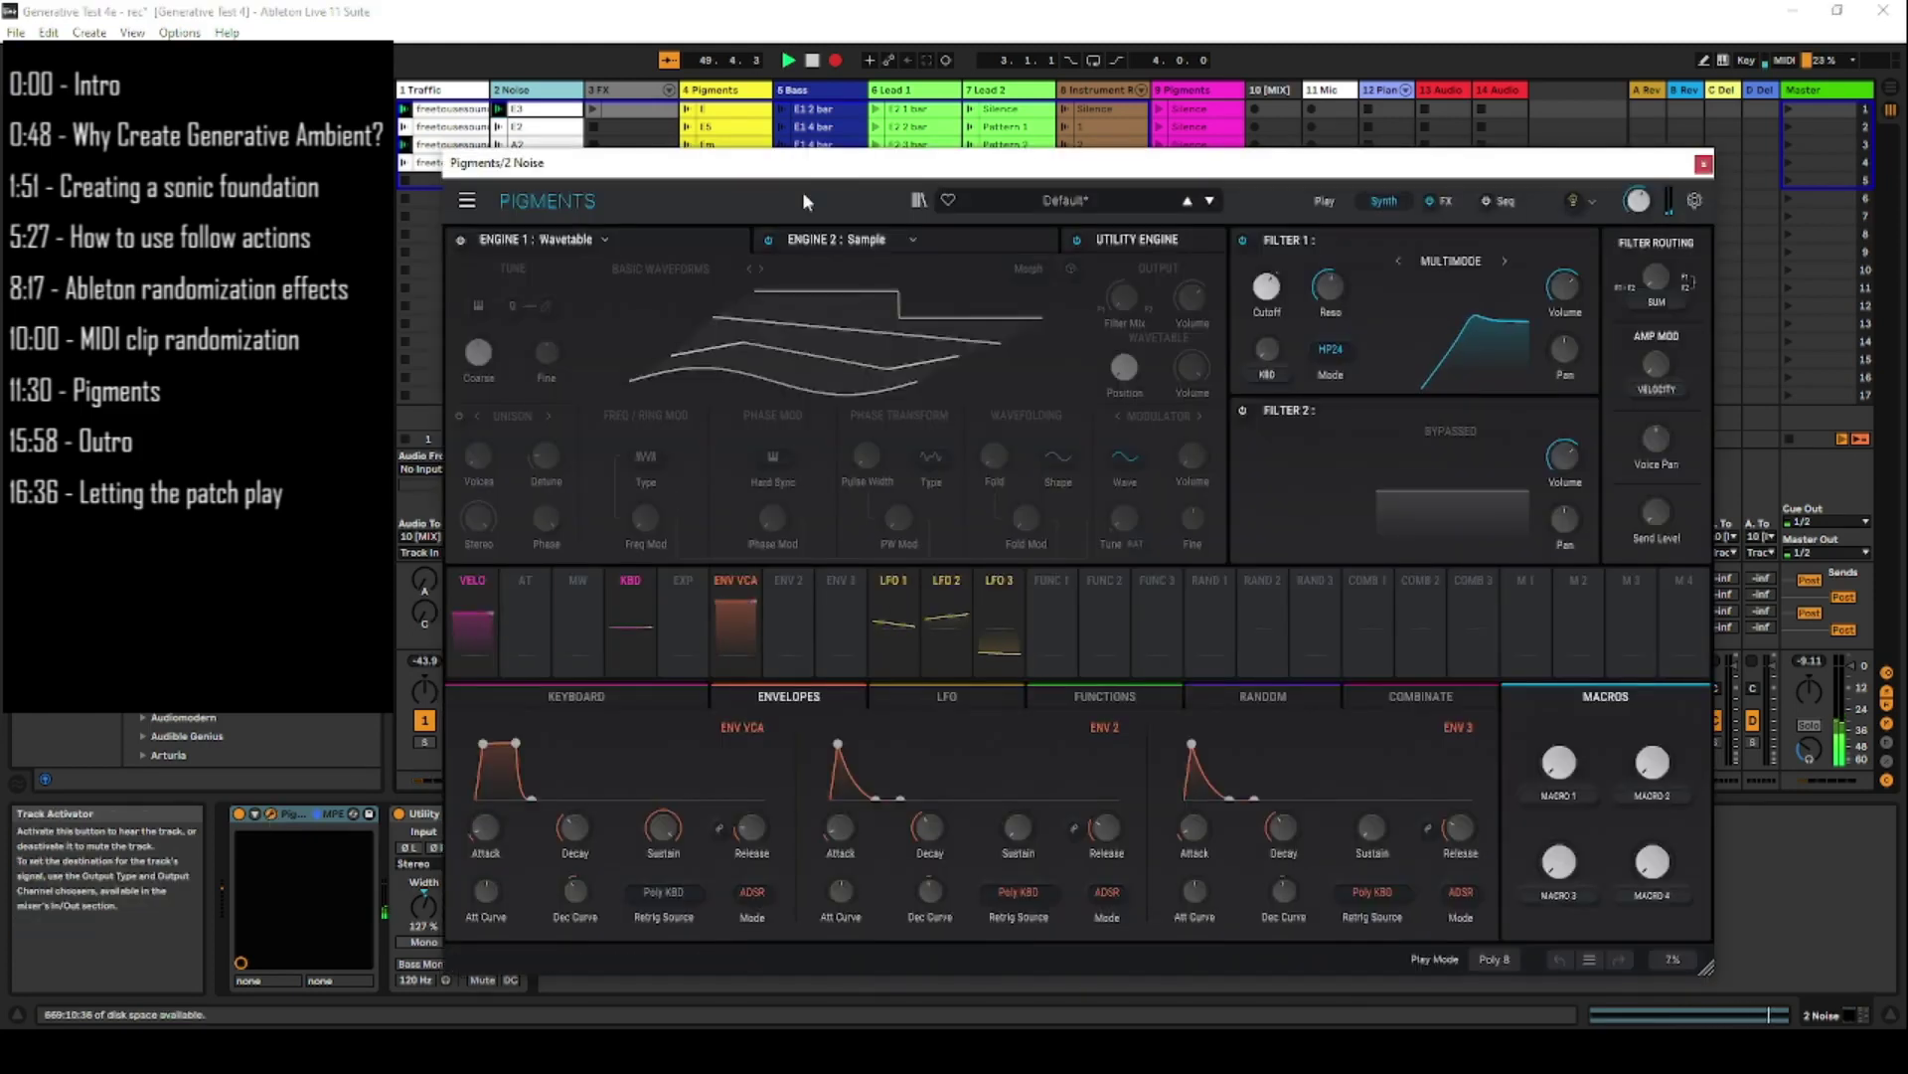
drag(872, 170, 944, 145)
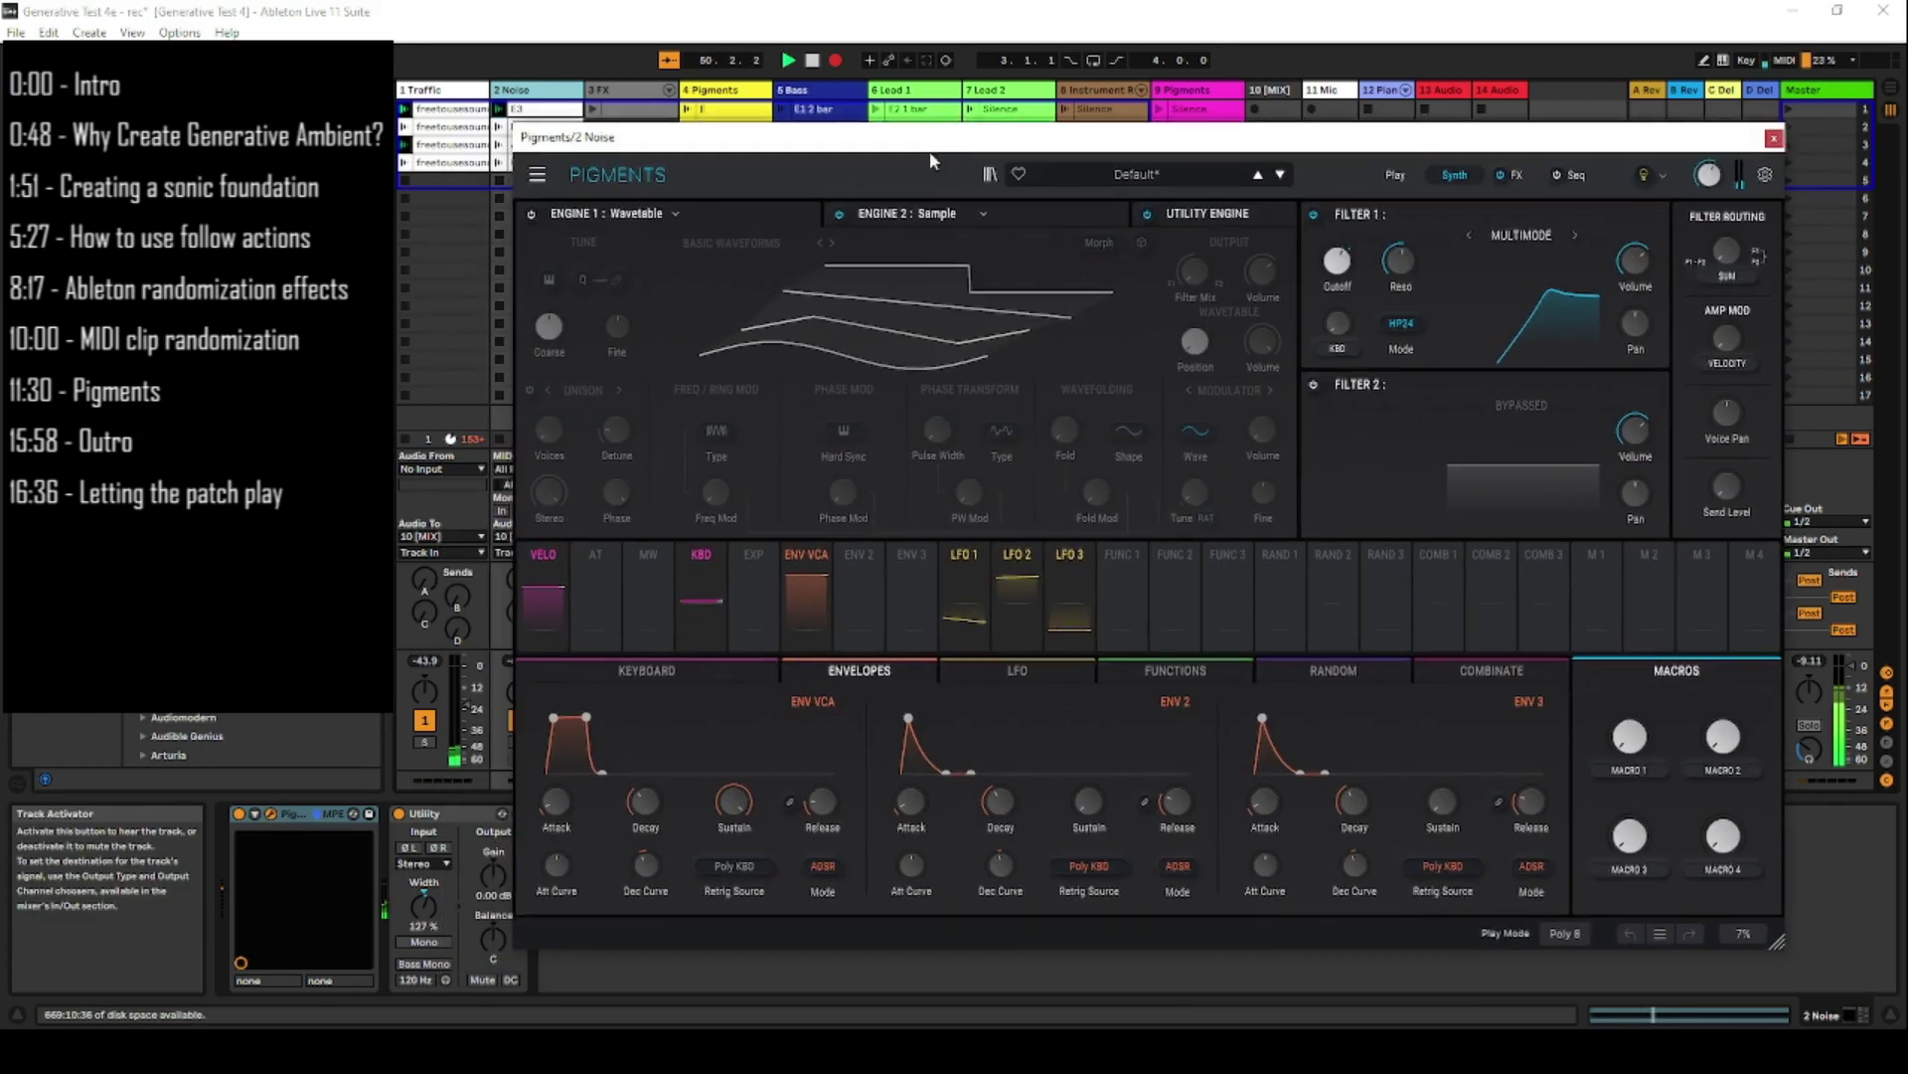
- Show Engine 2 in Pigments and check which engine types it offers
click(1029, 215)
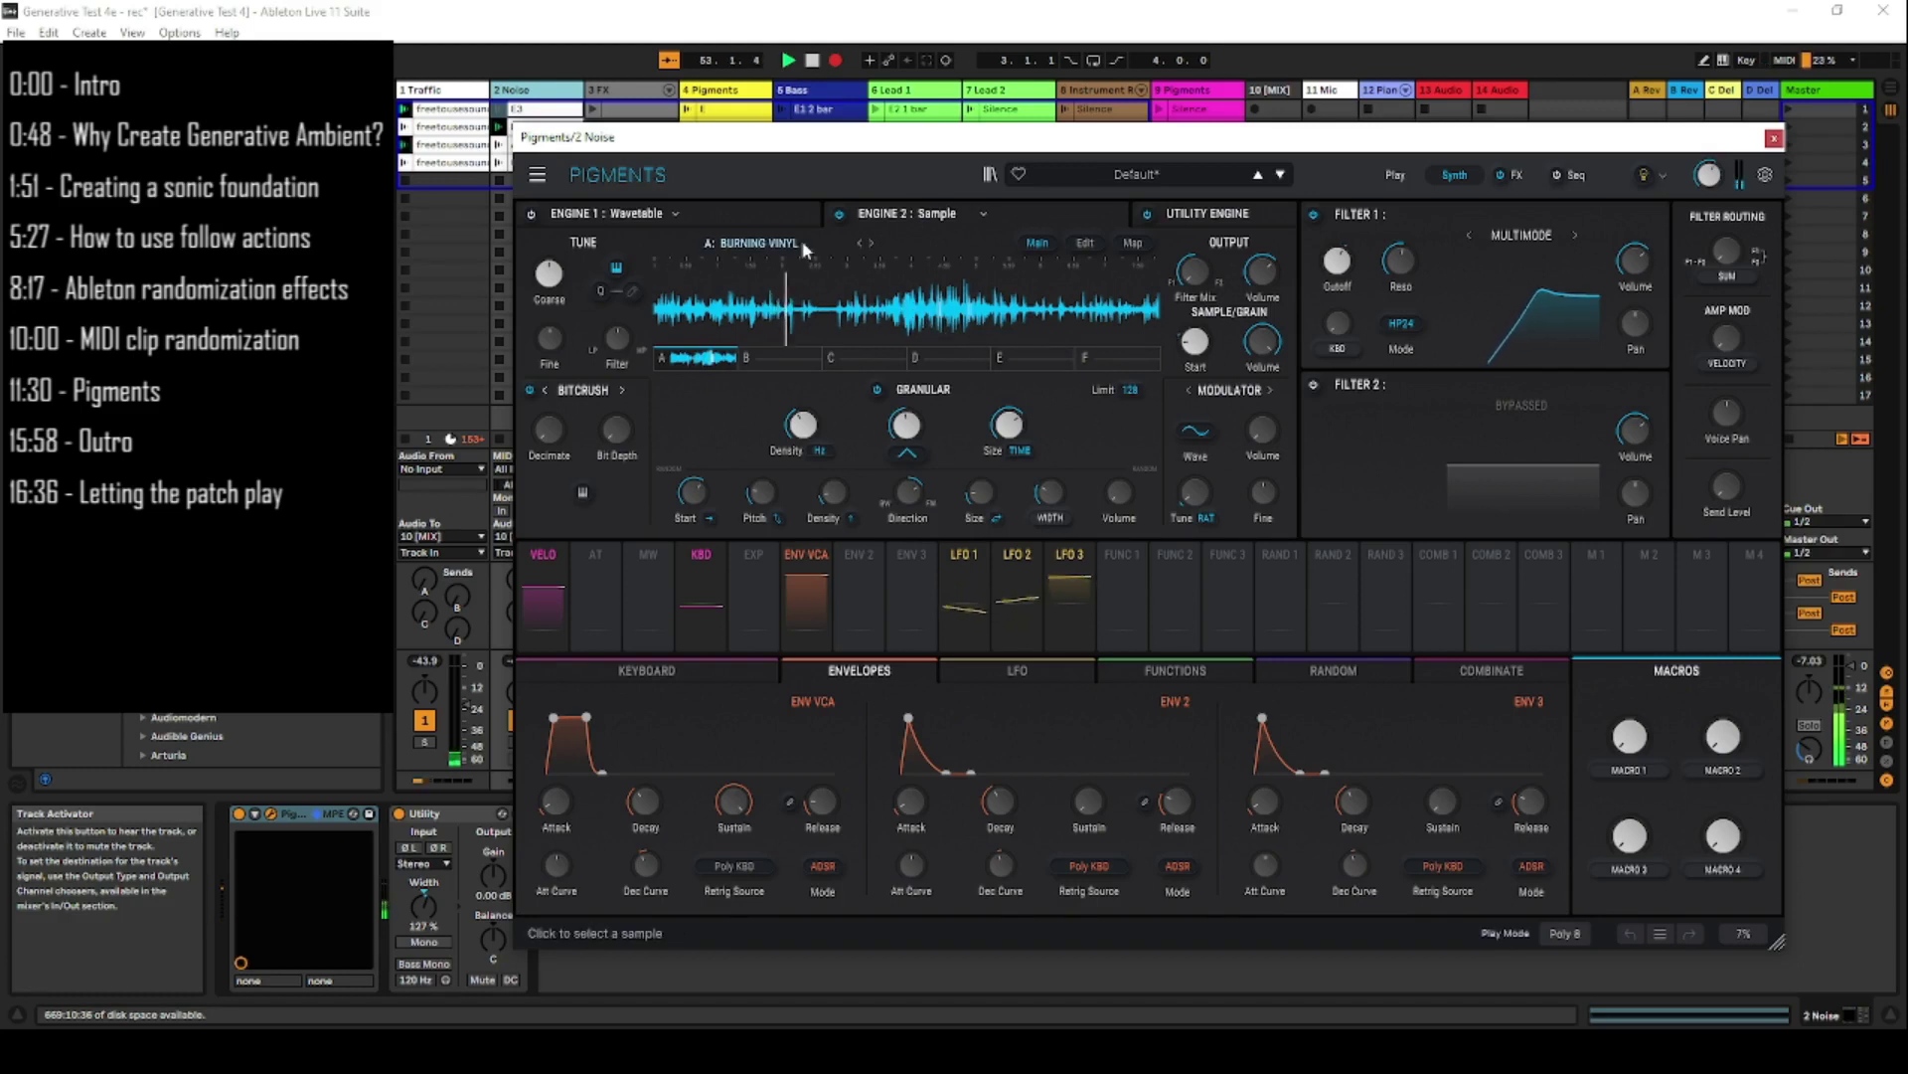
click(982, 216)
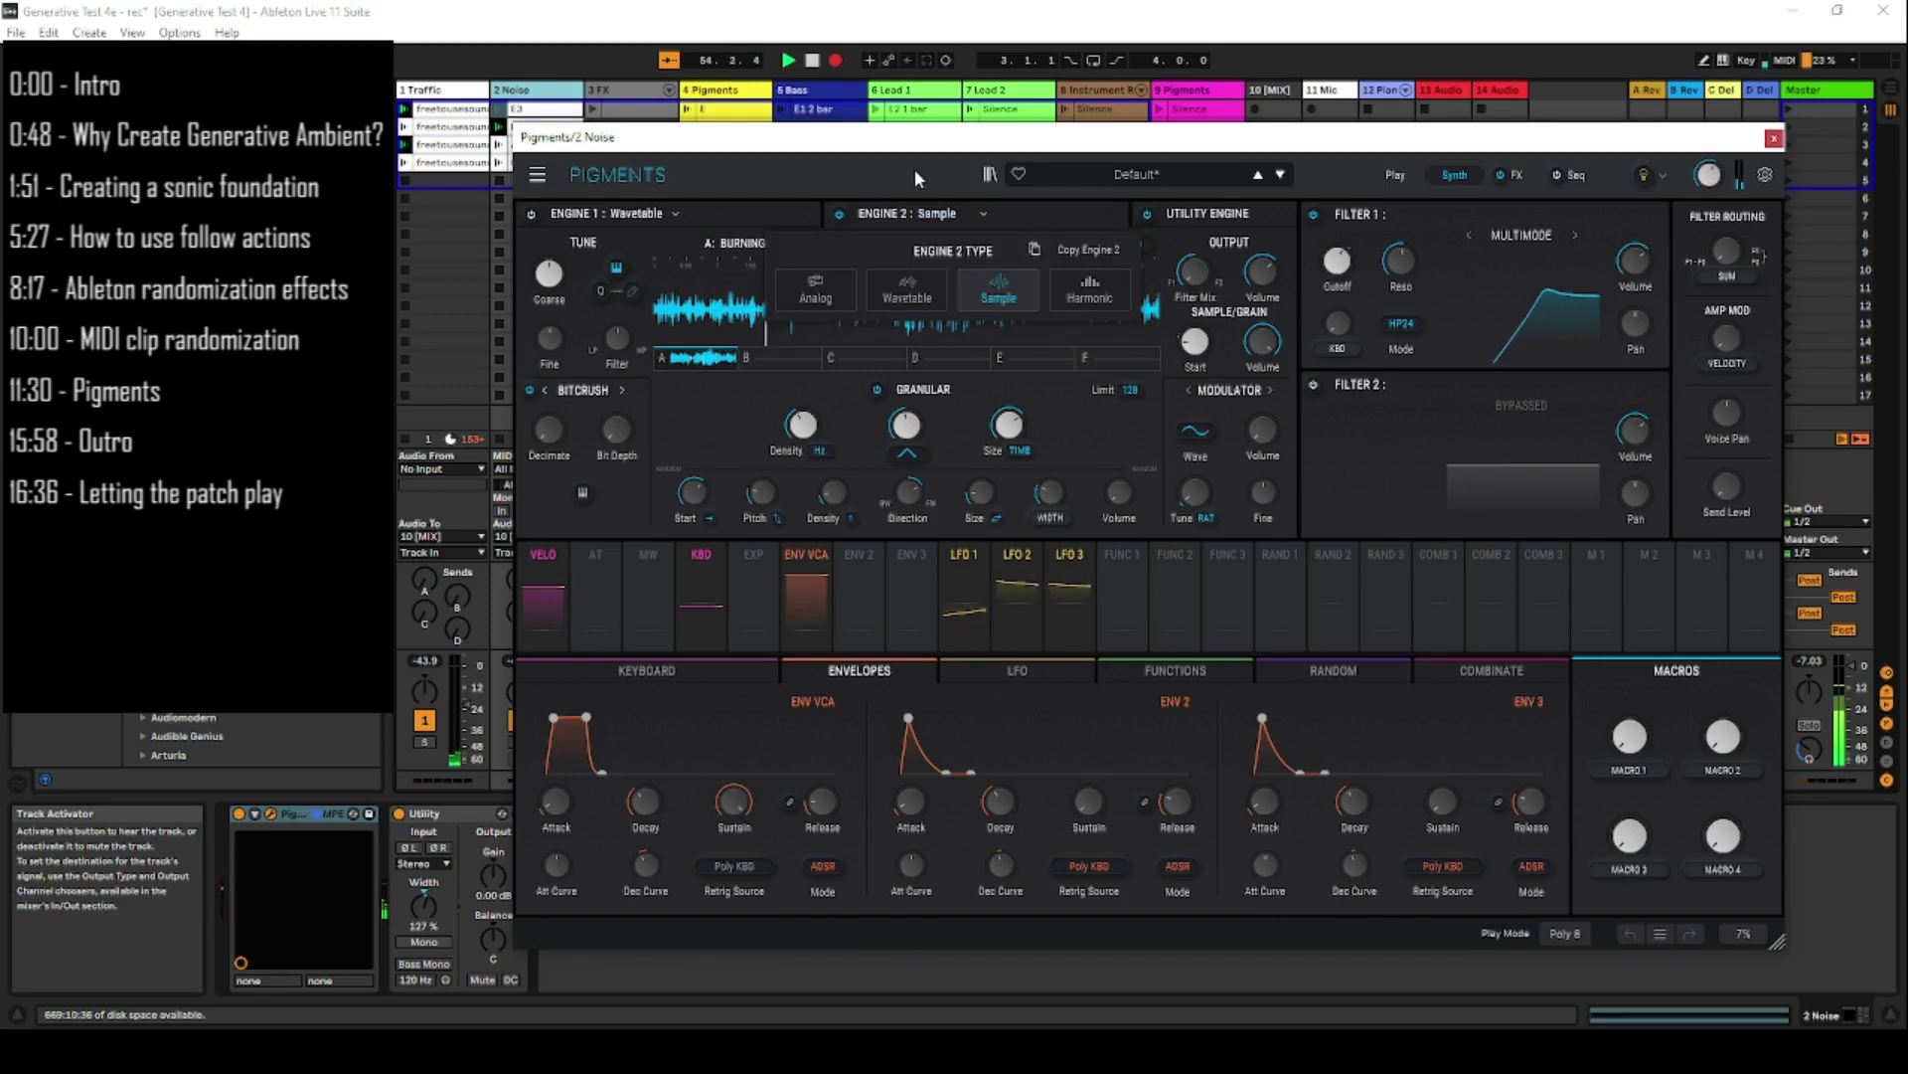
click(705, 225)
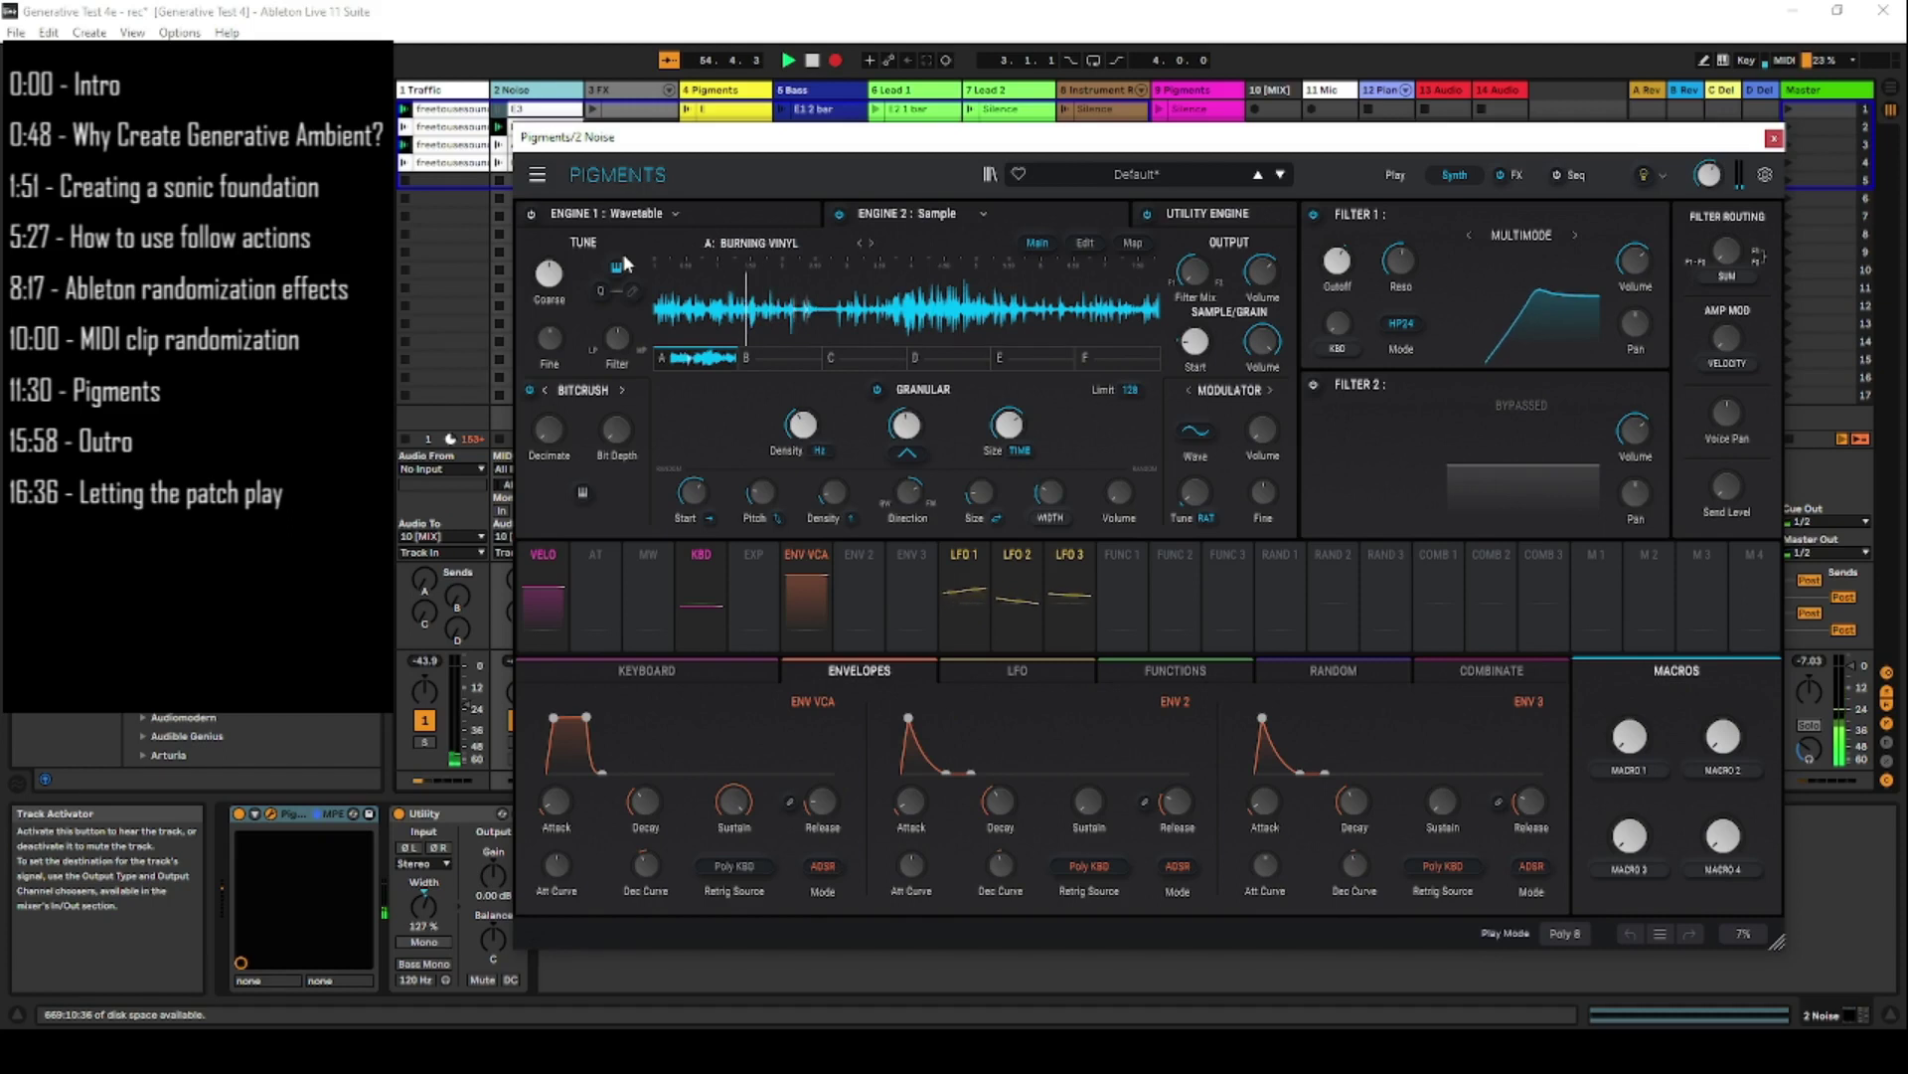
- Browse the Noise category of Engine 2's sample library, keeping the Burning Vinyl sample
click(766, 243)
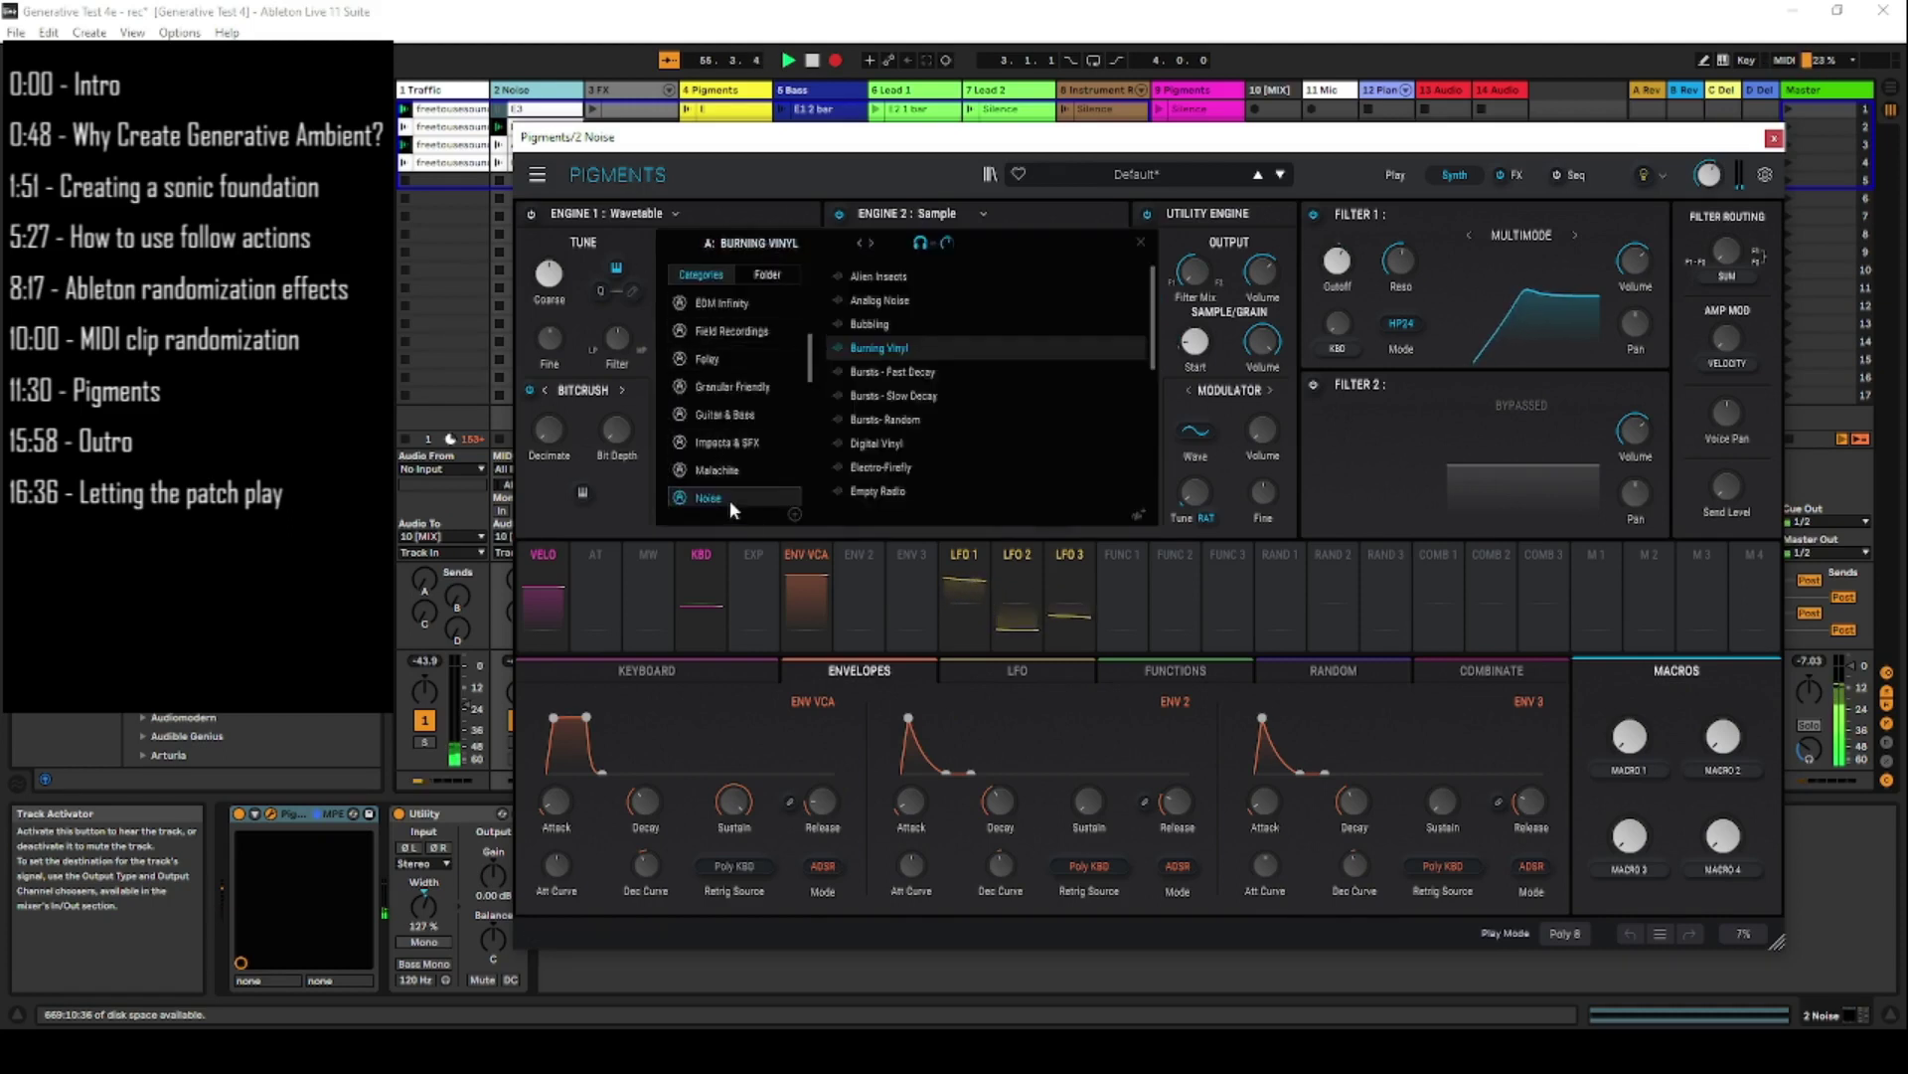
scroll(885, 293, down, 5)
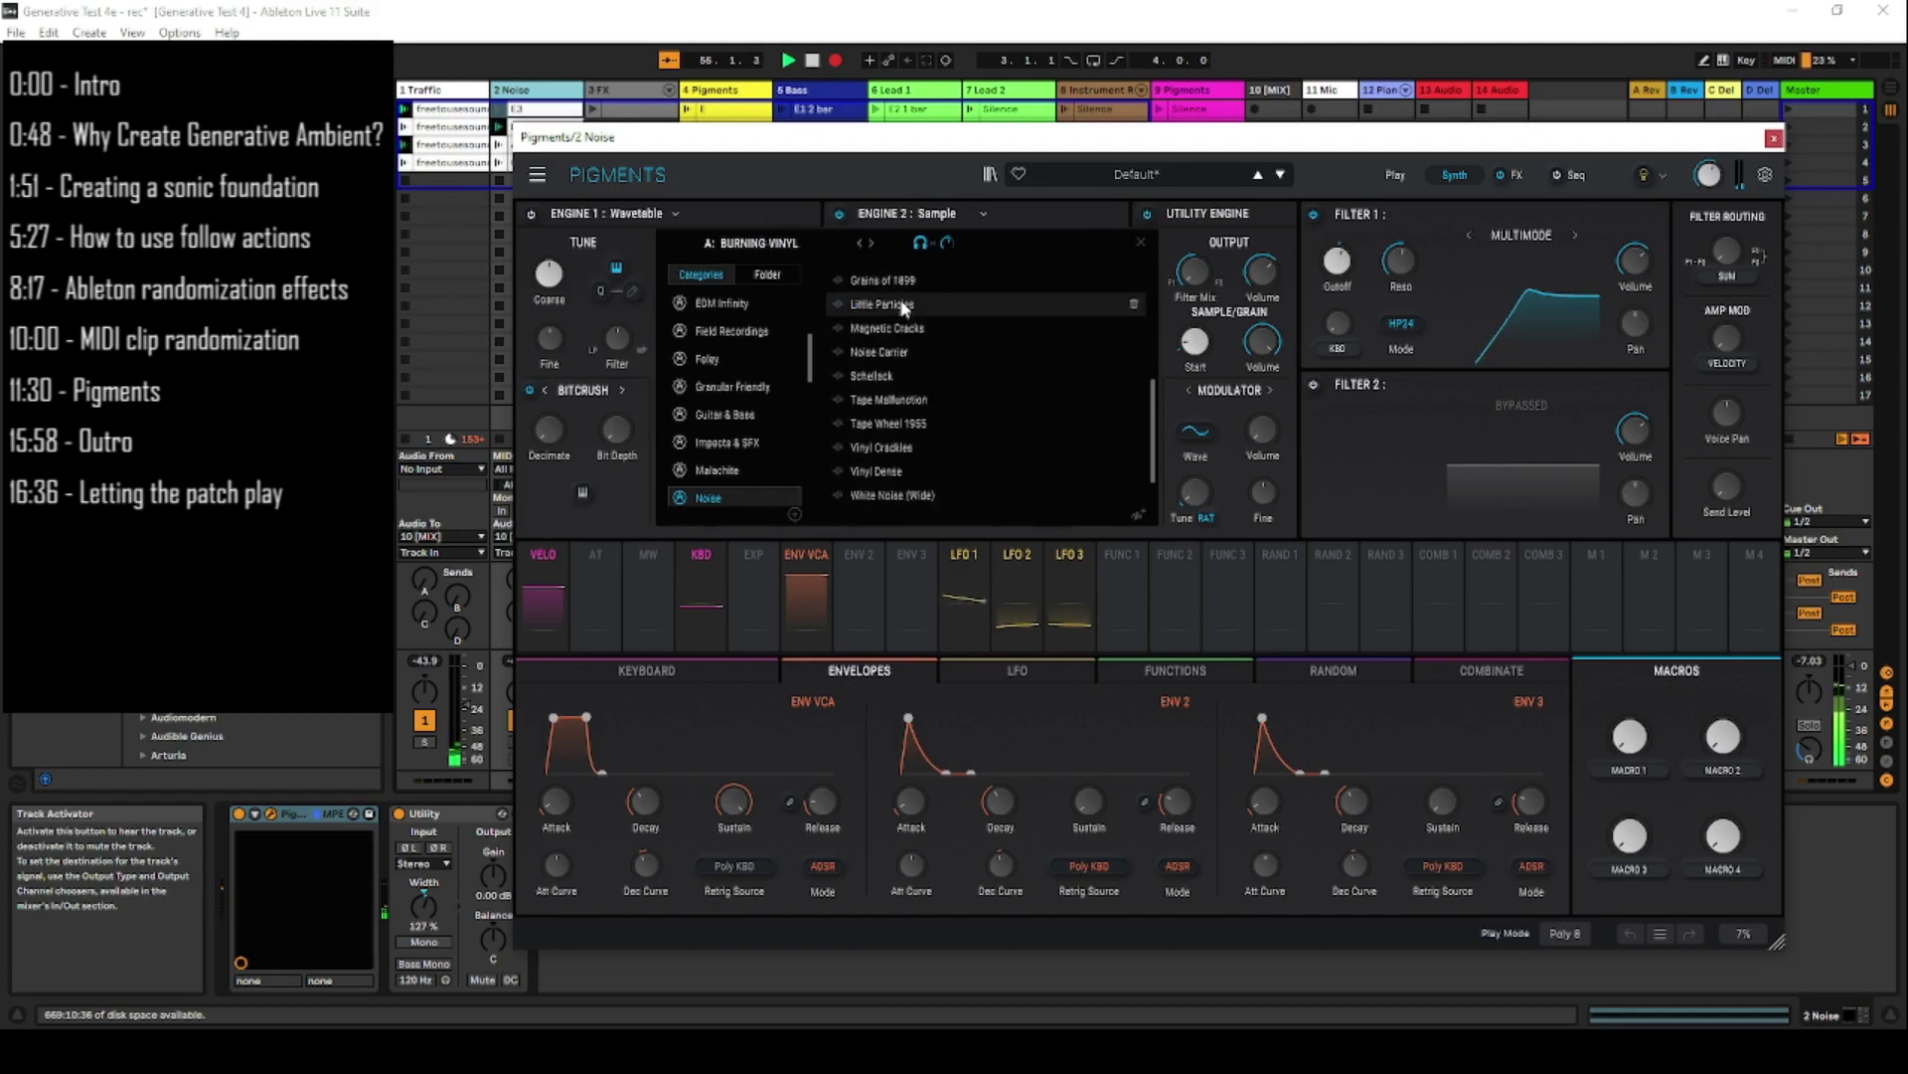
scroll(902, 308, up, 5)
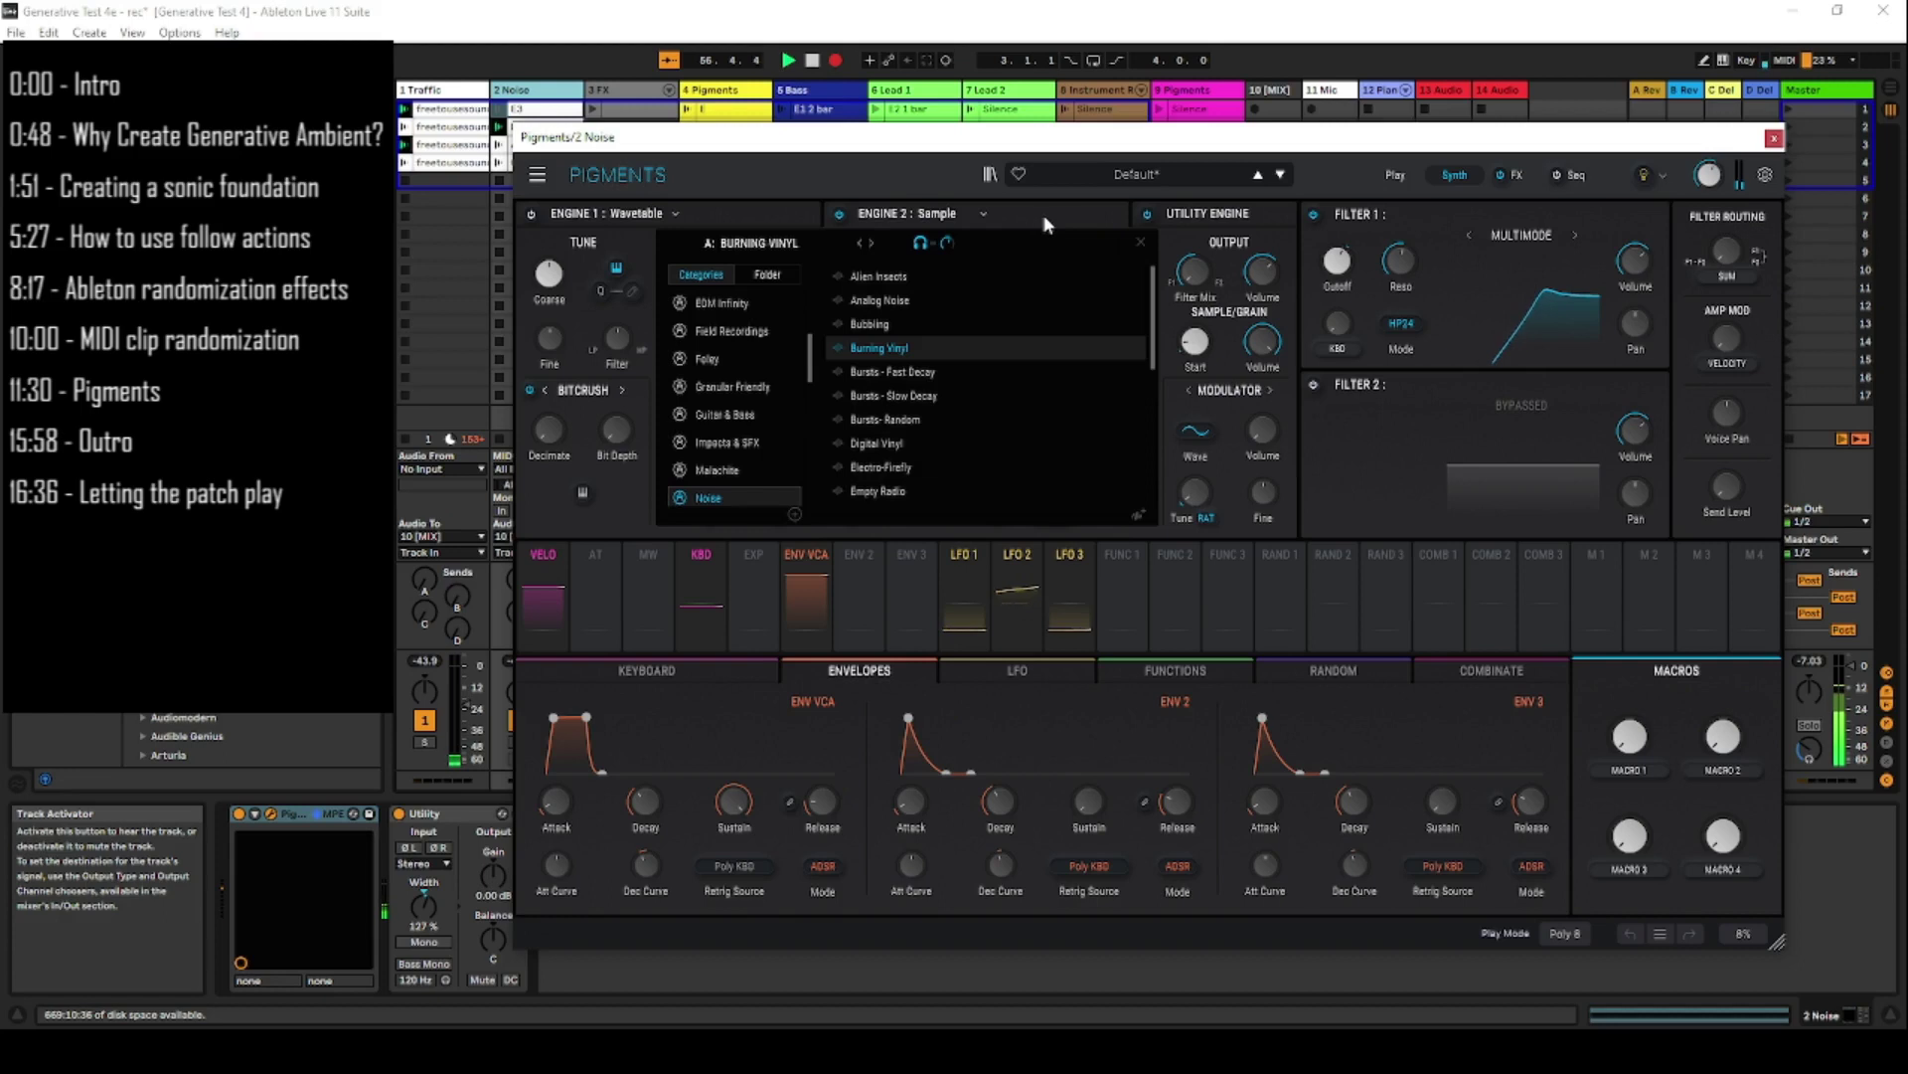
click(1140, 245)
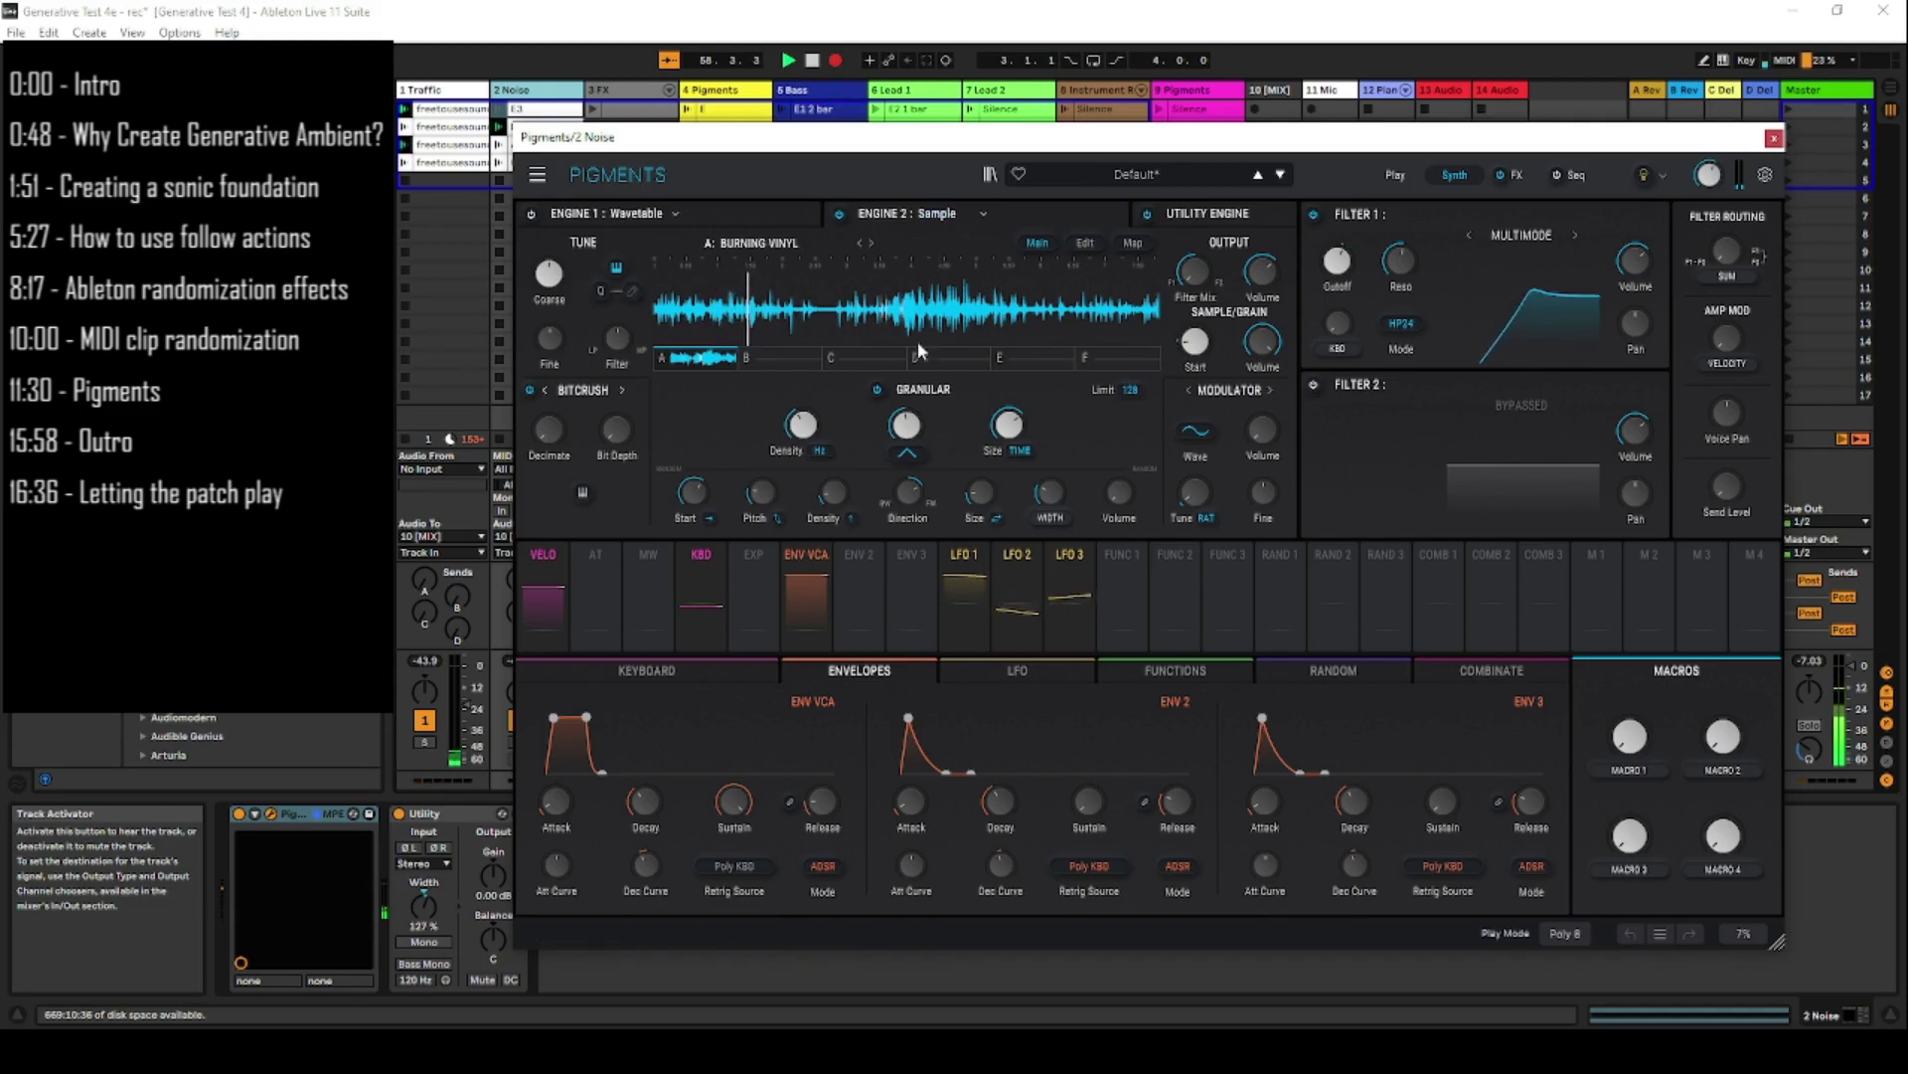
- Check the granular settings of Engine 2 and close the Noise track's Pigments window
mouse_move(909, 430)
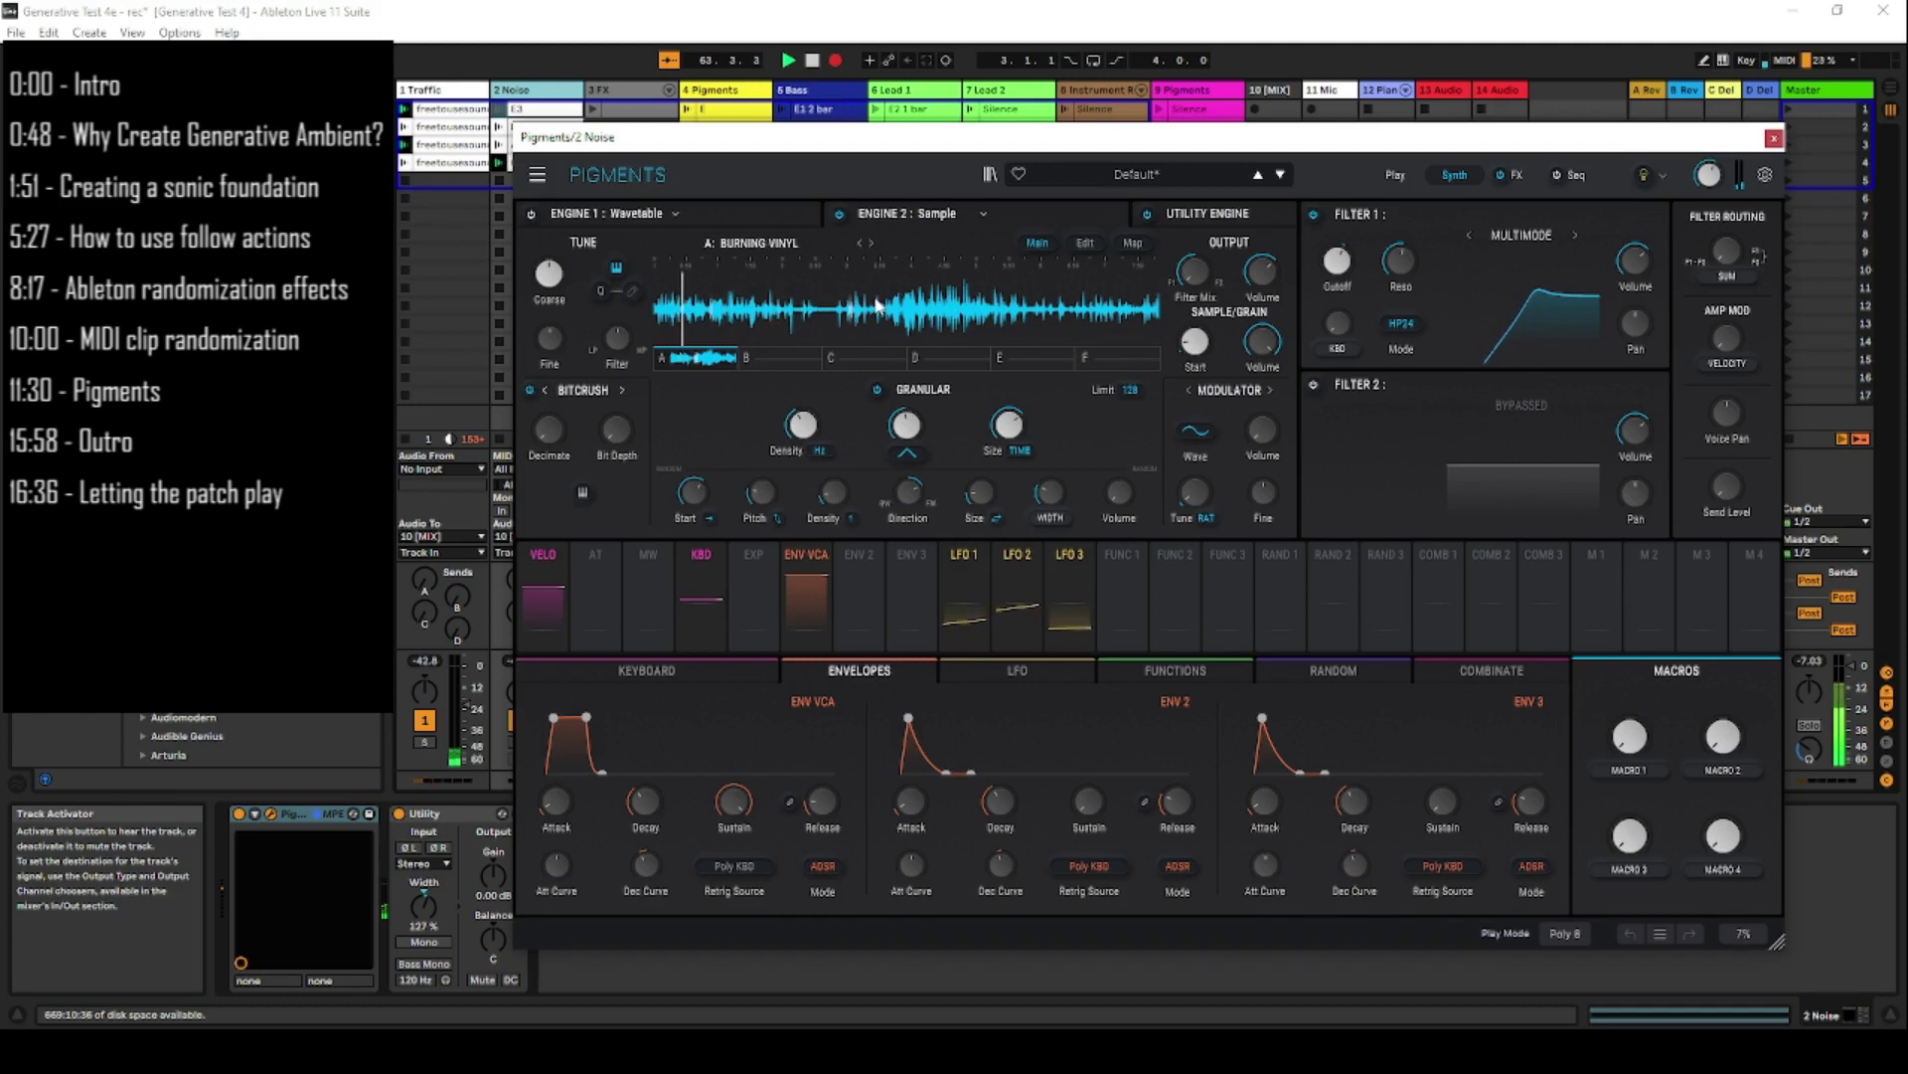
drag(1046, 150, 883, 162)
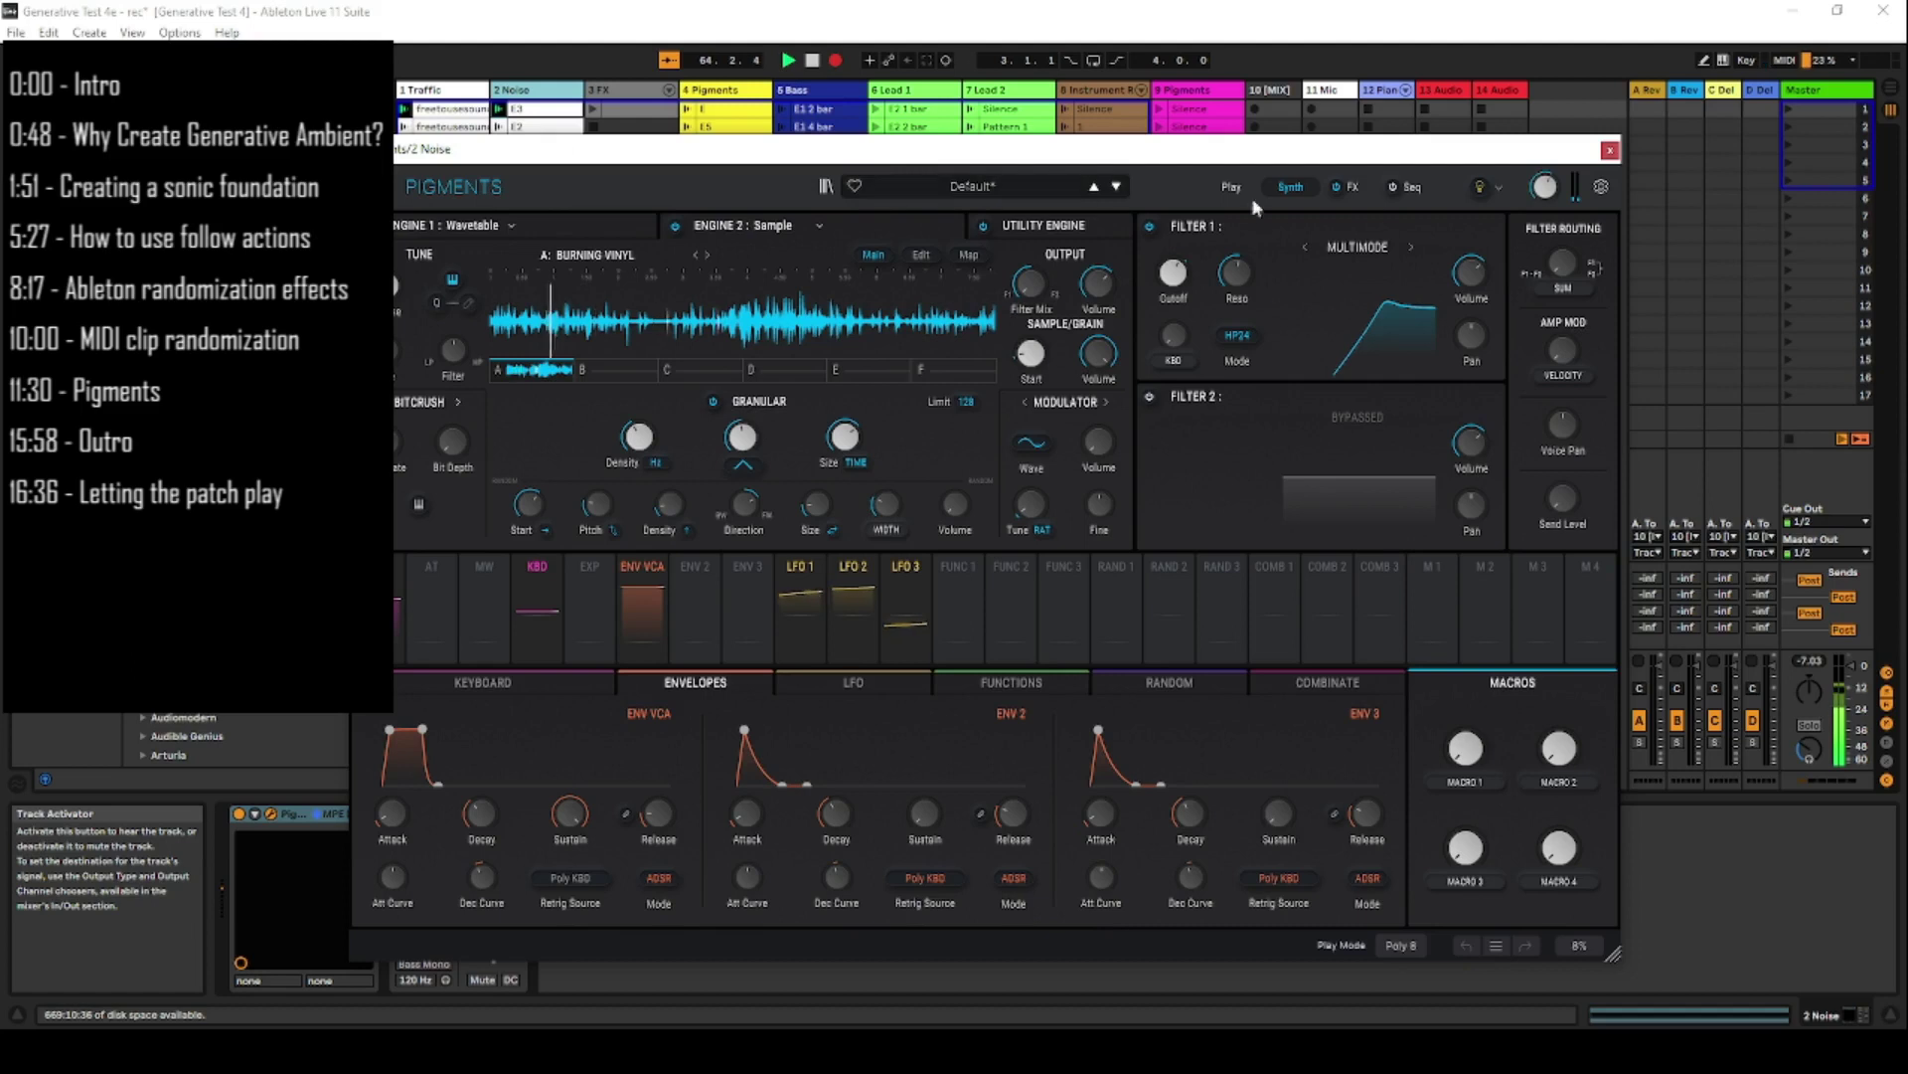
click(1608, 151)
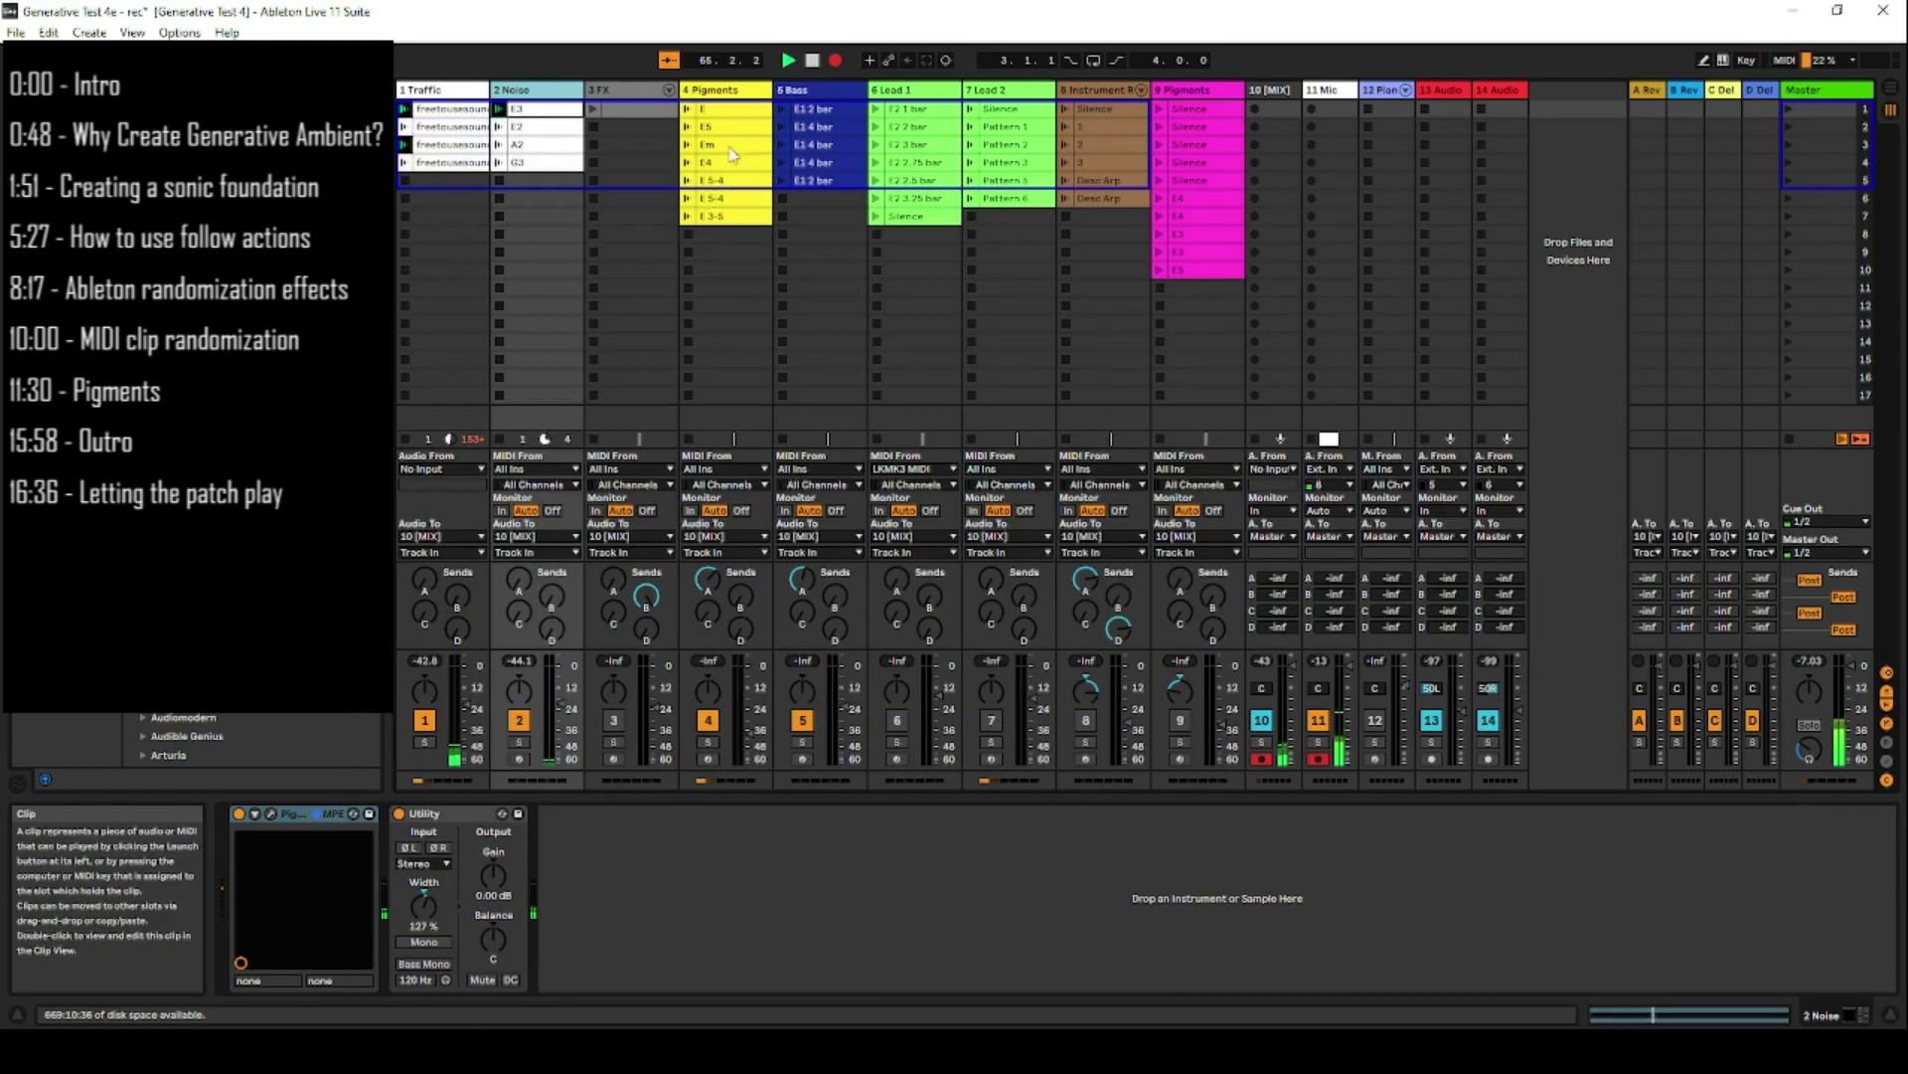
- Launch the E clip on track 4 Pigments, inspect the synth page of its Cassette Memories preset, and close the plug-in window
click(689, 114)
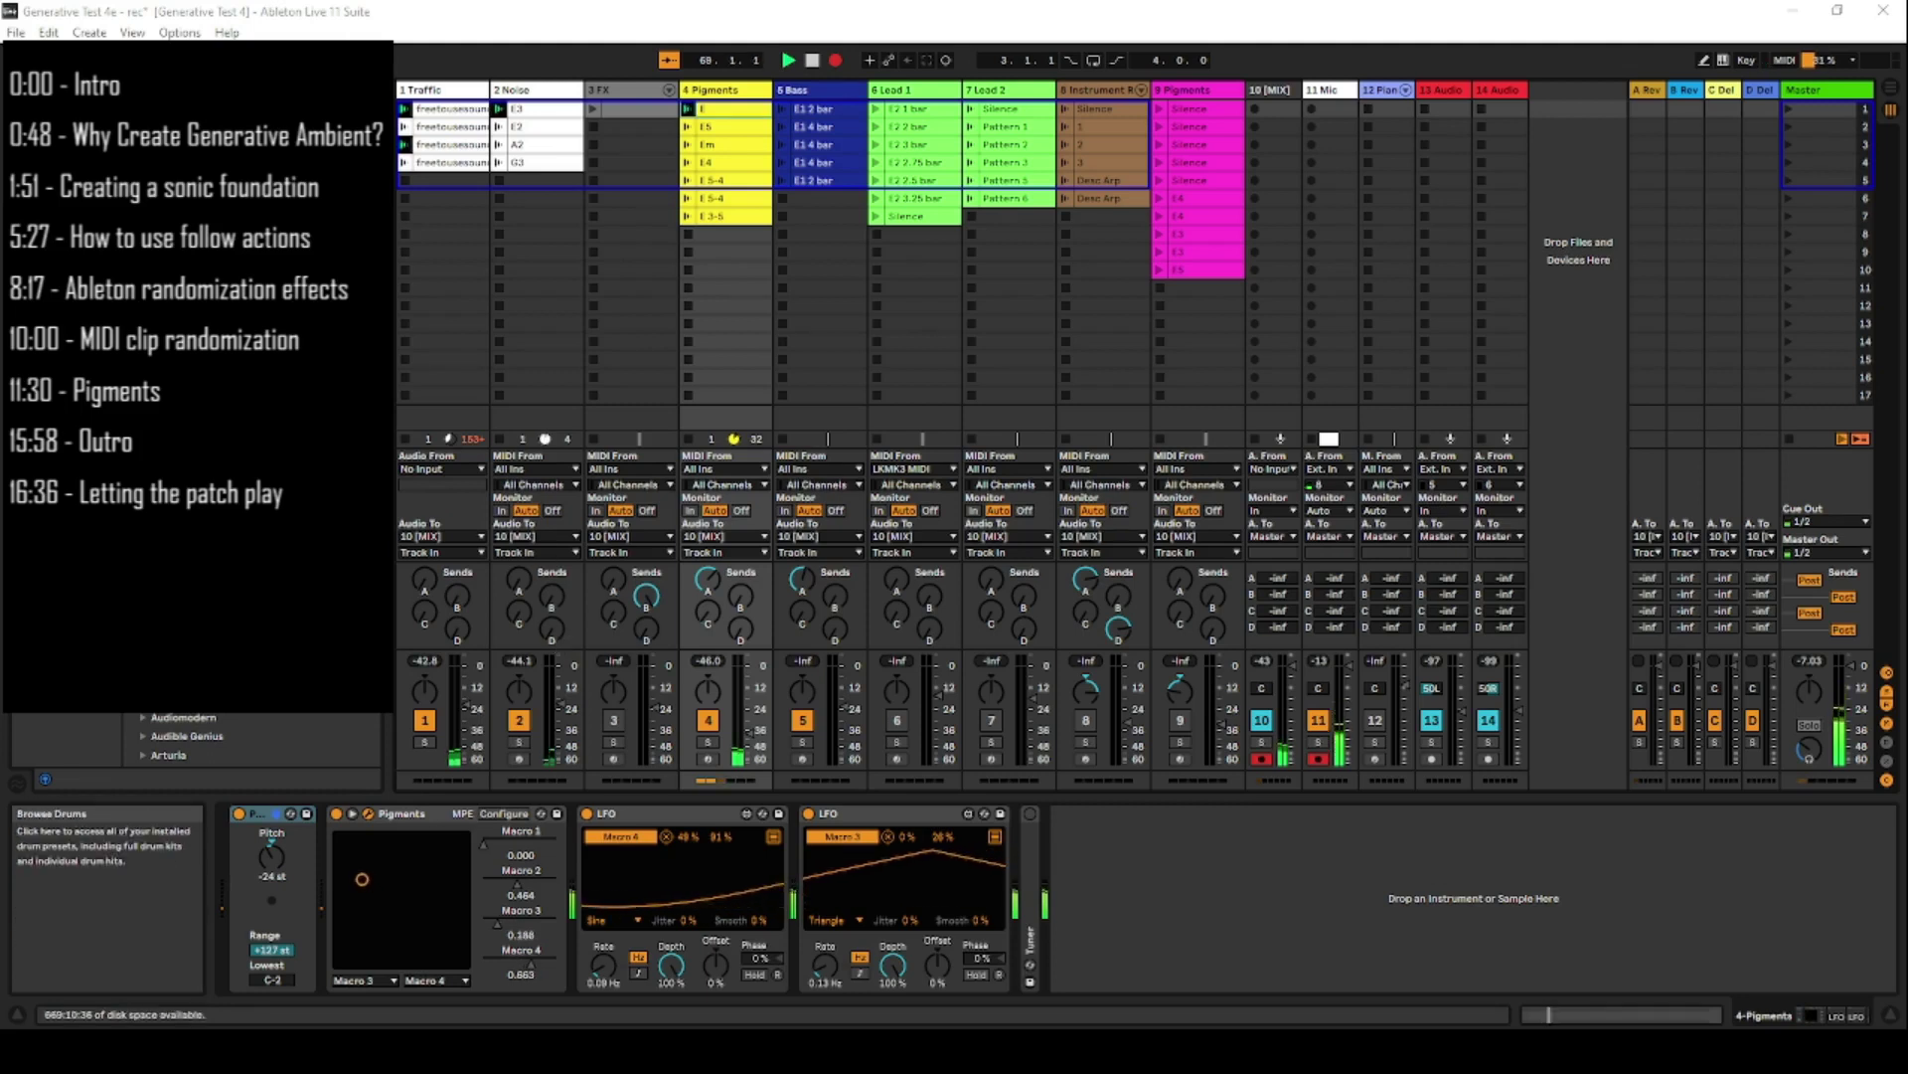
key(ctrl+alt+p)
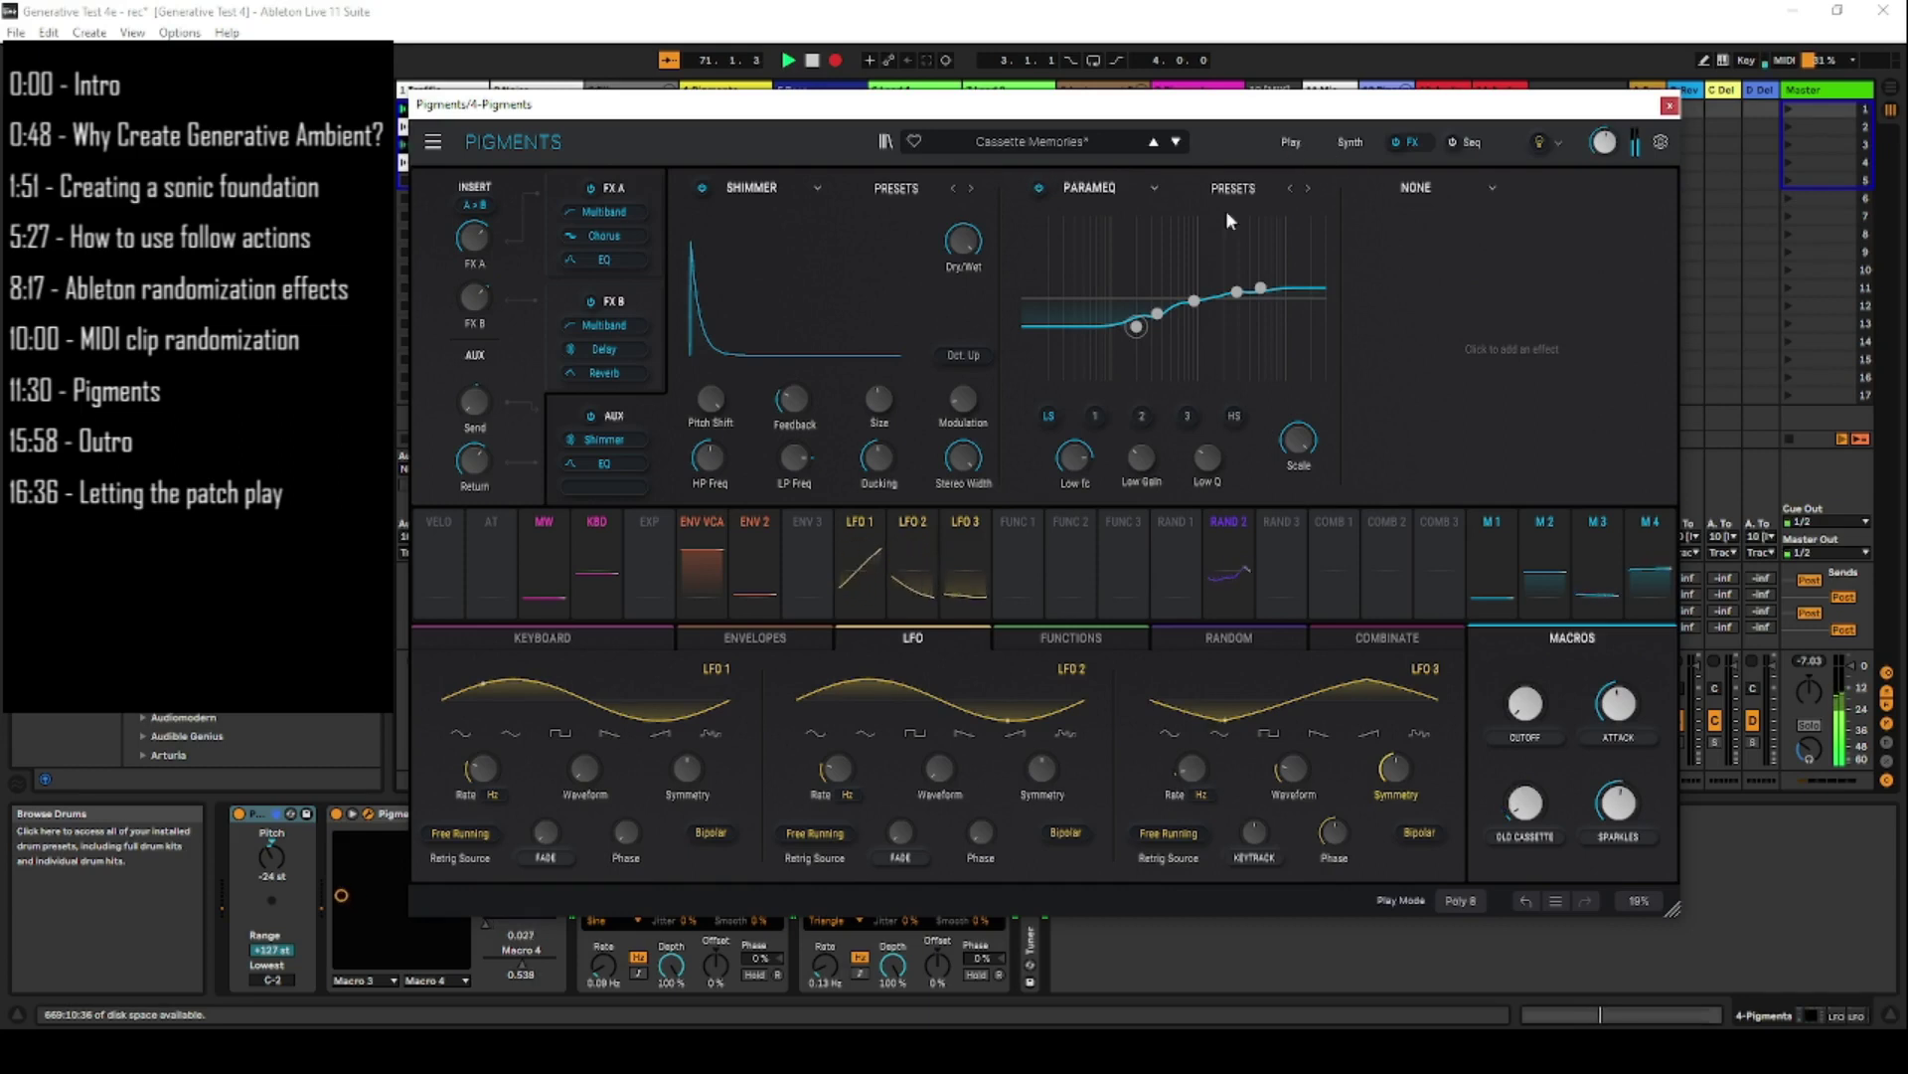
click(1338, 144)
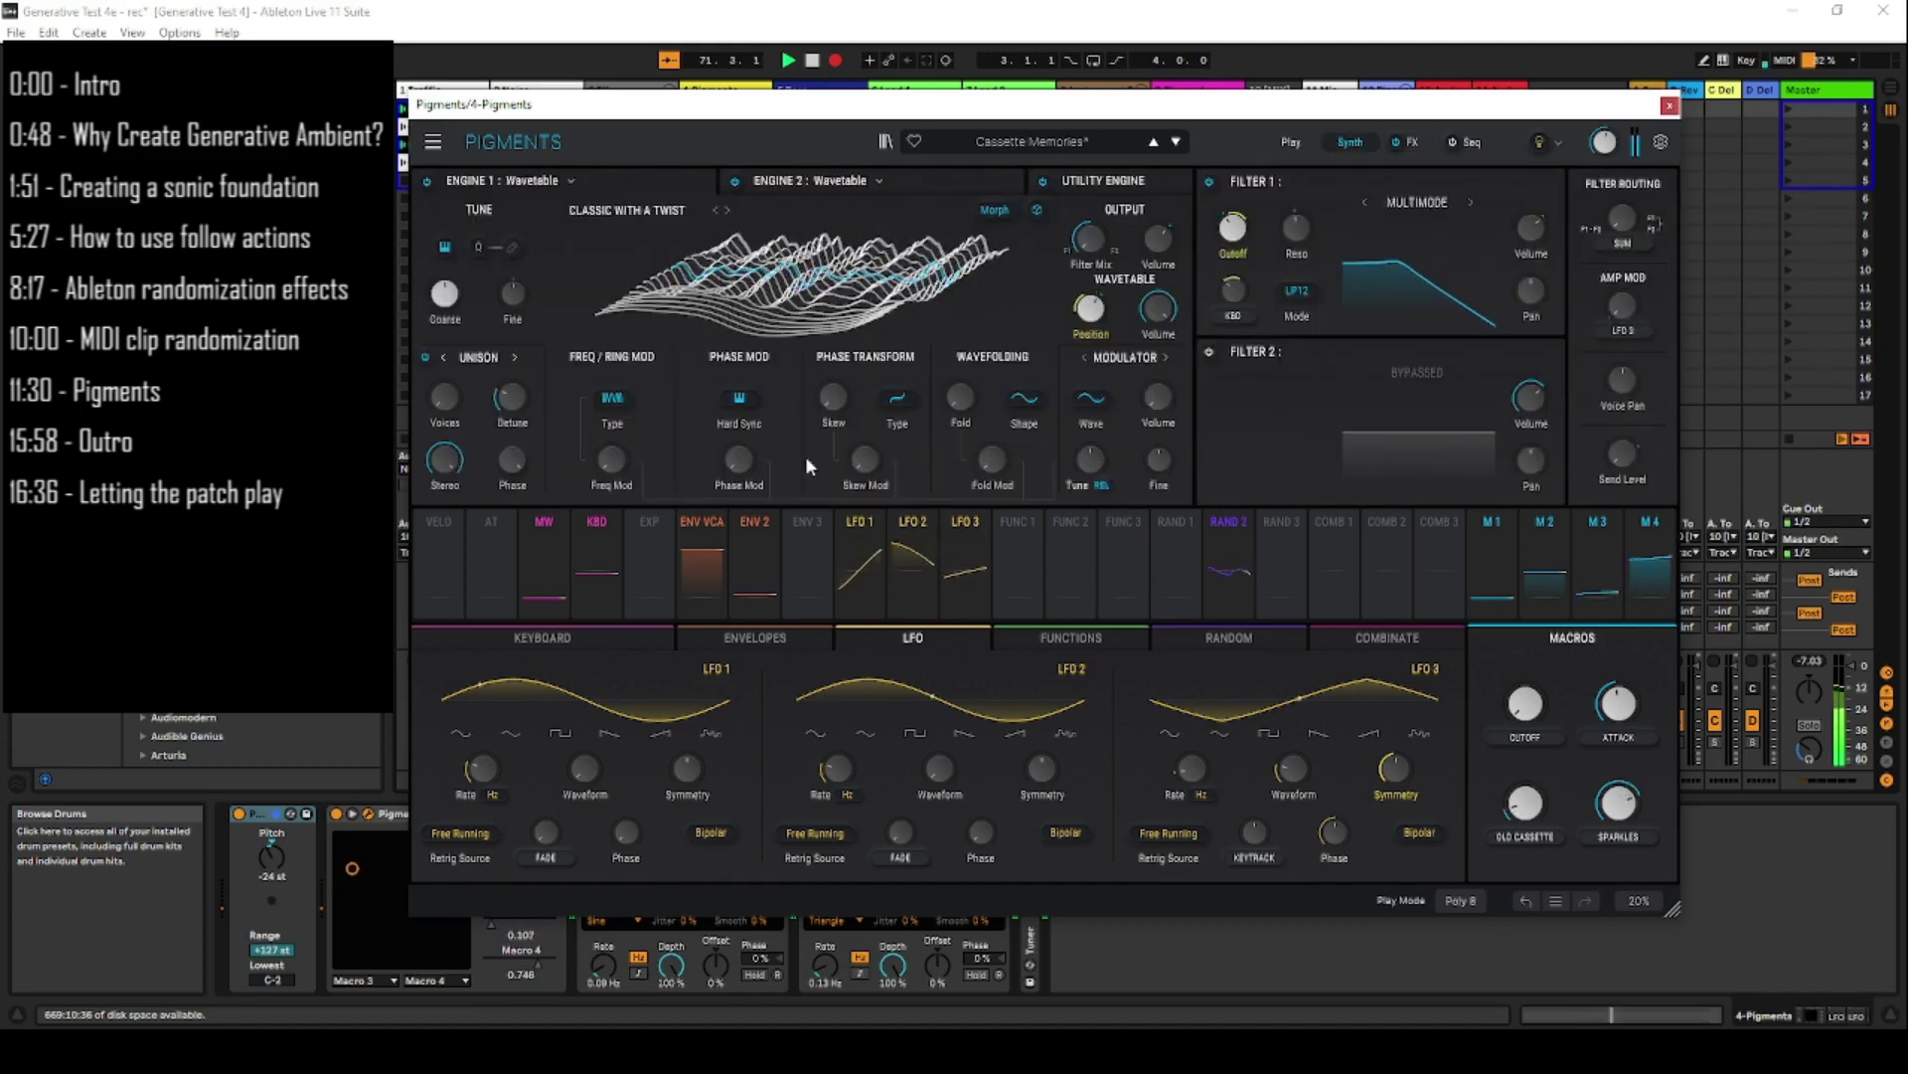
drag(1126, 116, 1016, 139)
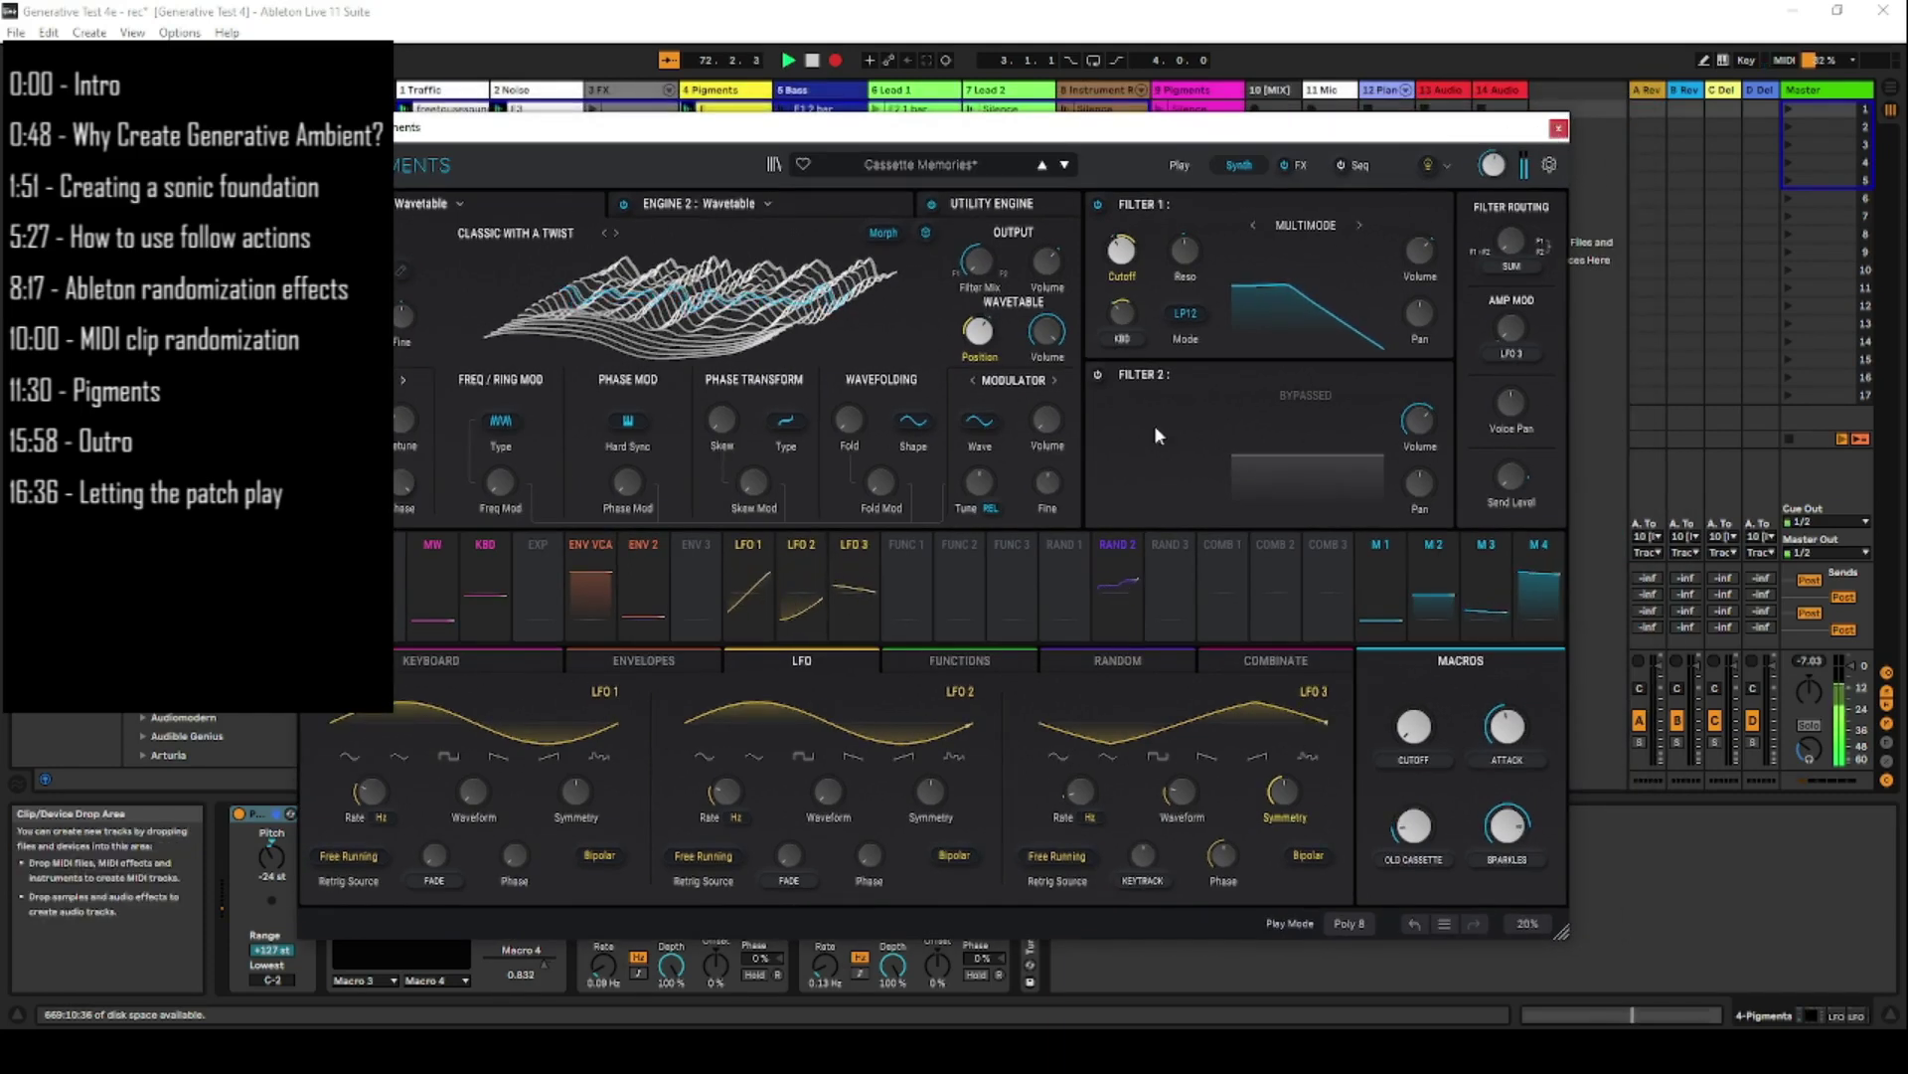
click(1559, 127)
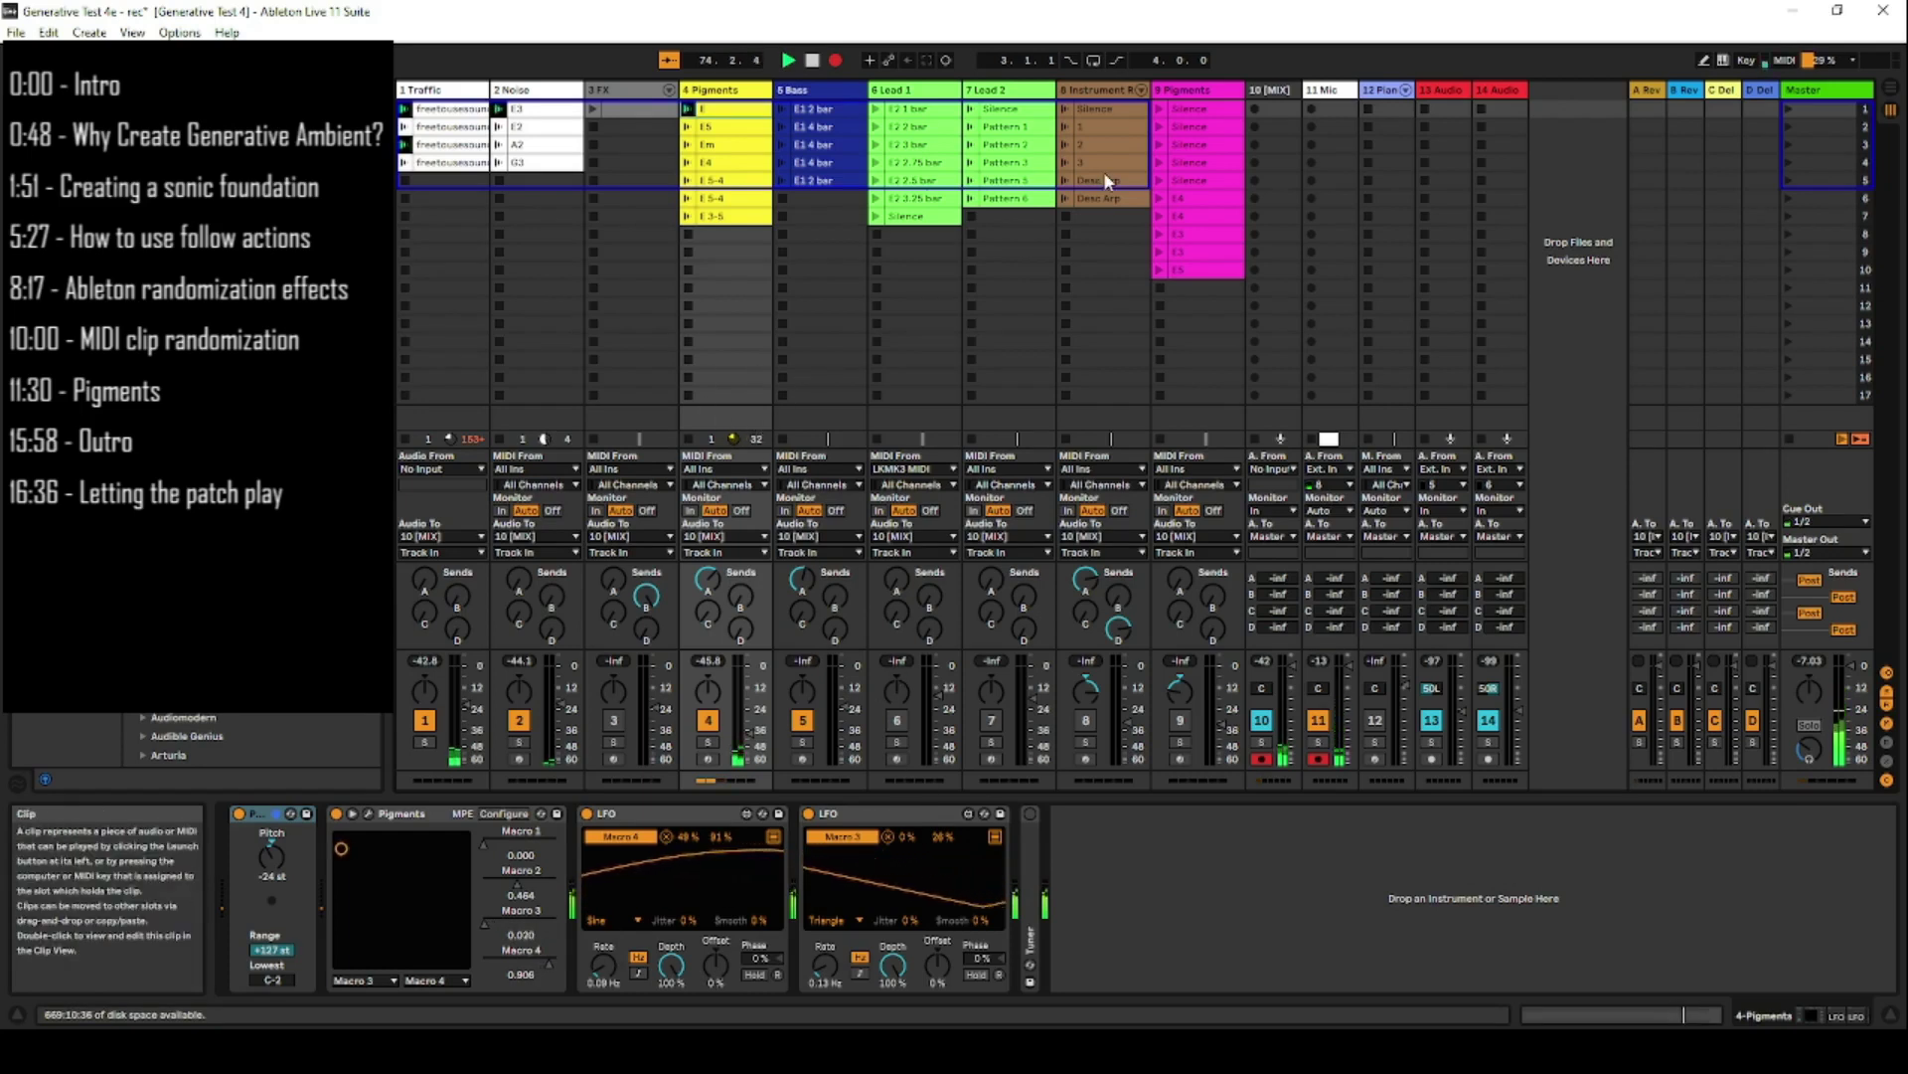
- Launch the third clip on the Bass track and Pattern 1 on the Lead 2 track
click(780, 146)
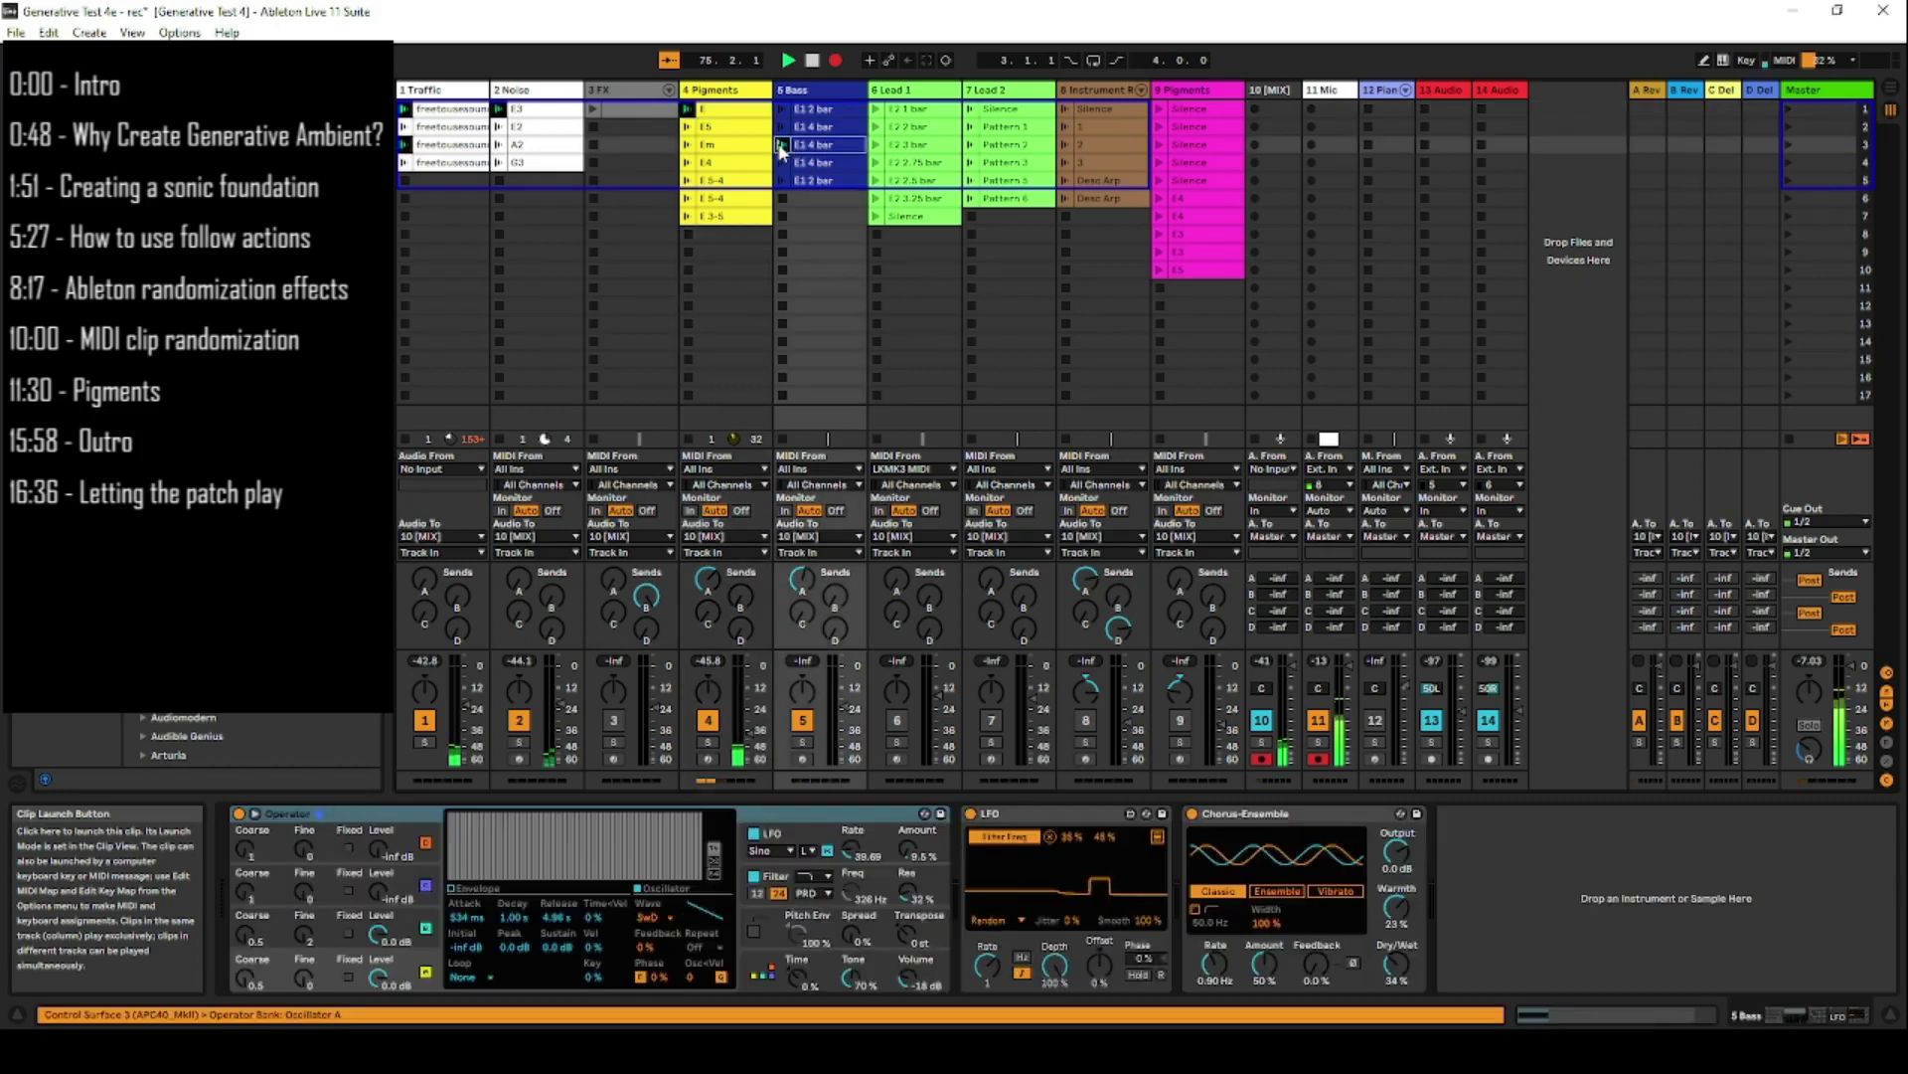
click(830, 95)
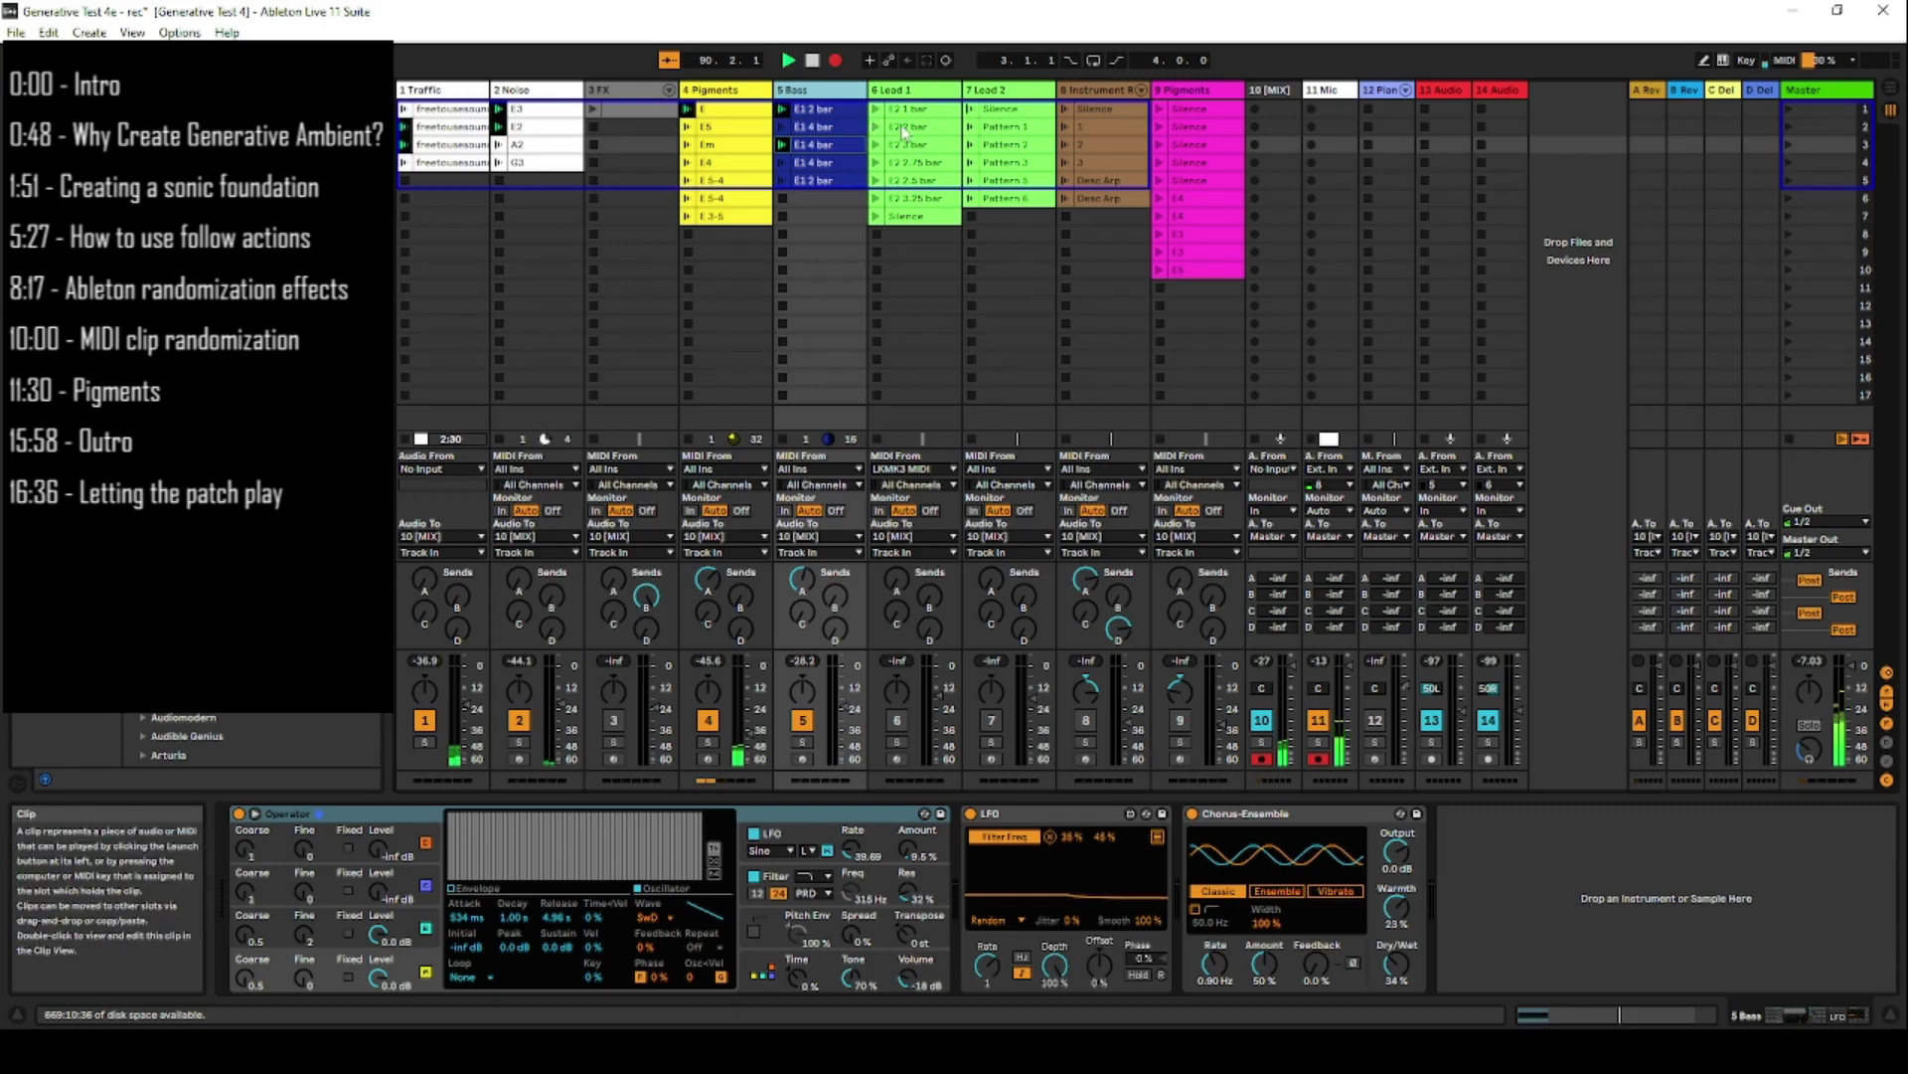
click(971, 126)
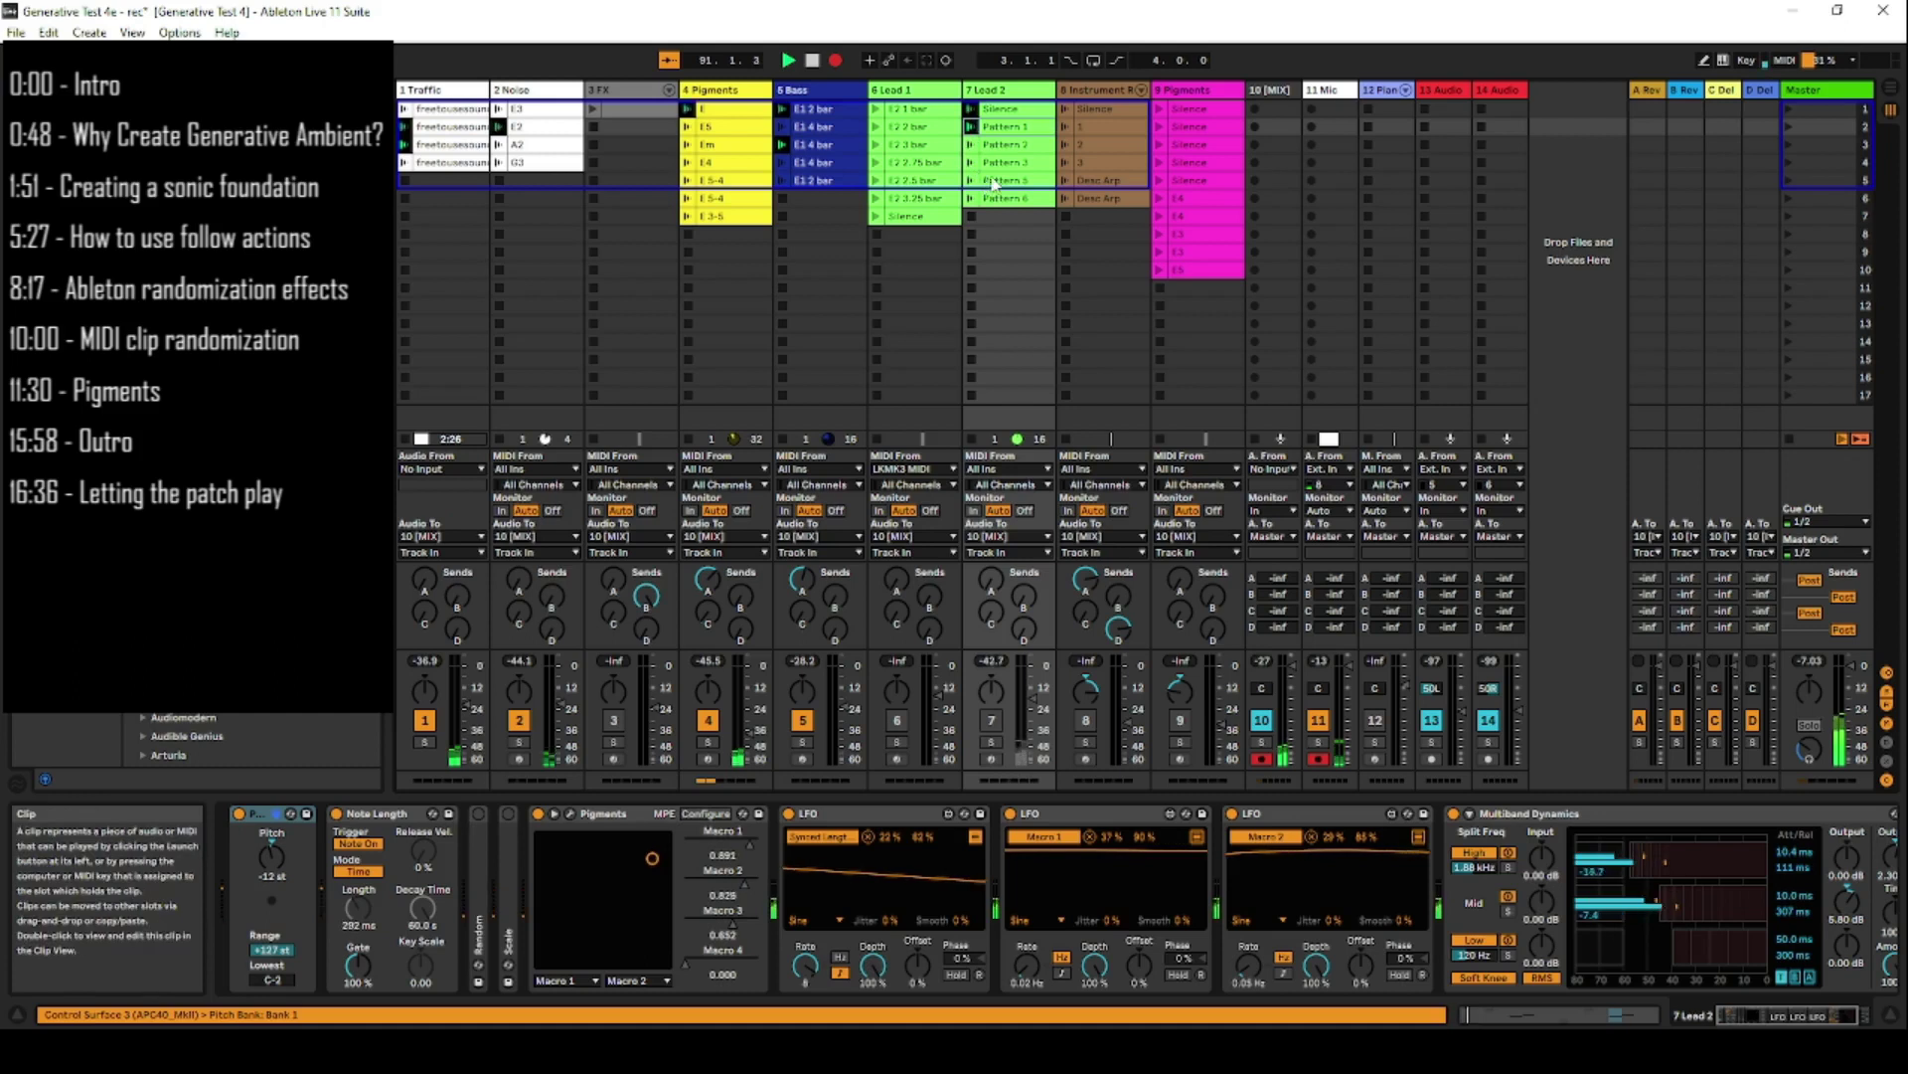
- Launch a clip on the Lead 1 track and activate the Lead 1 and Lead 2 tracks
click(951, 162)
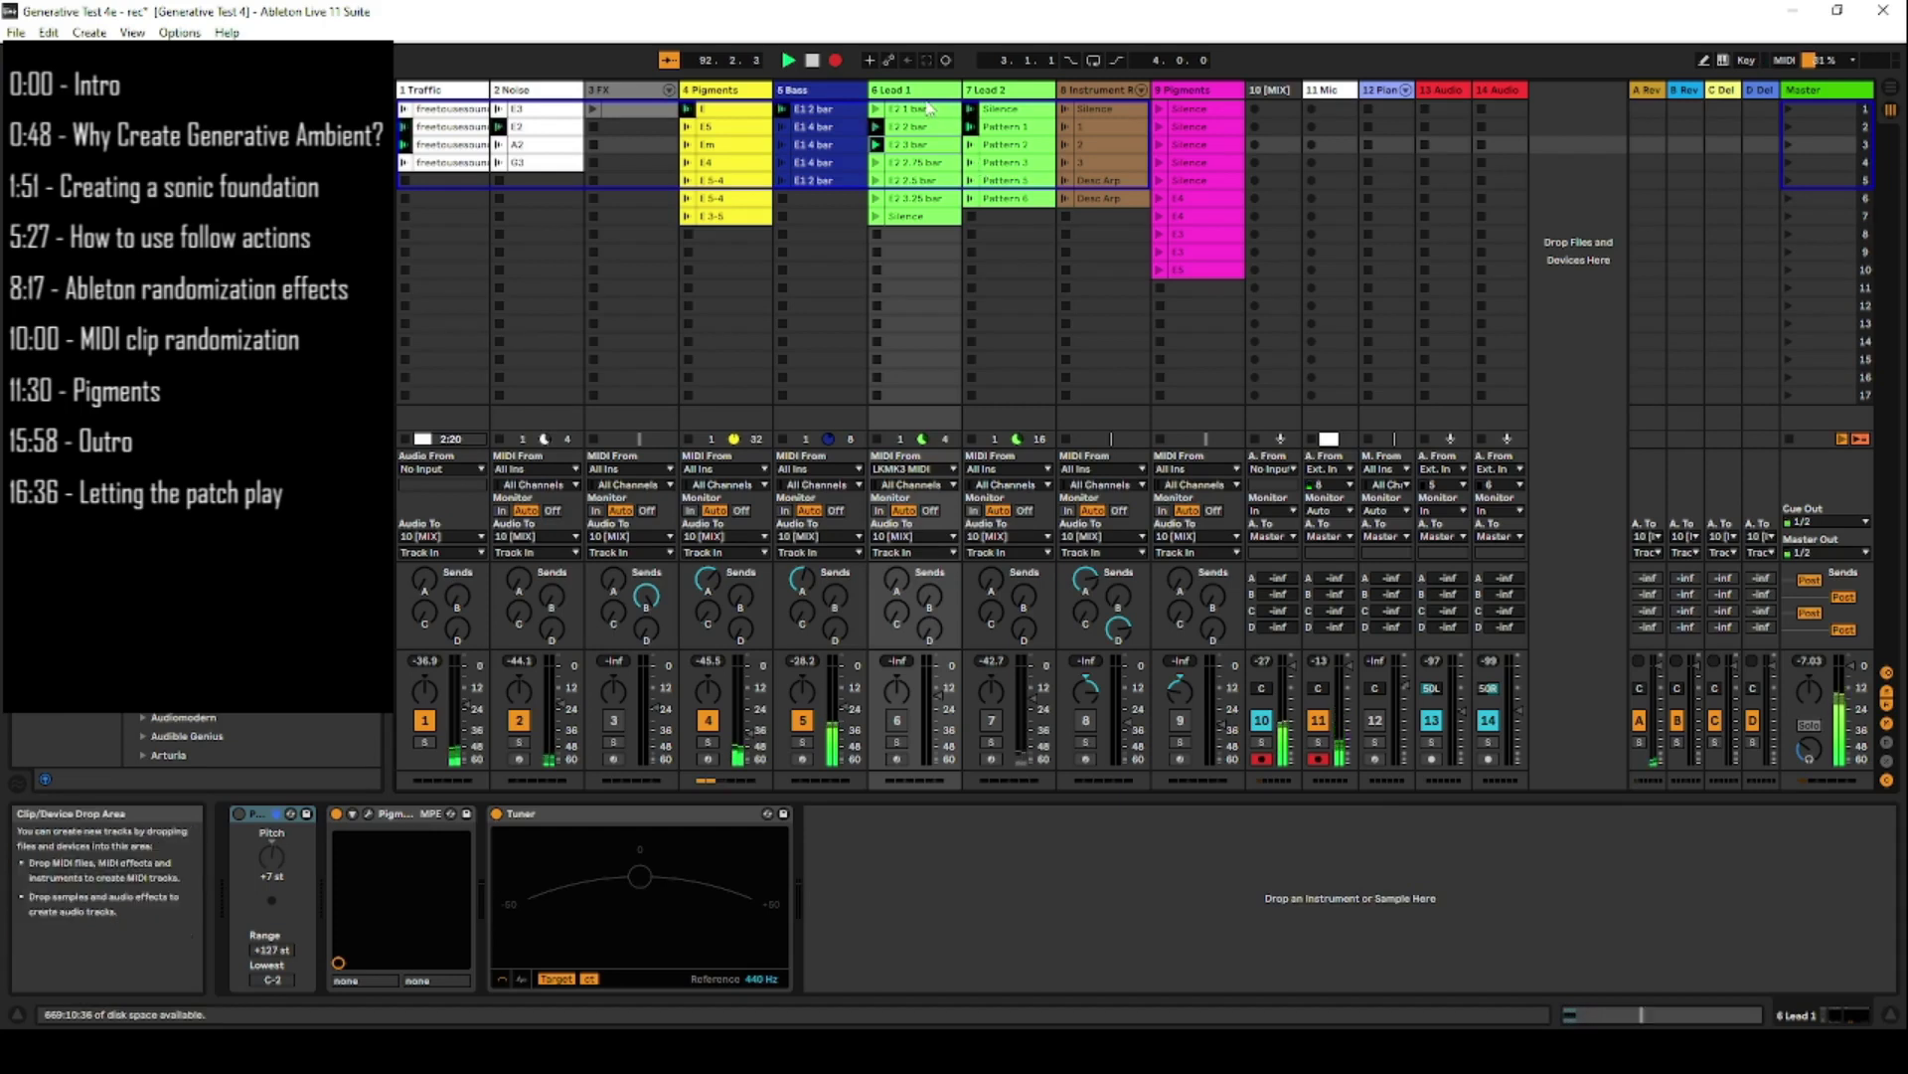
click(897, 721)
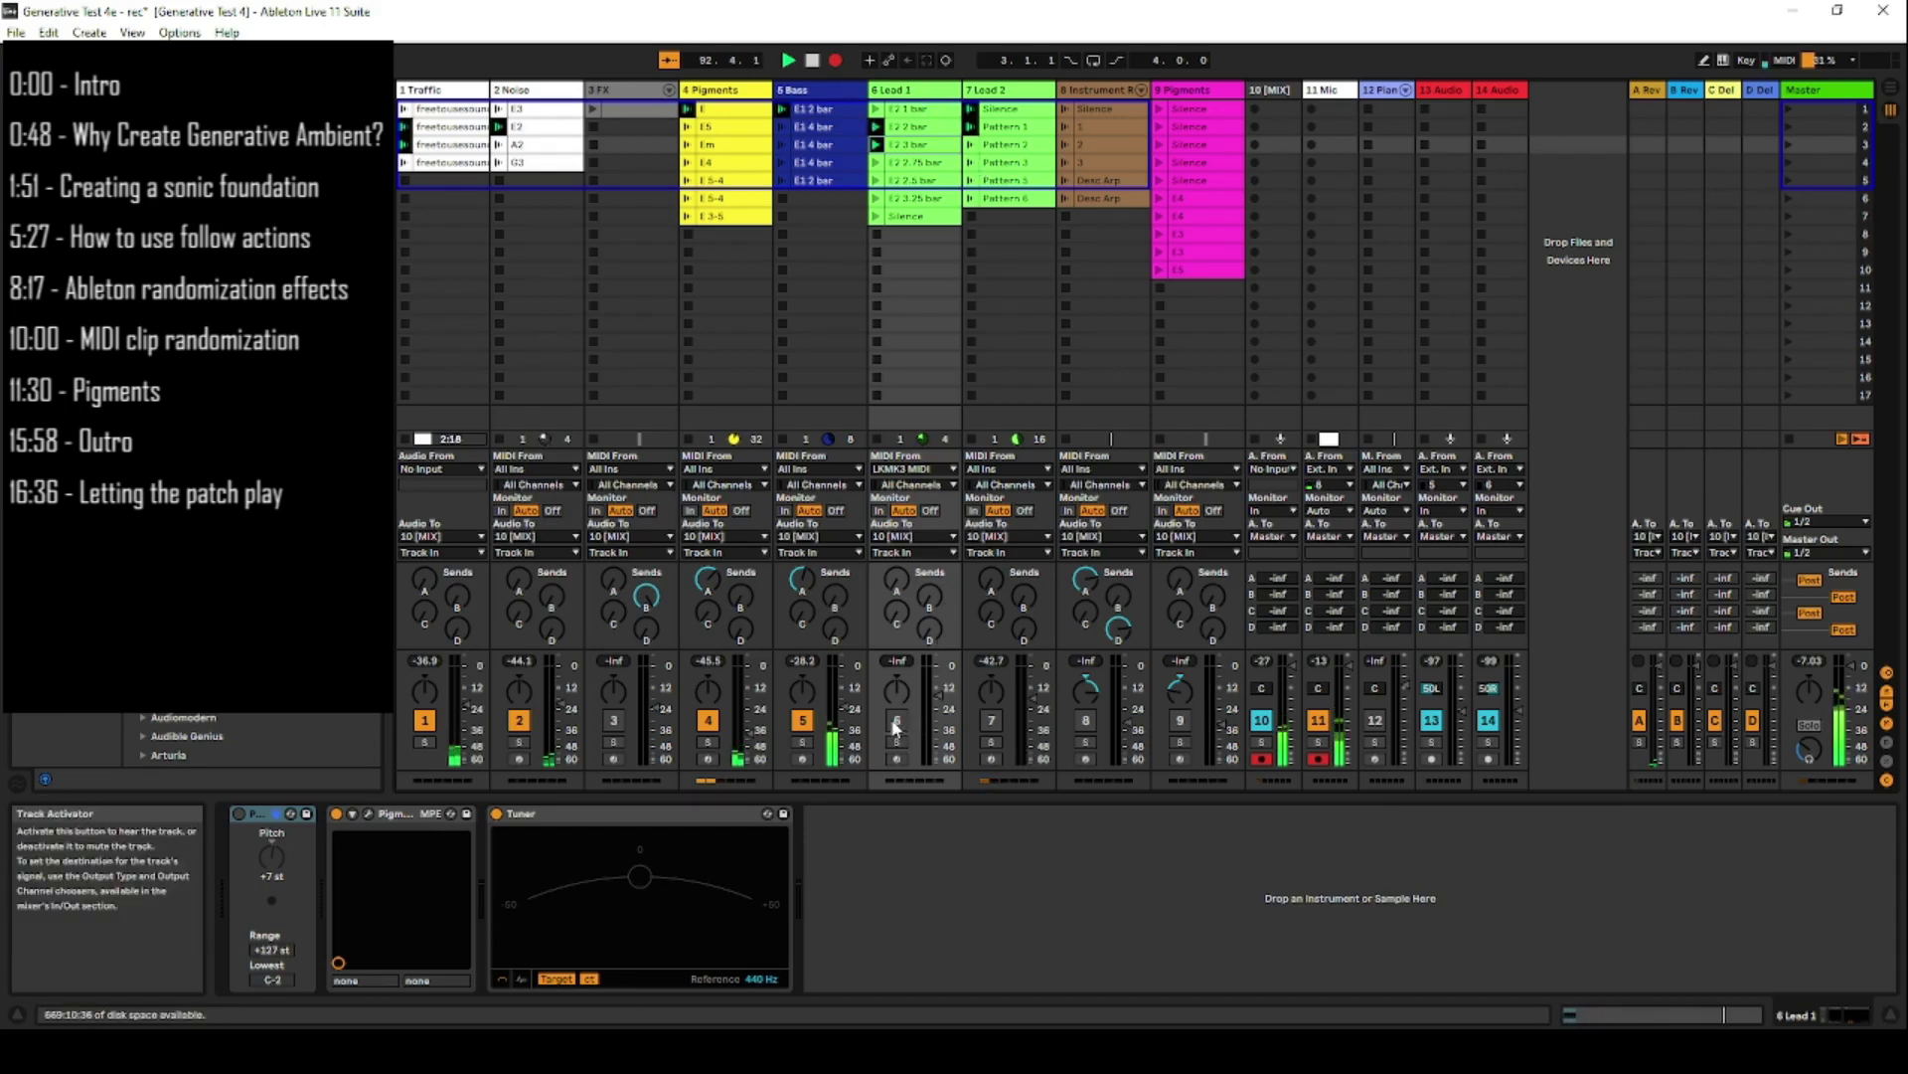
click(992, 722)
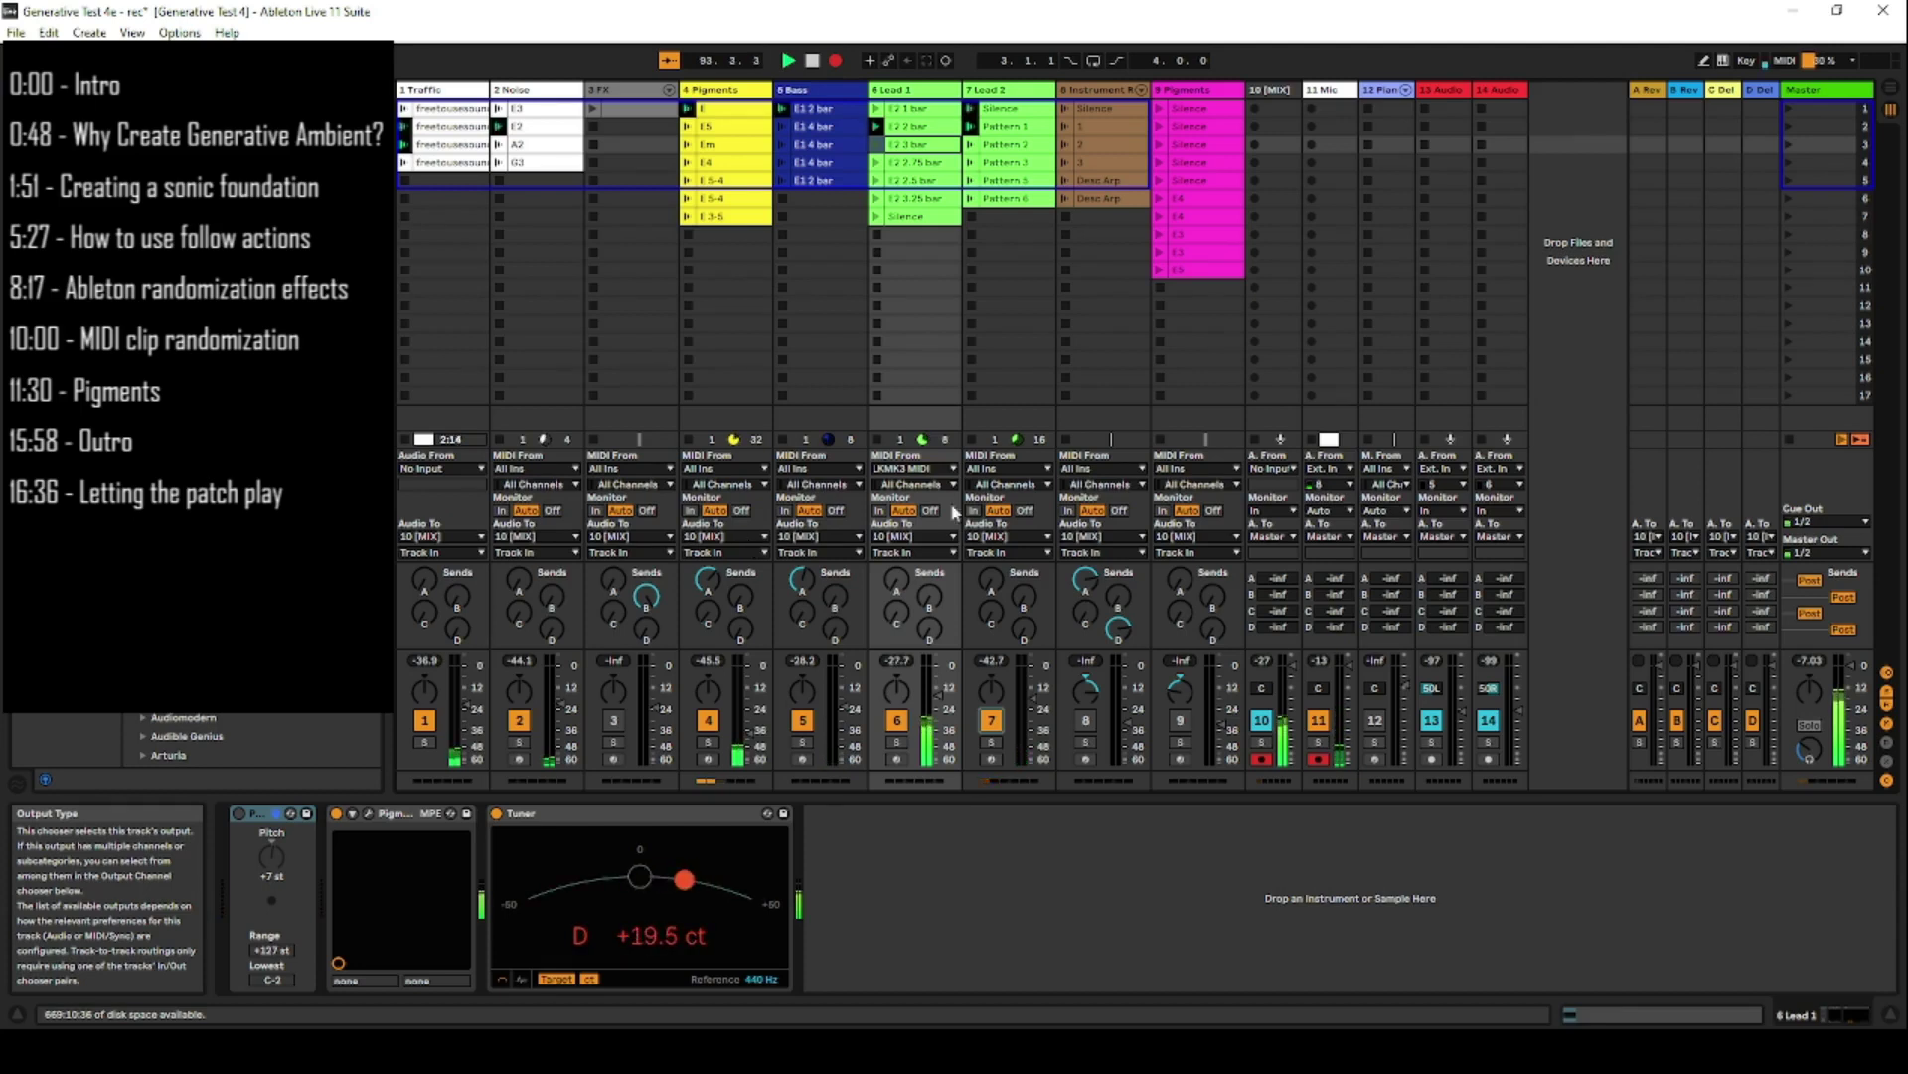
- In the launch settings of Lead 1's second clip, review the follow action choices and set the chances to 51% Again and 49% Other
click(933, 128)
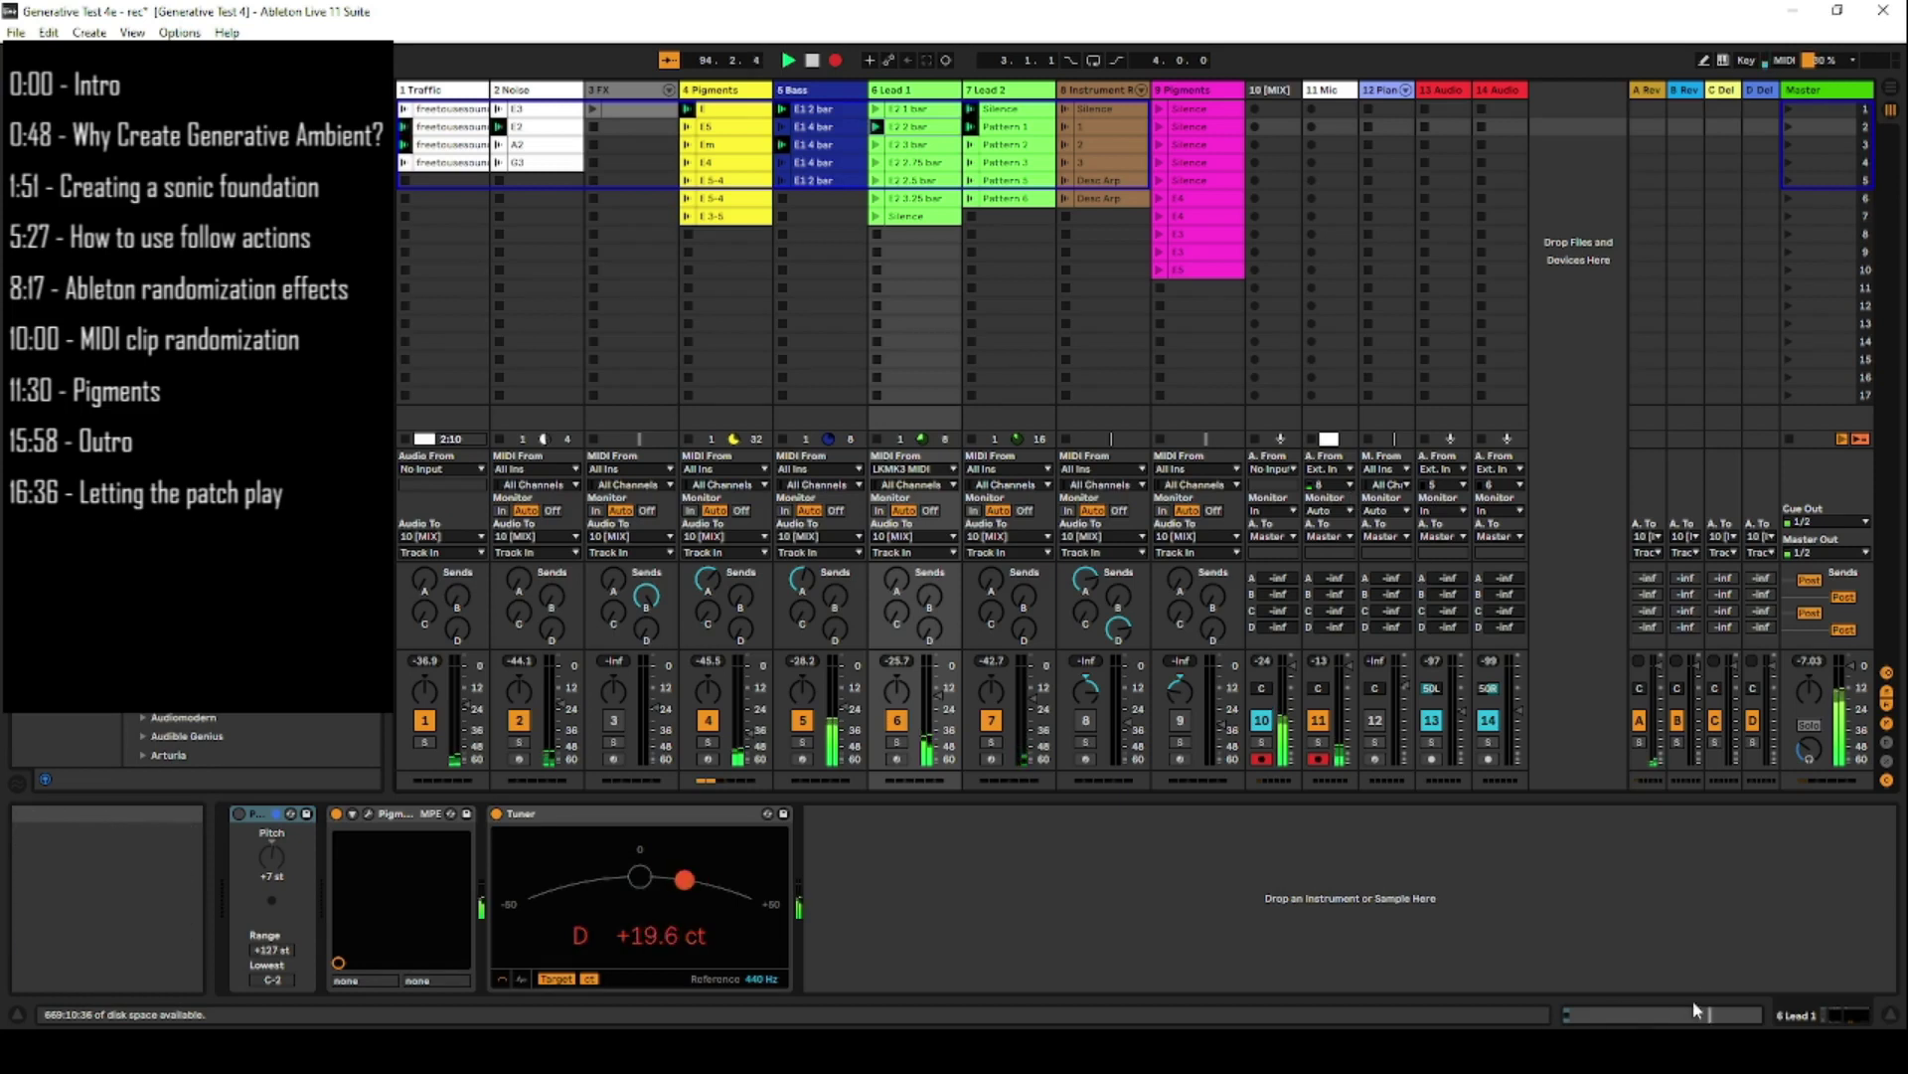
click(1614, 1012)
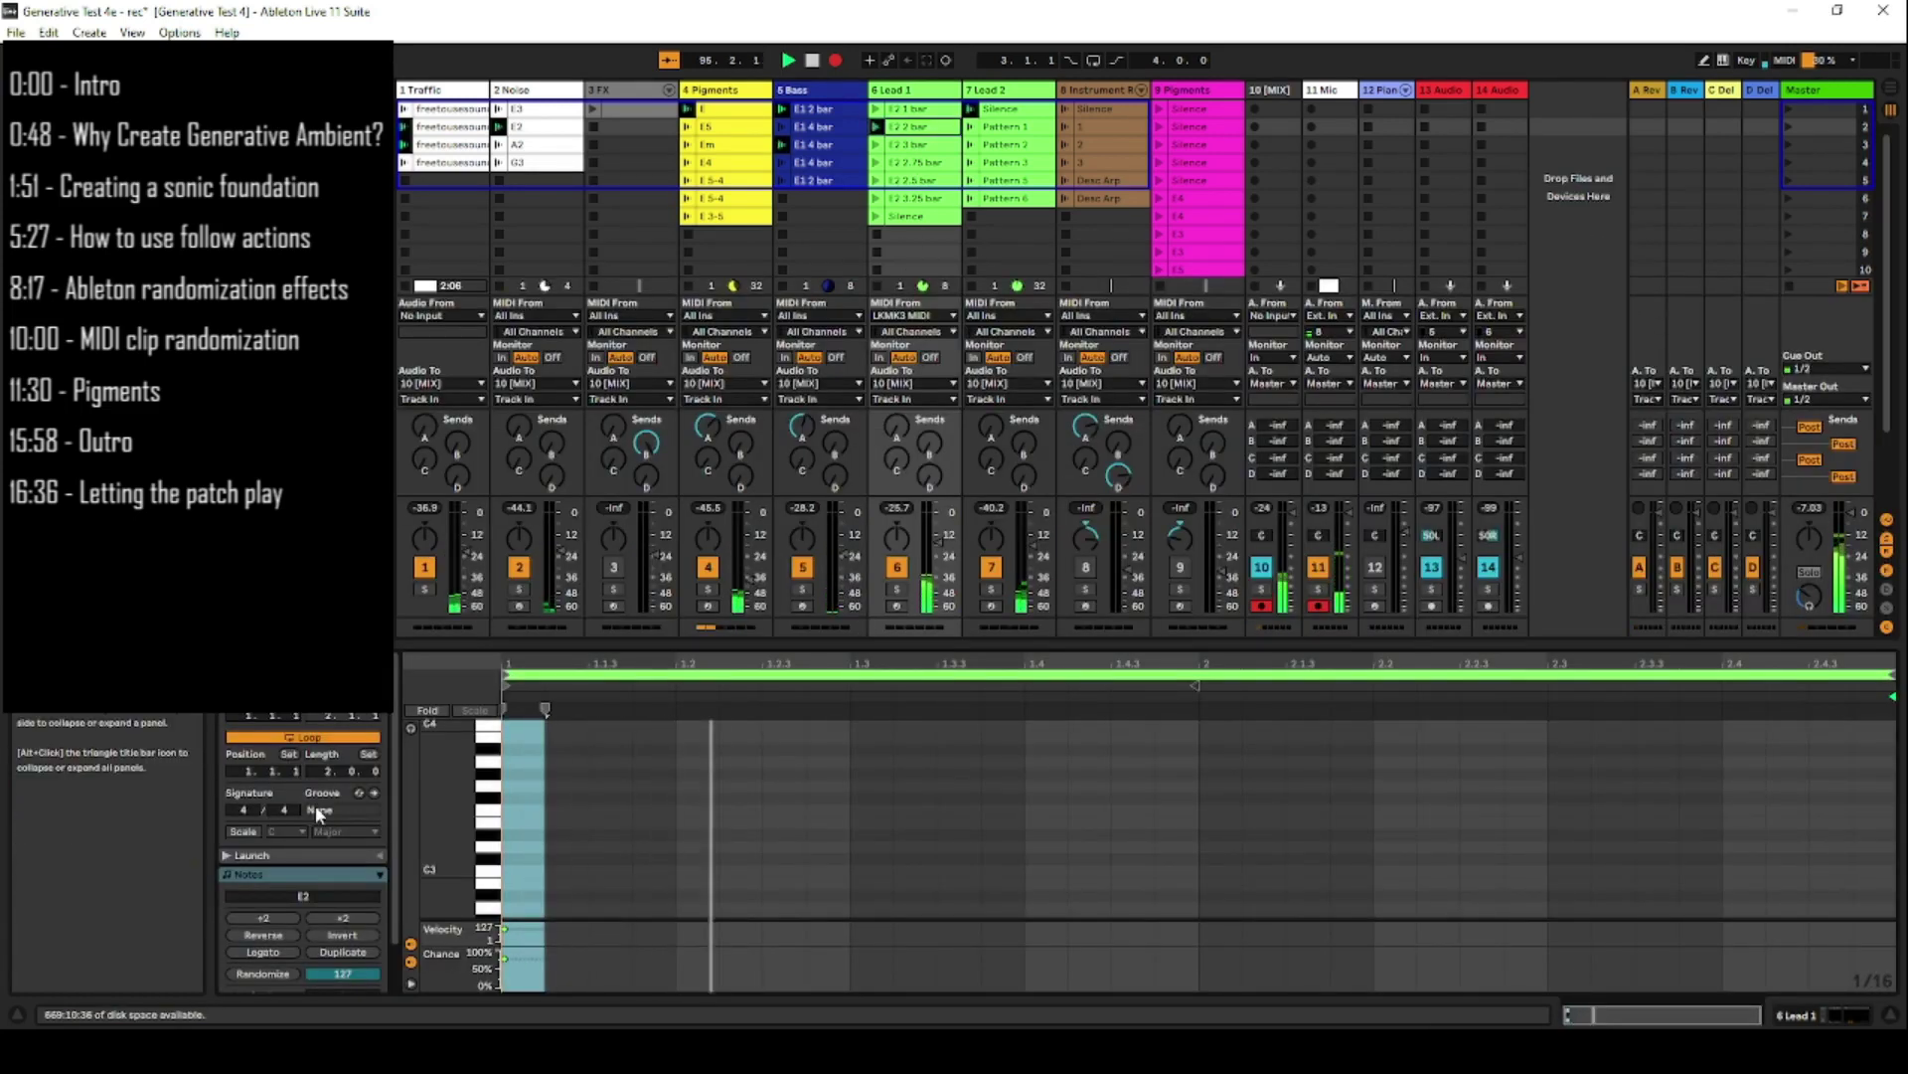
scroll(314, 805, down, 1)
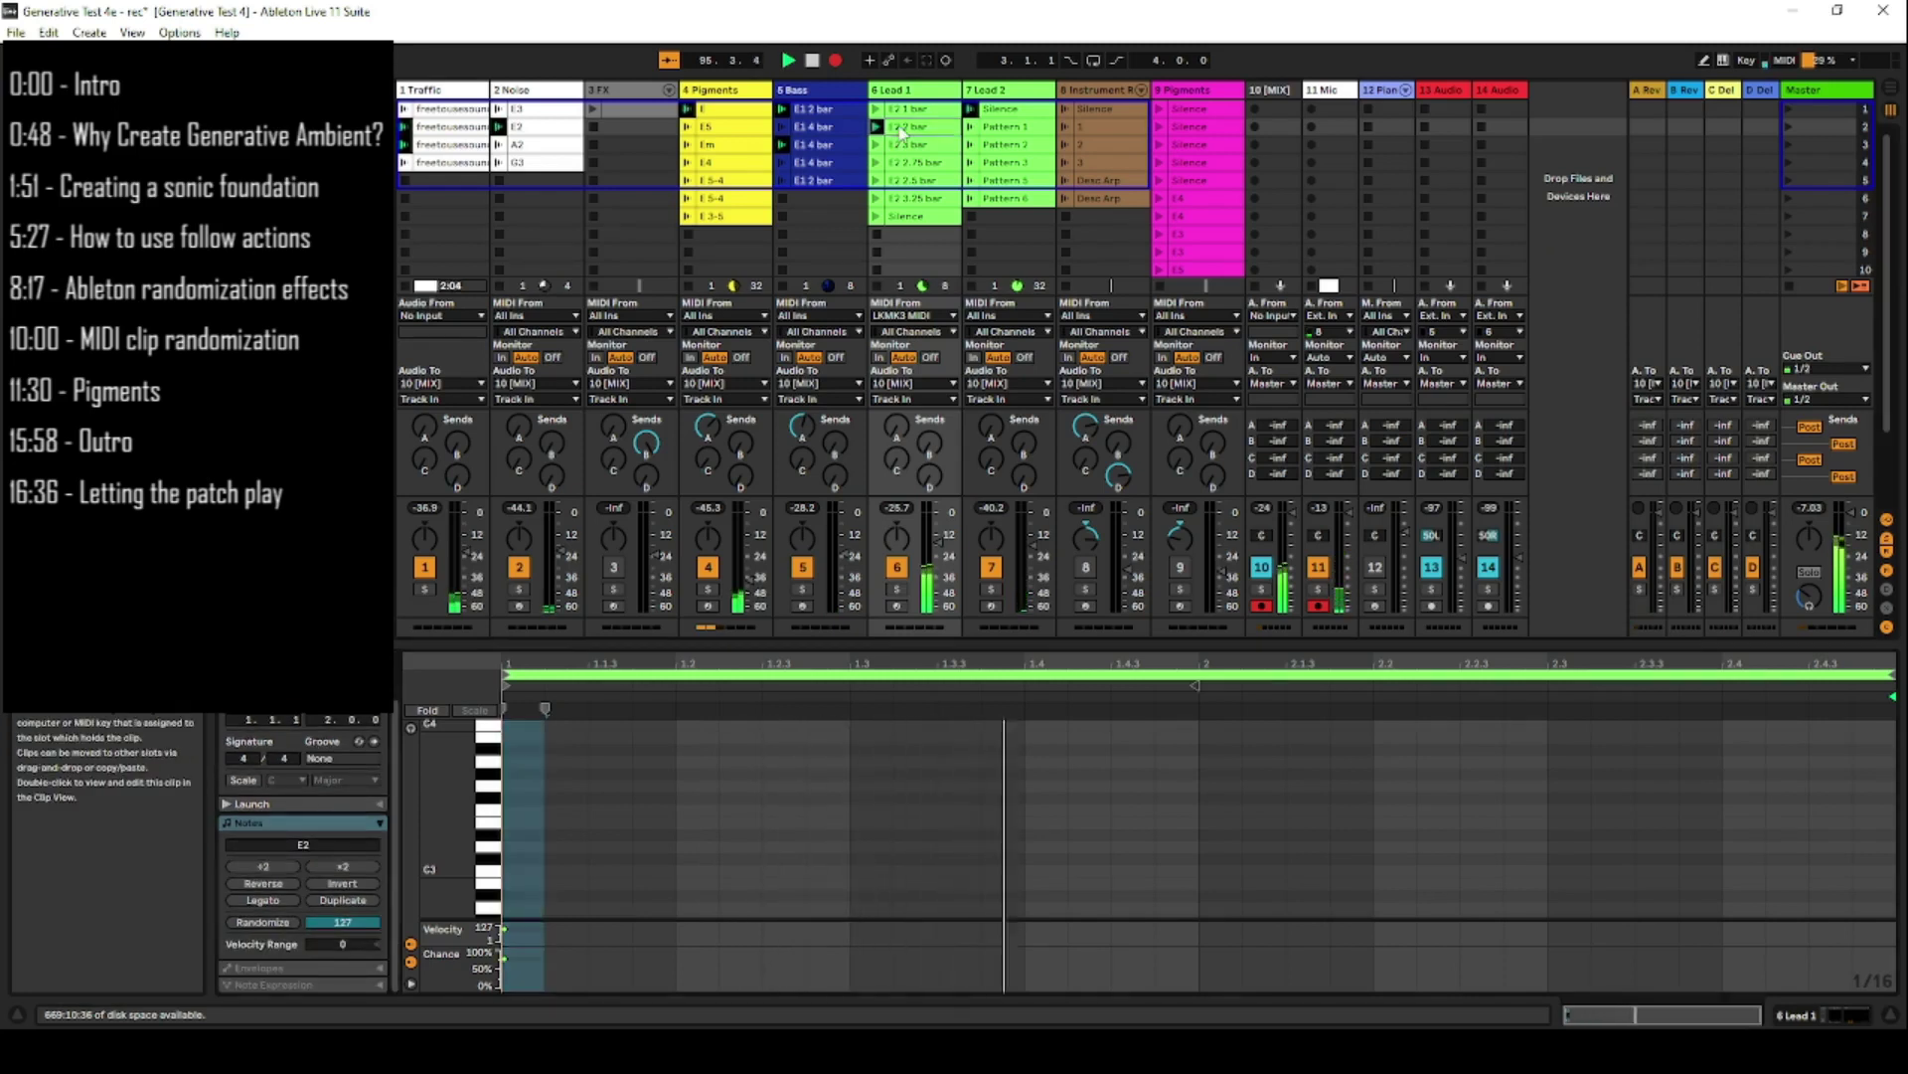
click(379, 805)
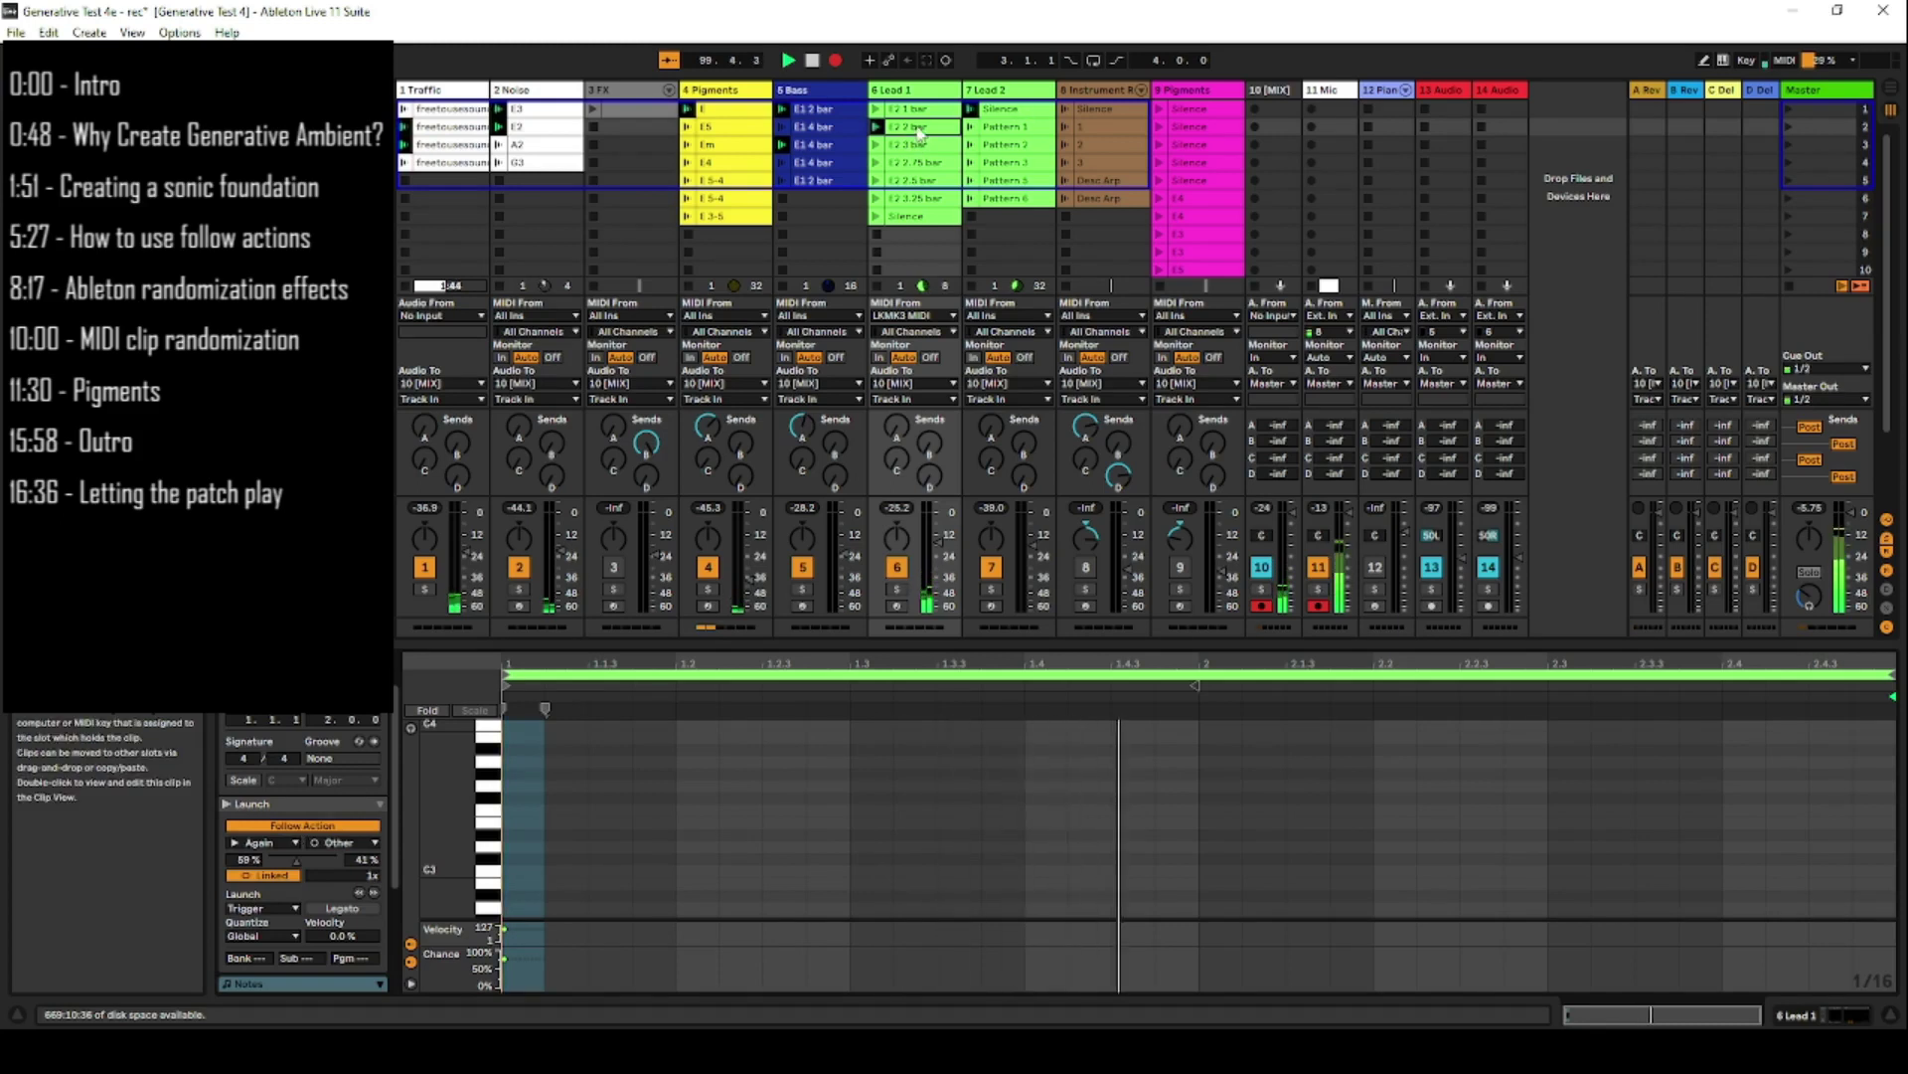
click(289, 844)
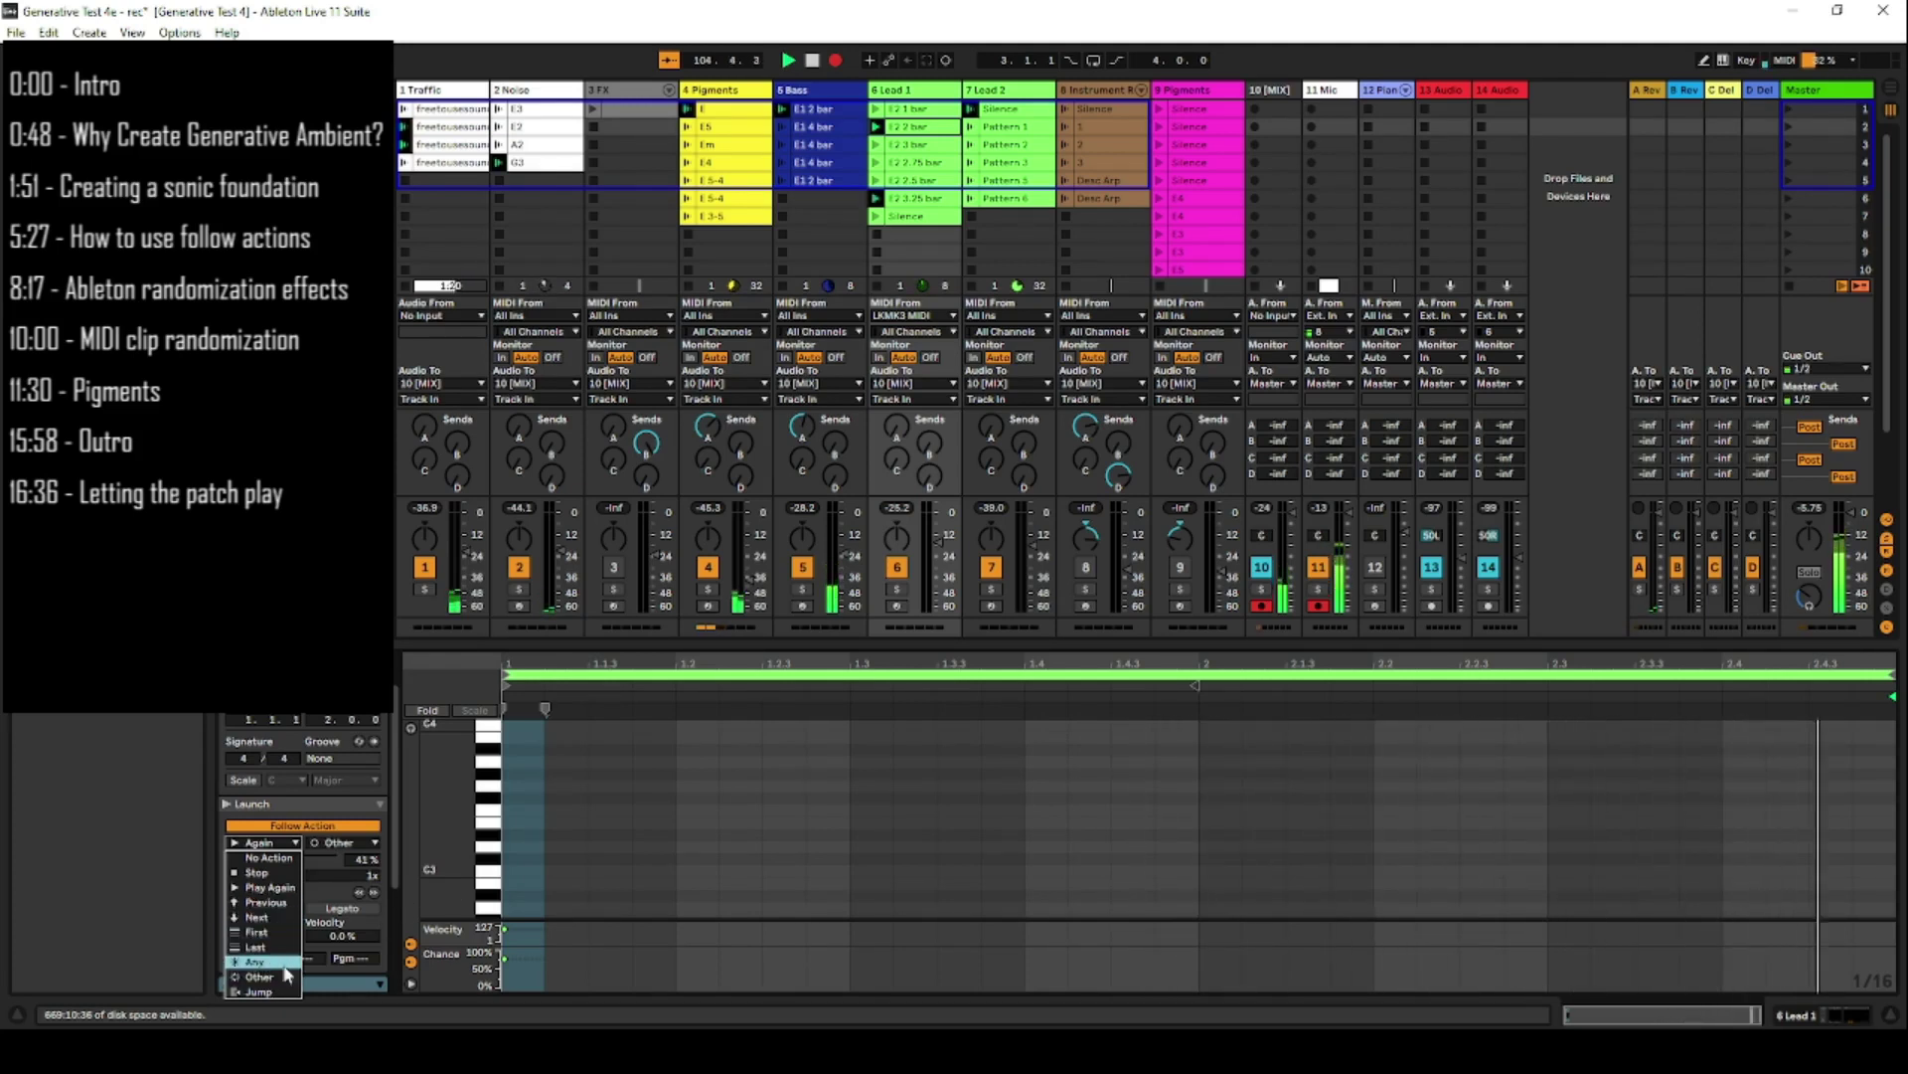
click(328, 872)
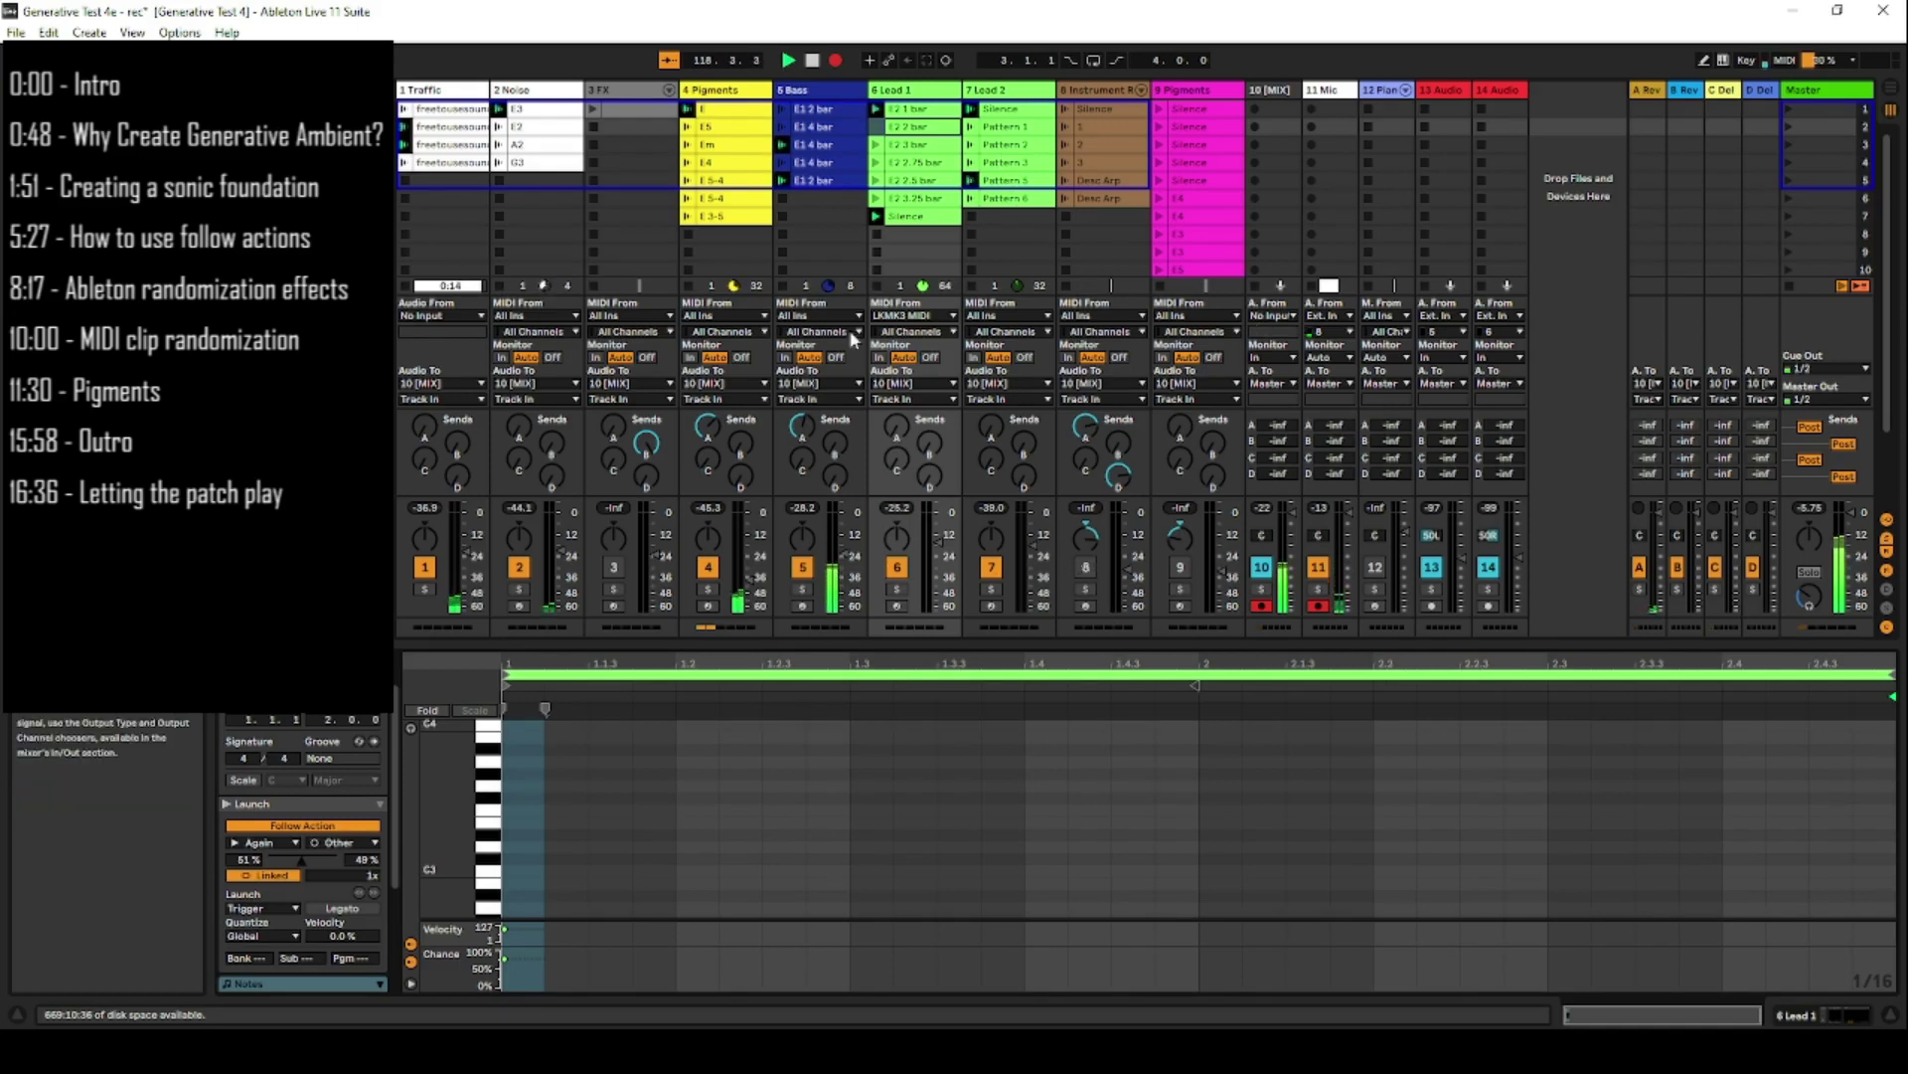
- Show the FX track's device chain and launch its first clip with the track activated
click(623, 101)
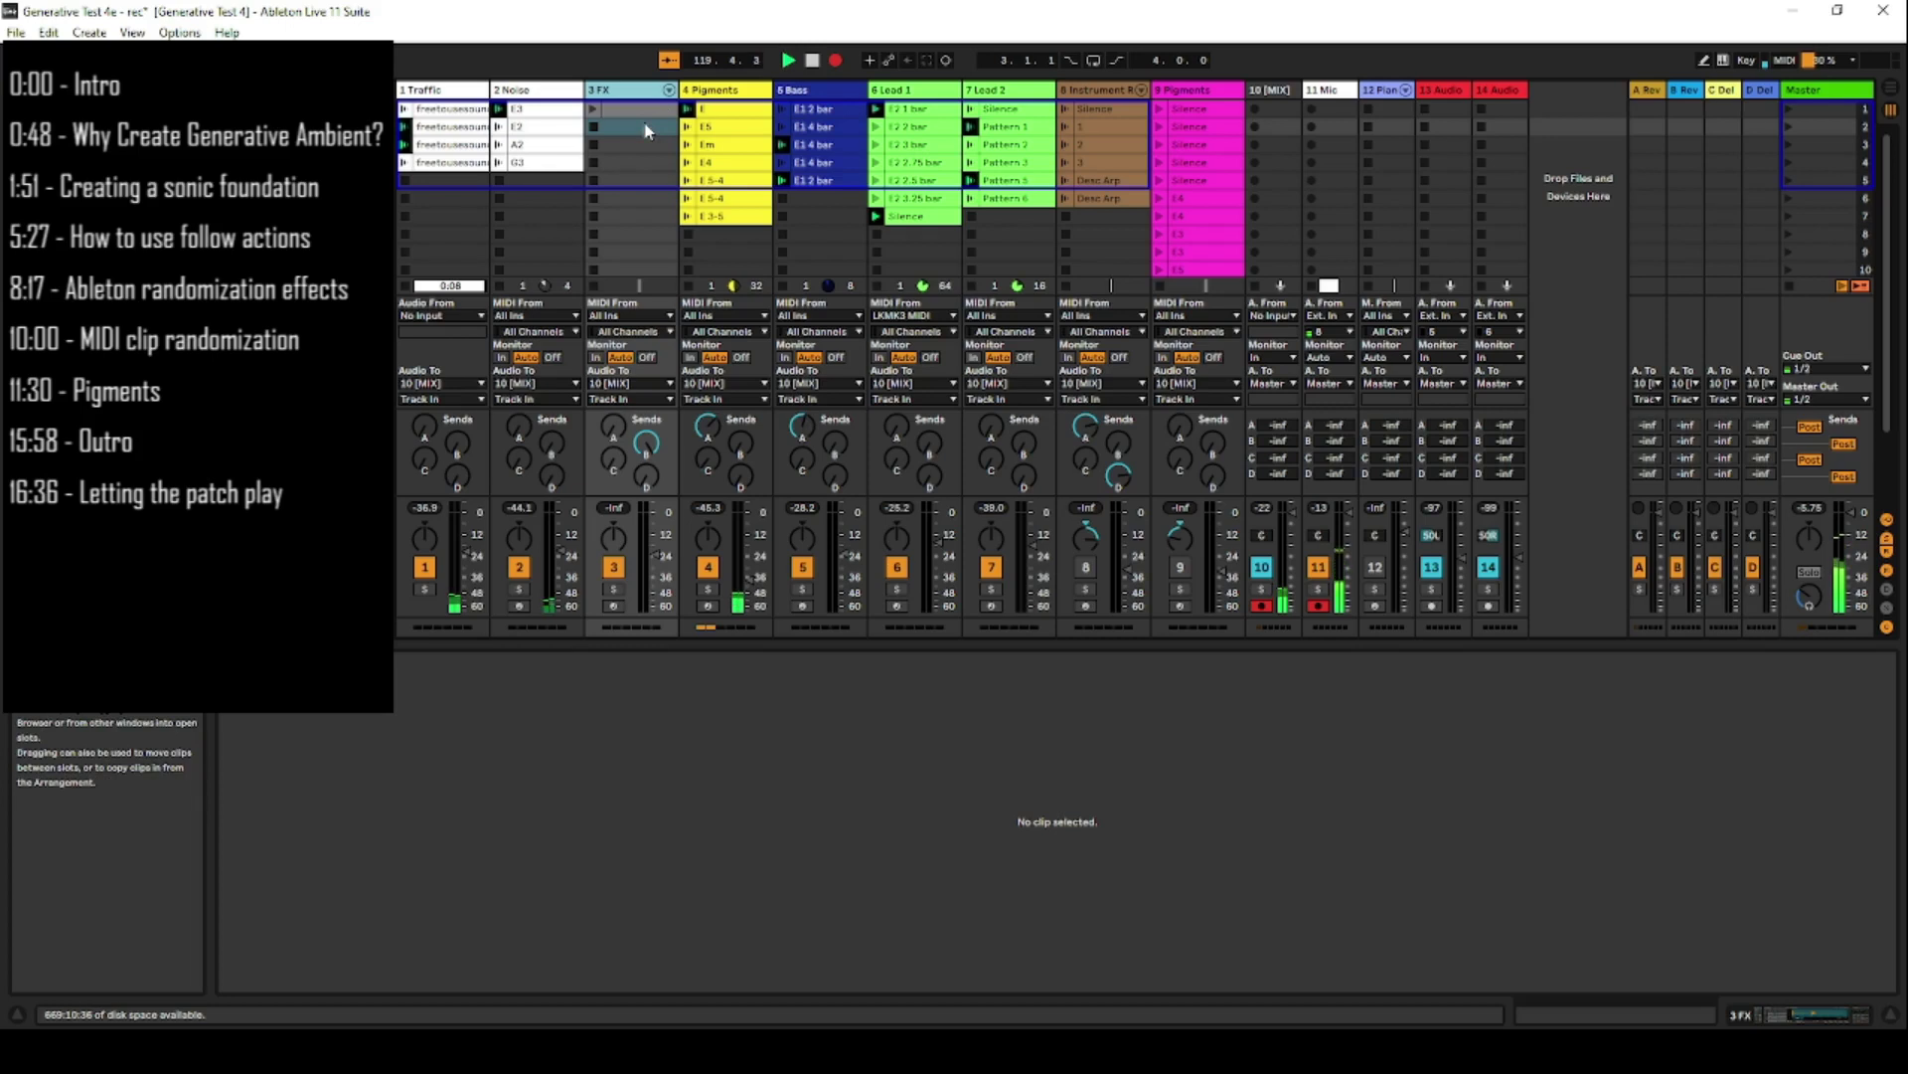
click(1719, 1022)
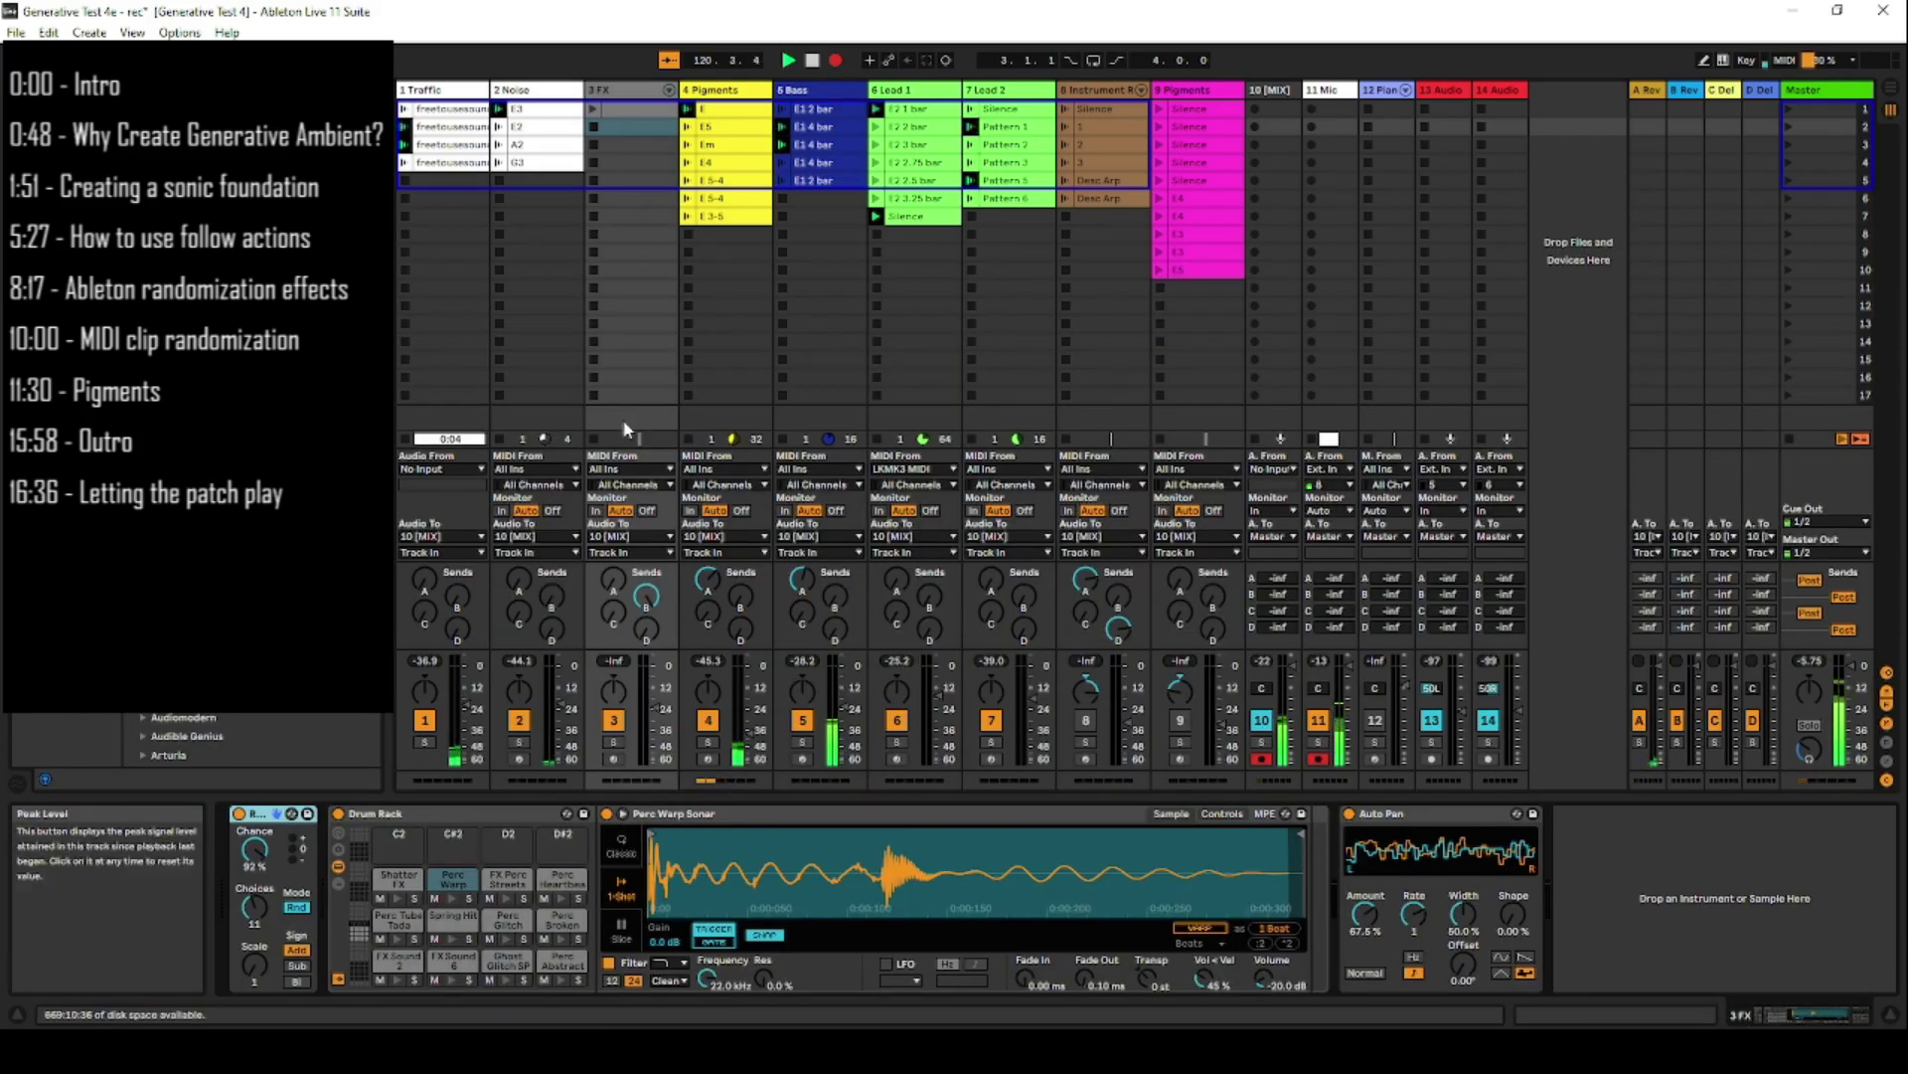
click(593, 110)
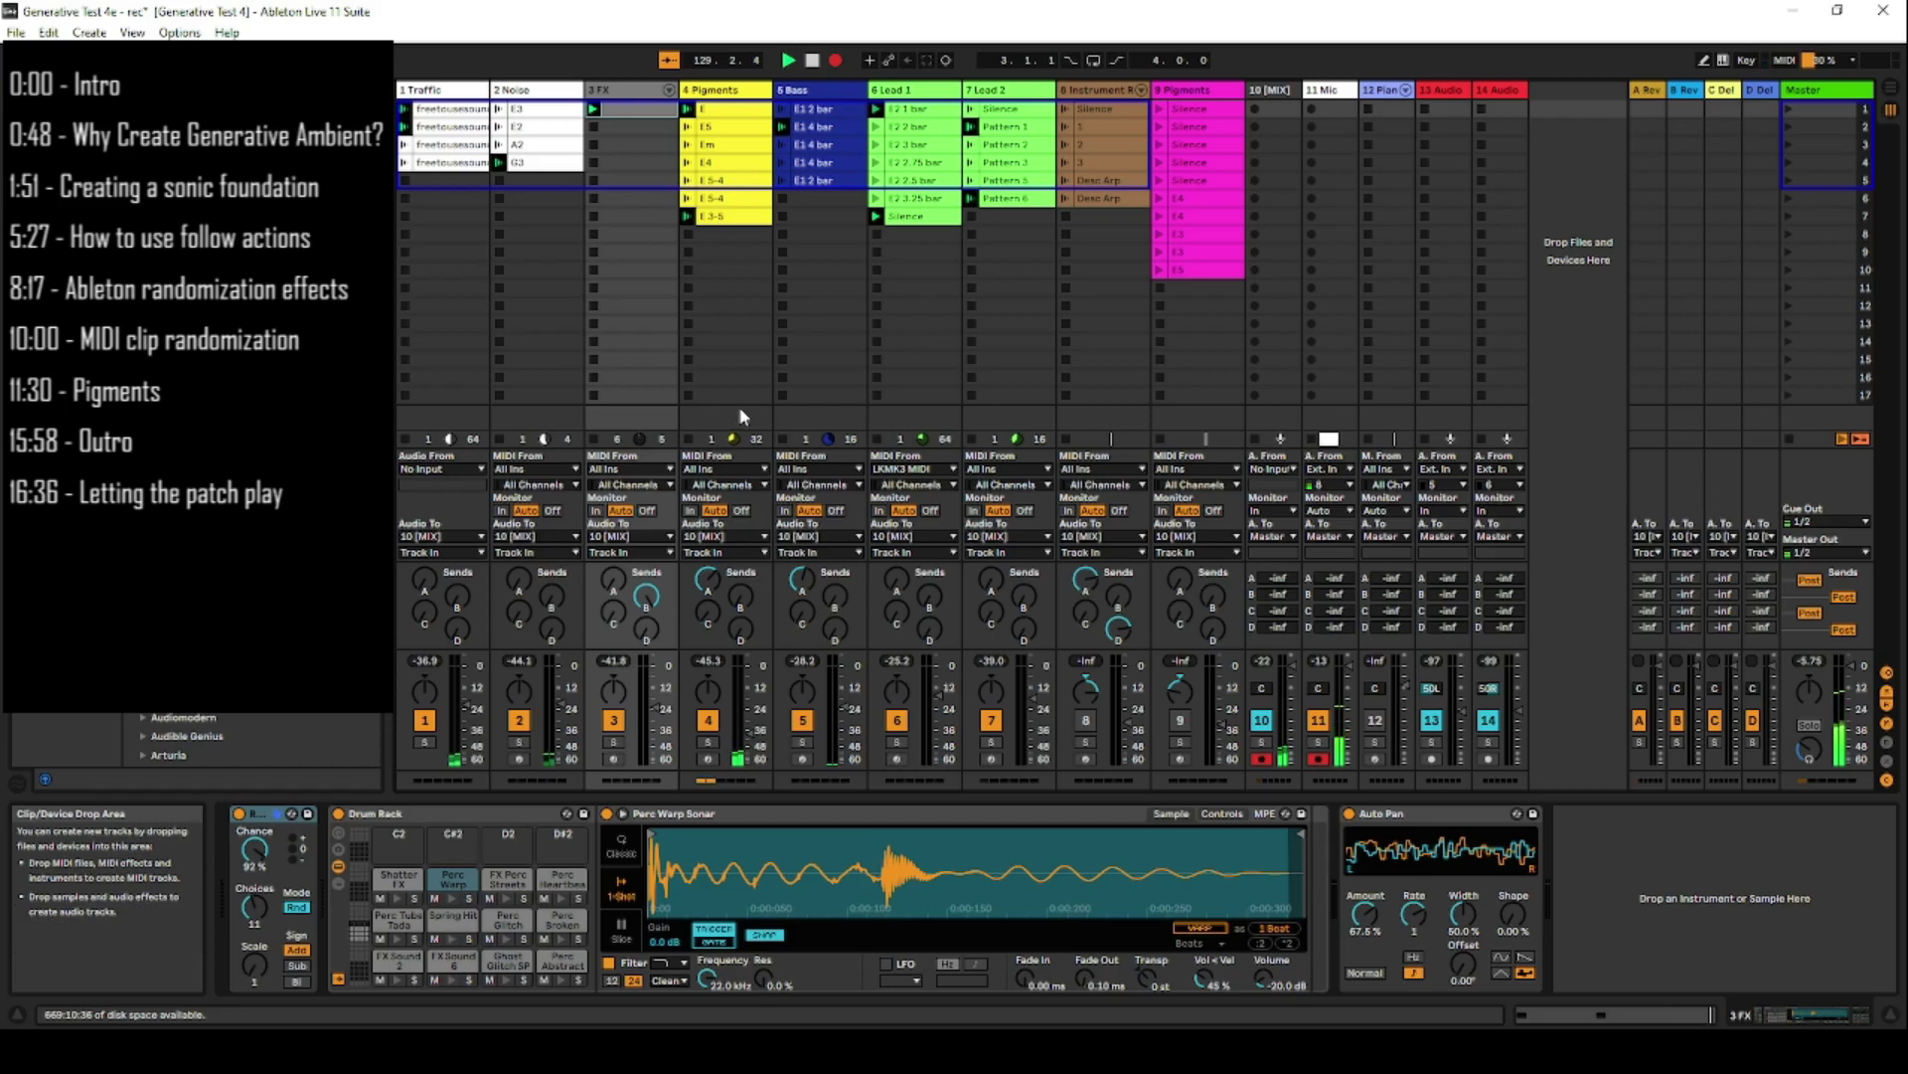
- Inspect the LFO devices and the second LFO's waveform choices on track 4 Pigments, and return to the FX track's devices
click(716, 89)
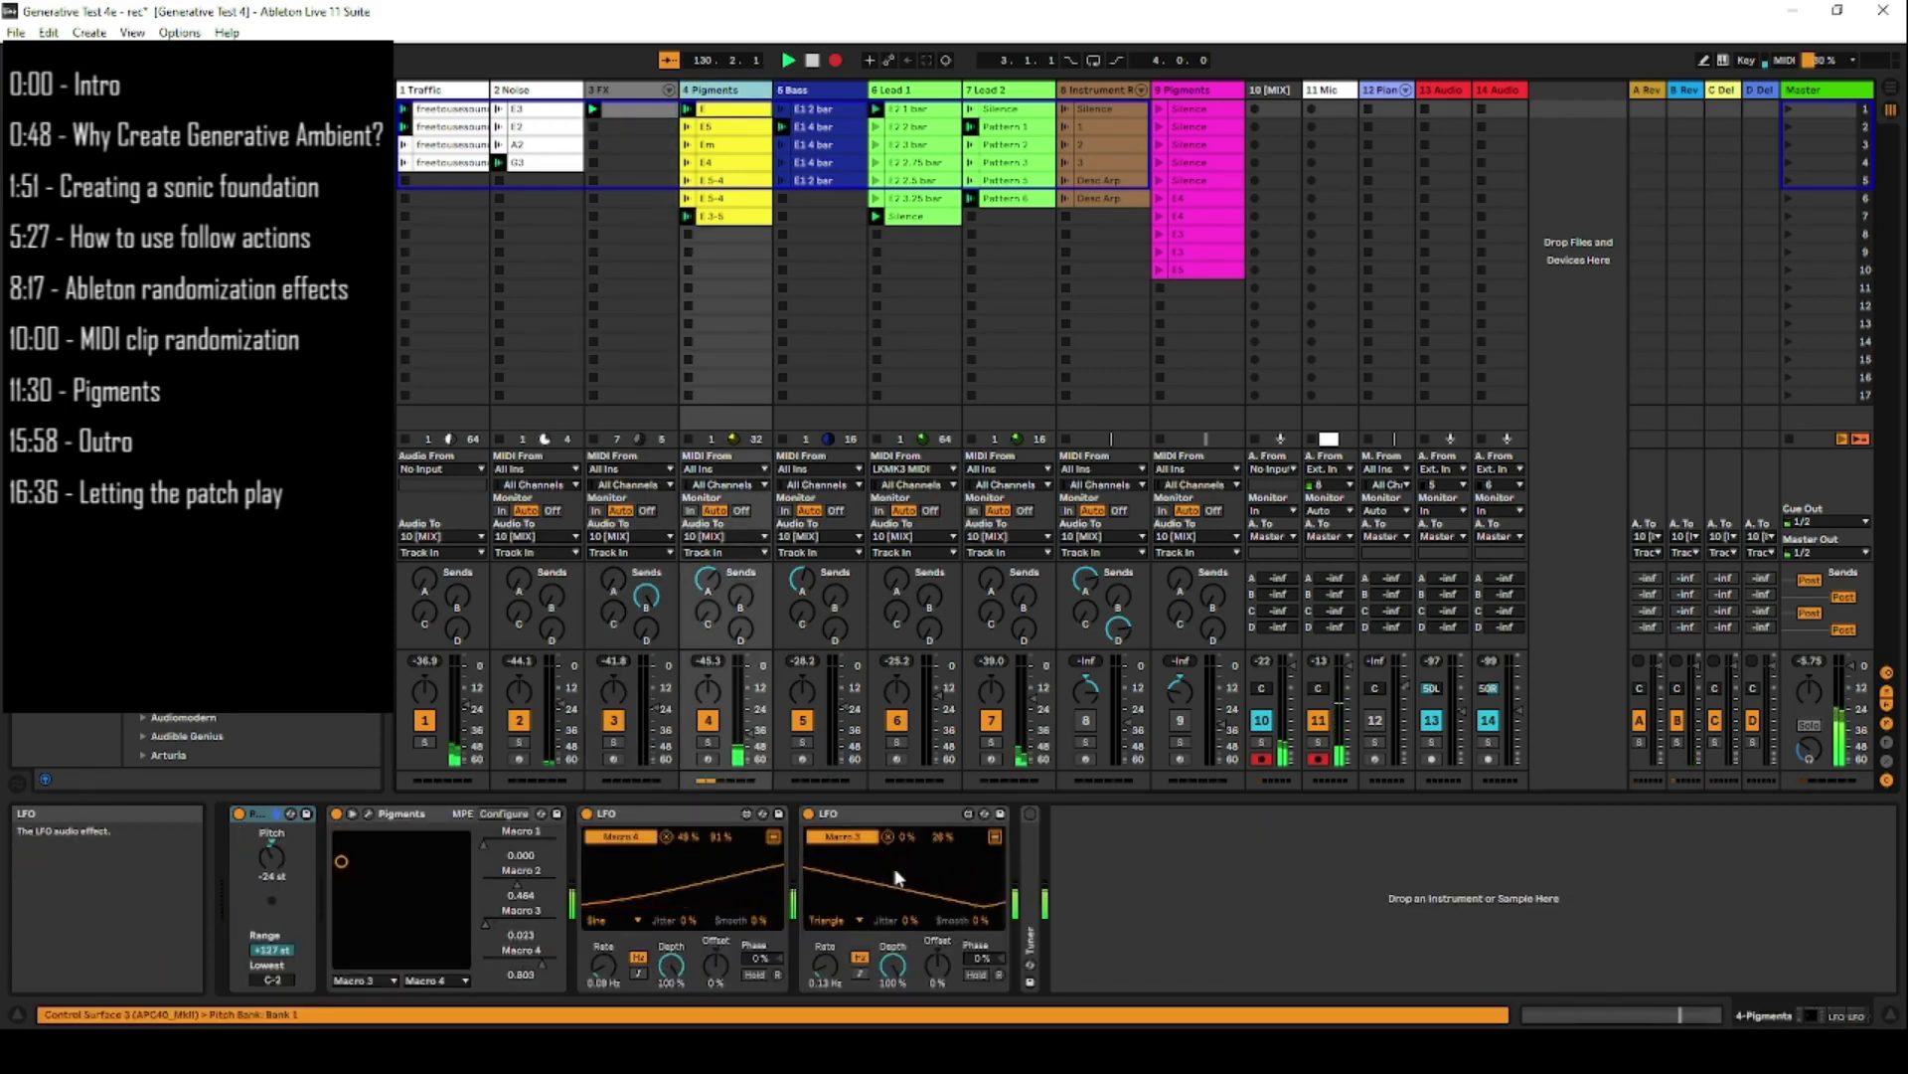
click(859, 923)
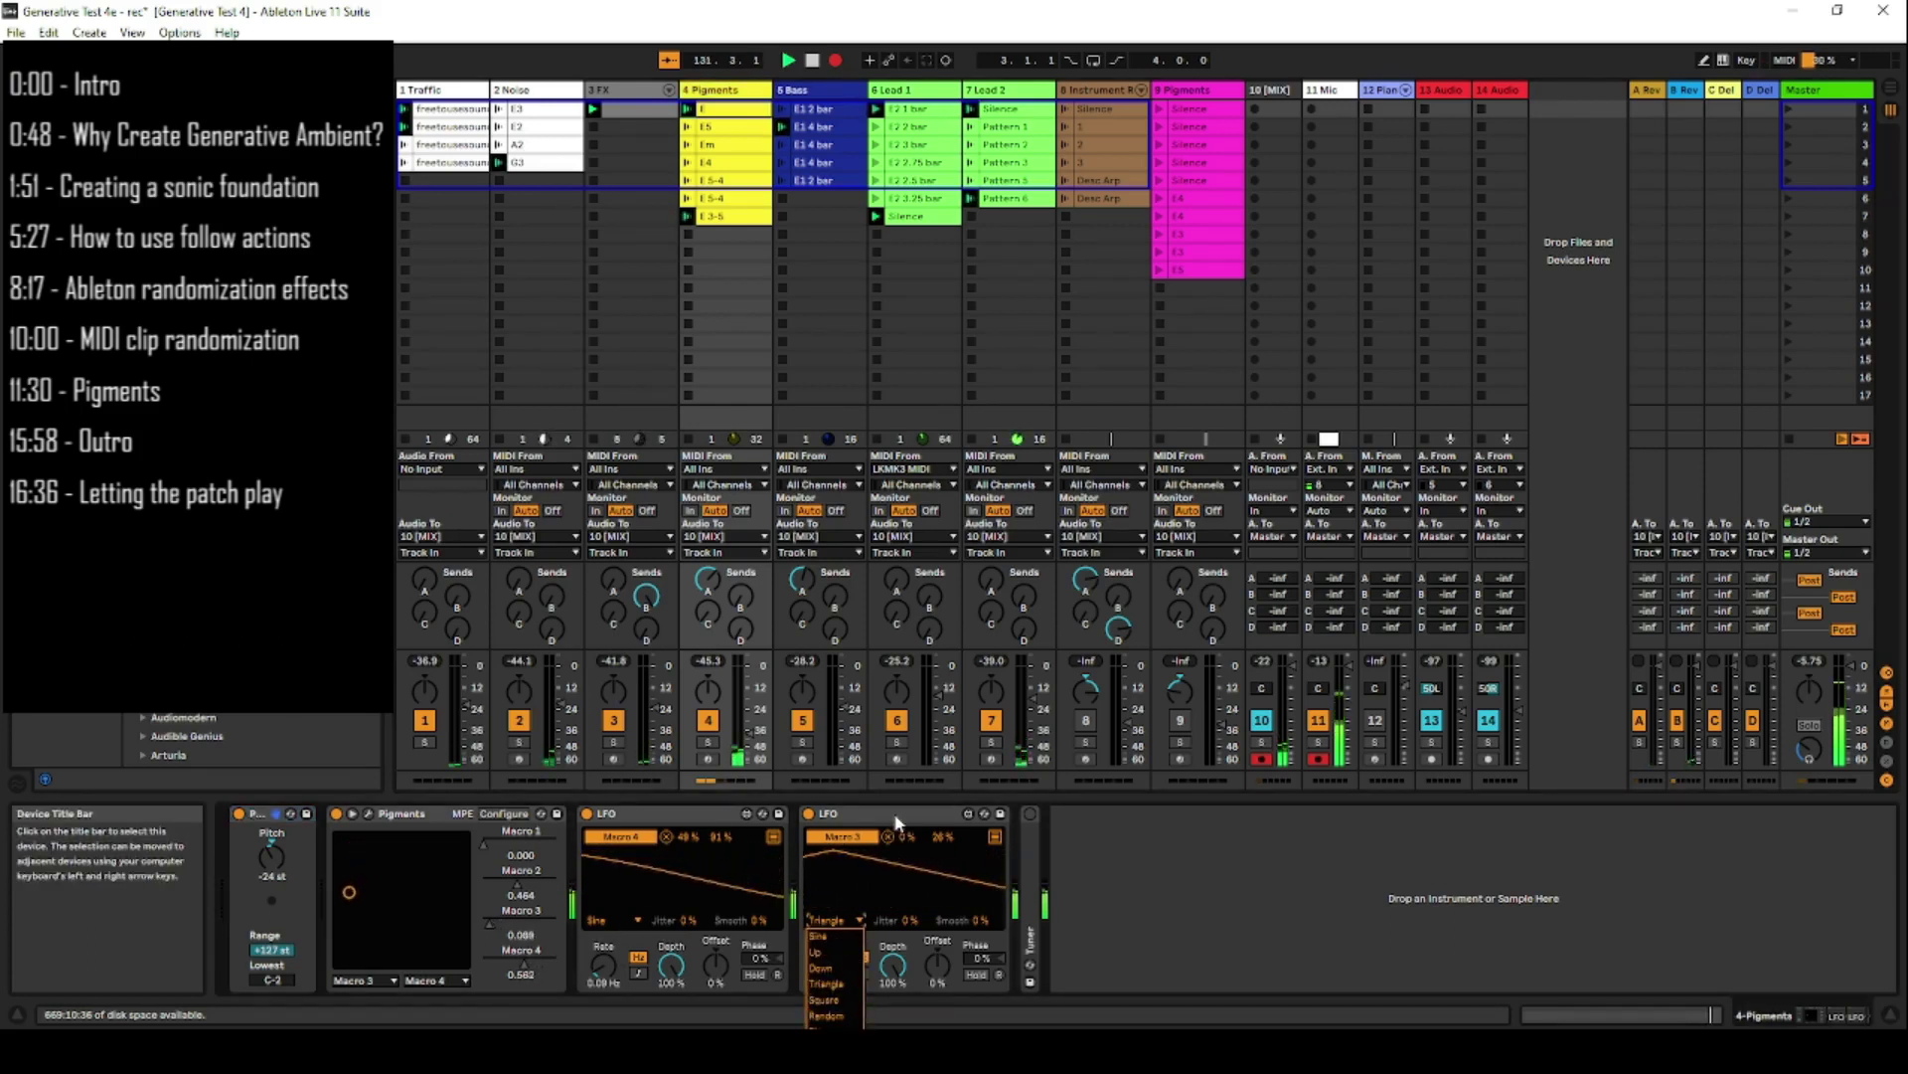
click(655, 211)
click(612, 91)
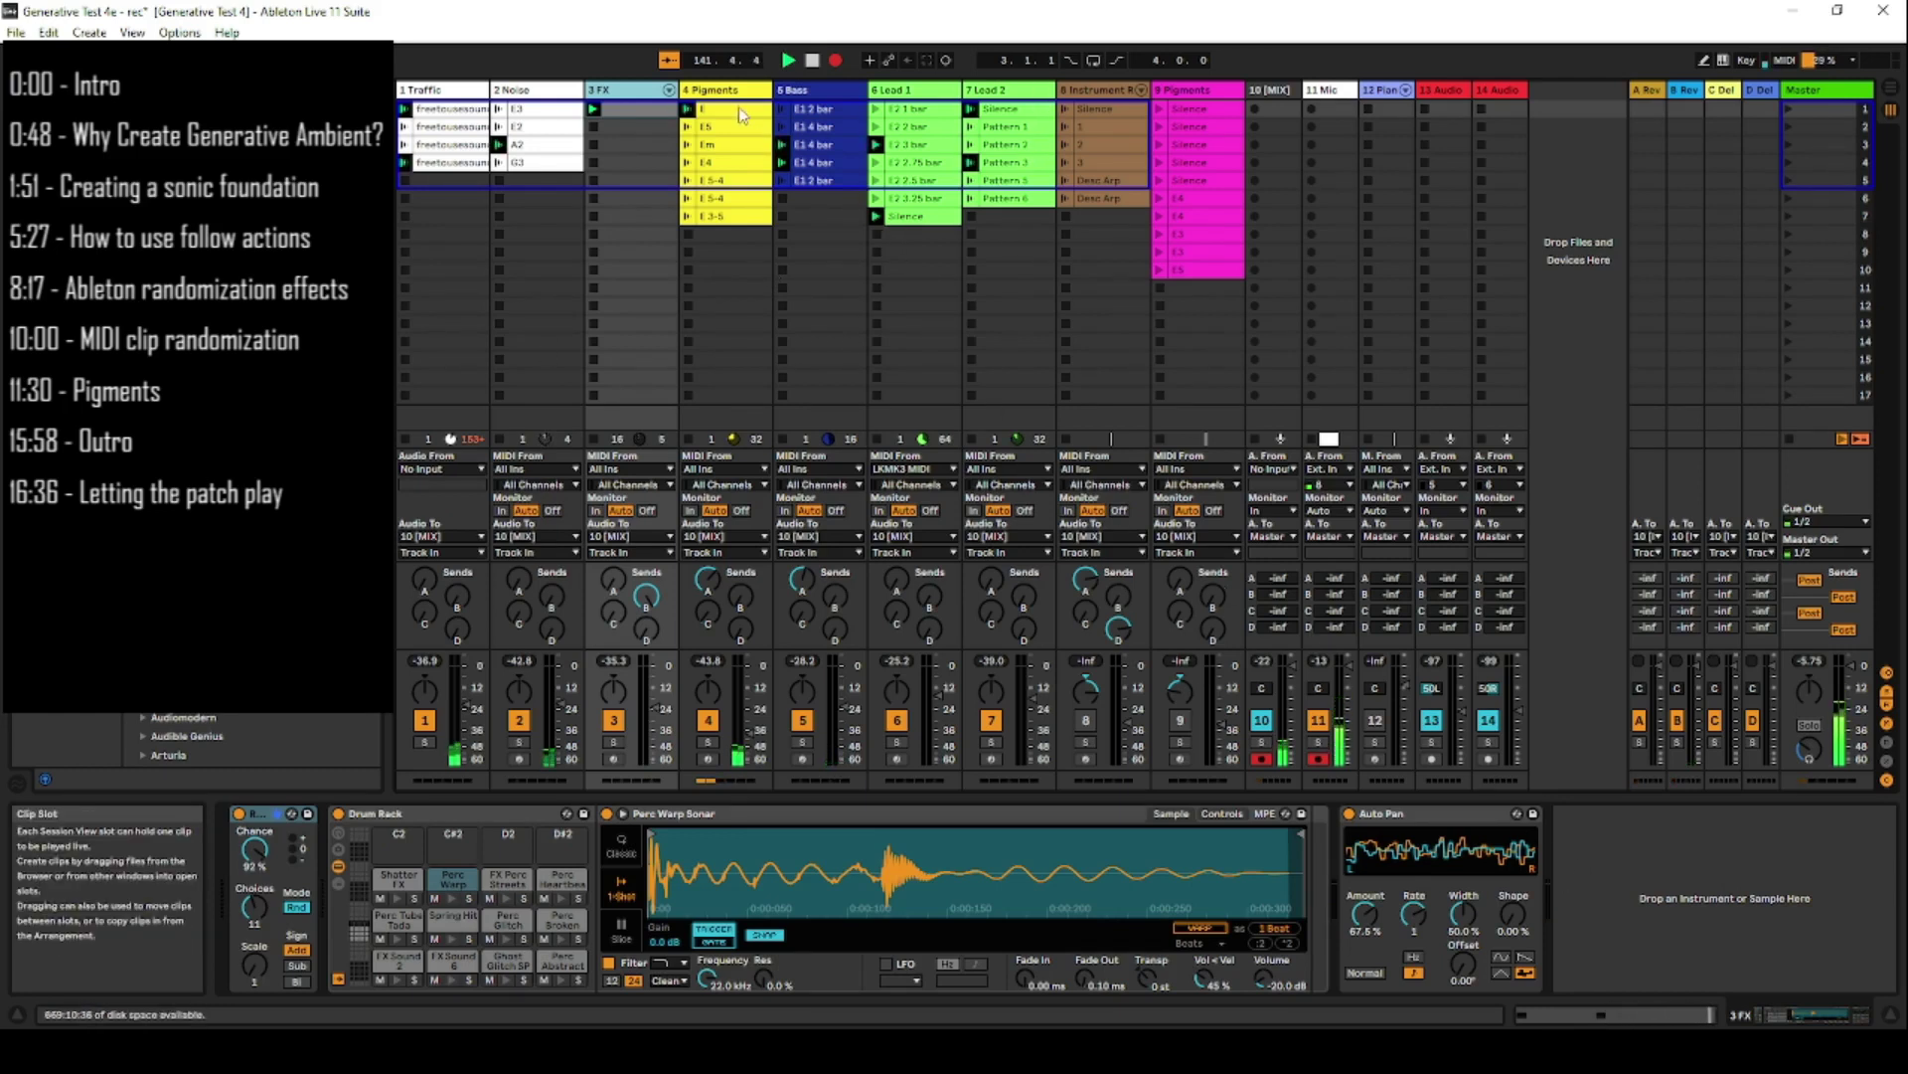
- Open the Silence clip of the Instrument Rack track in the note editor and enlarge the clip view
click(1093, 107)
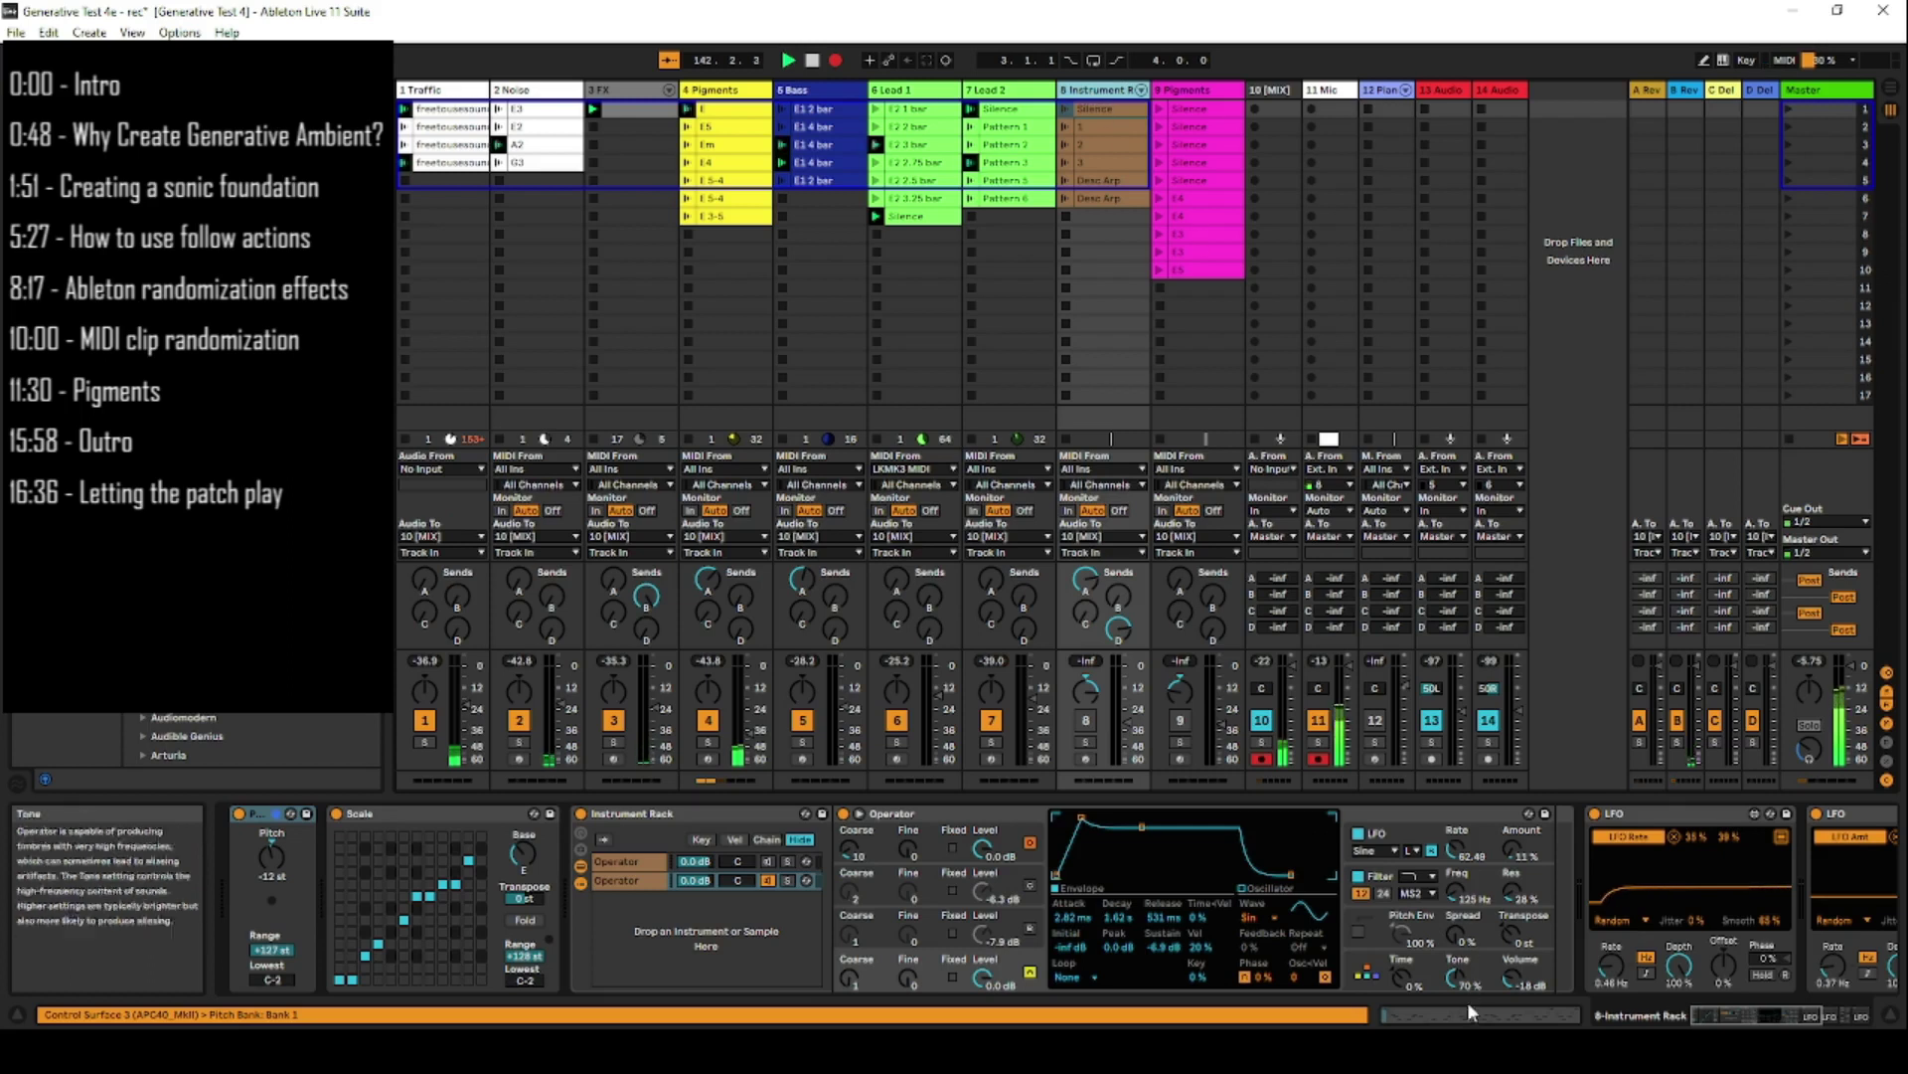
key(shift+Tab)
drag(1150, 647, 1150, 542)
drag(761, 919, 766, 871)
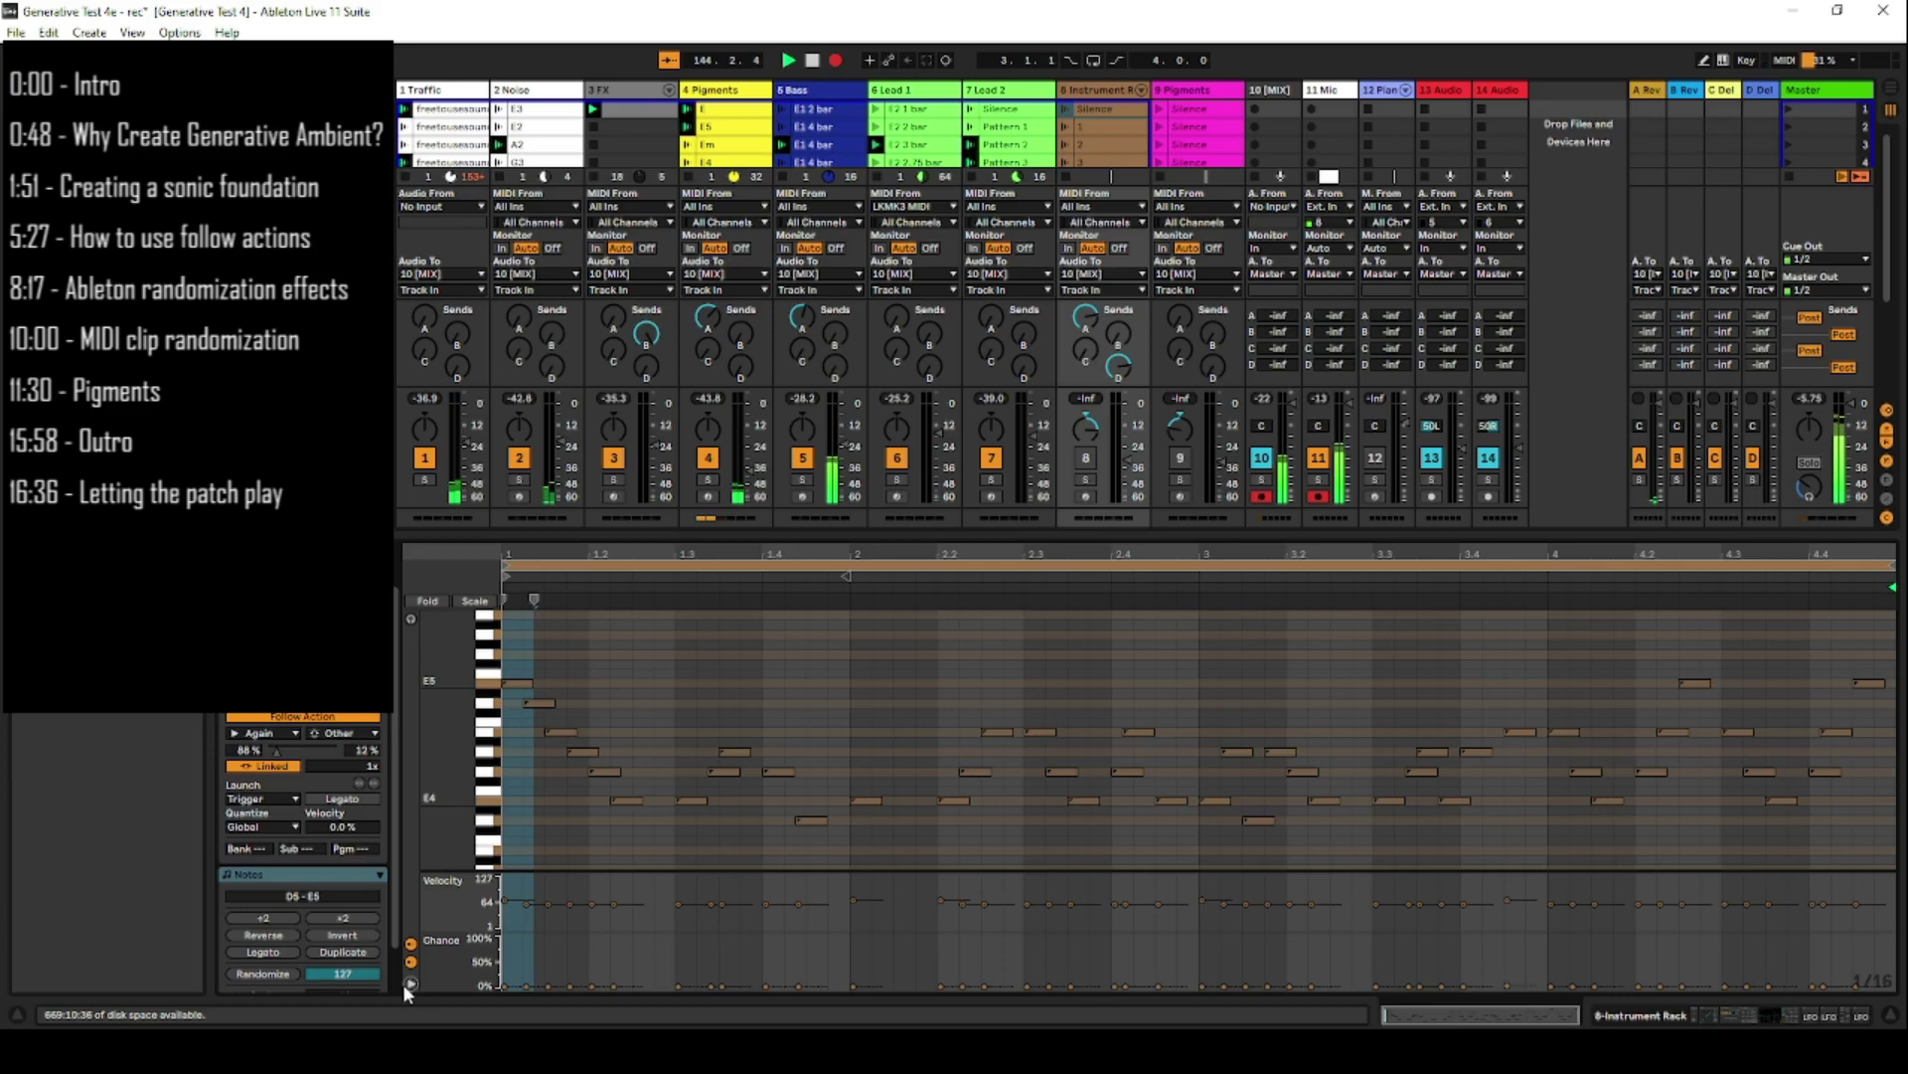
- Examine the velocity and chance values of individual notes in the Silence clip and in clip 1 of the Instrument Rack track
click(535, 908)
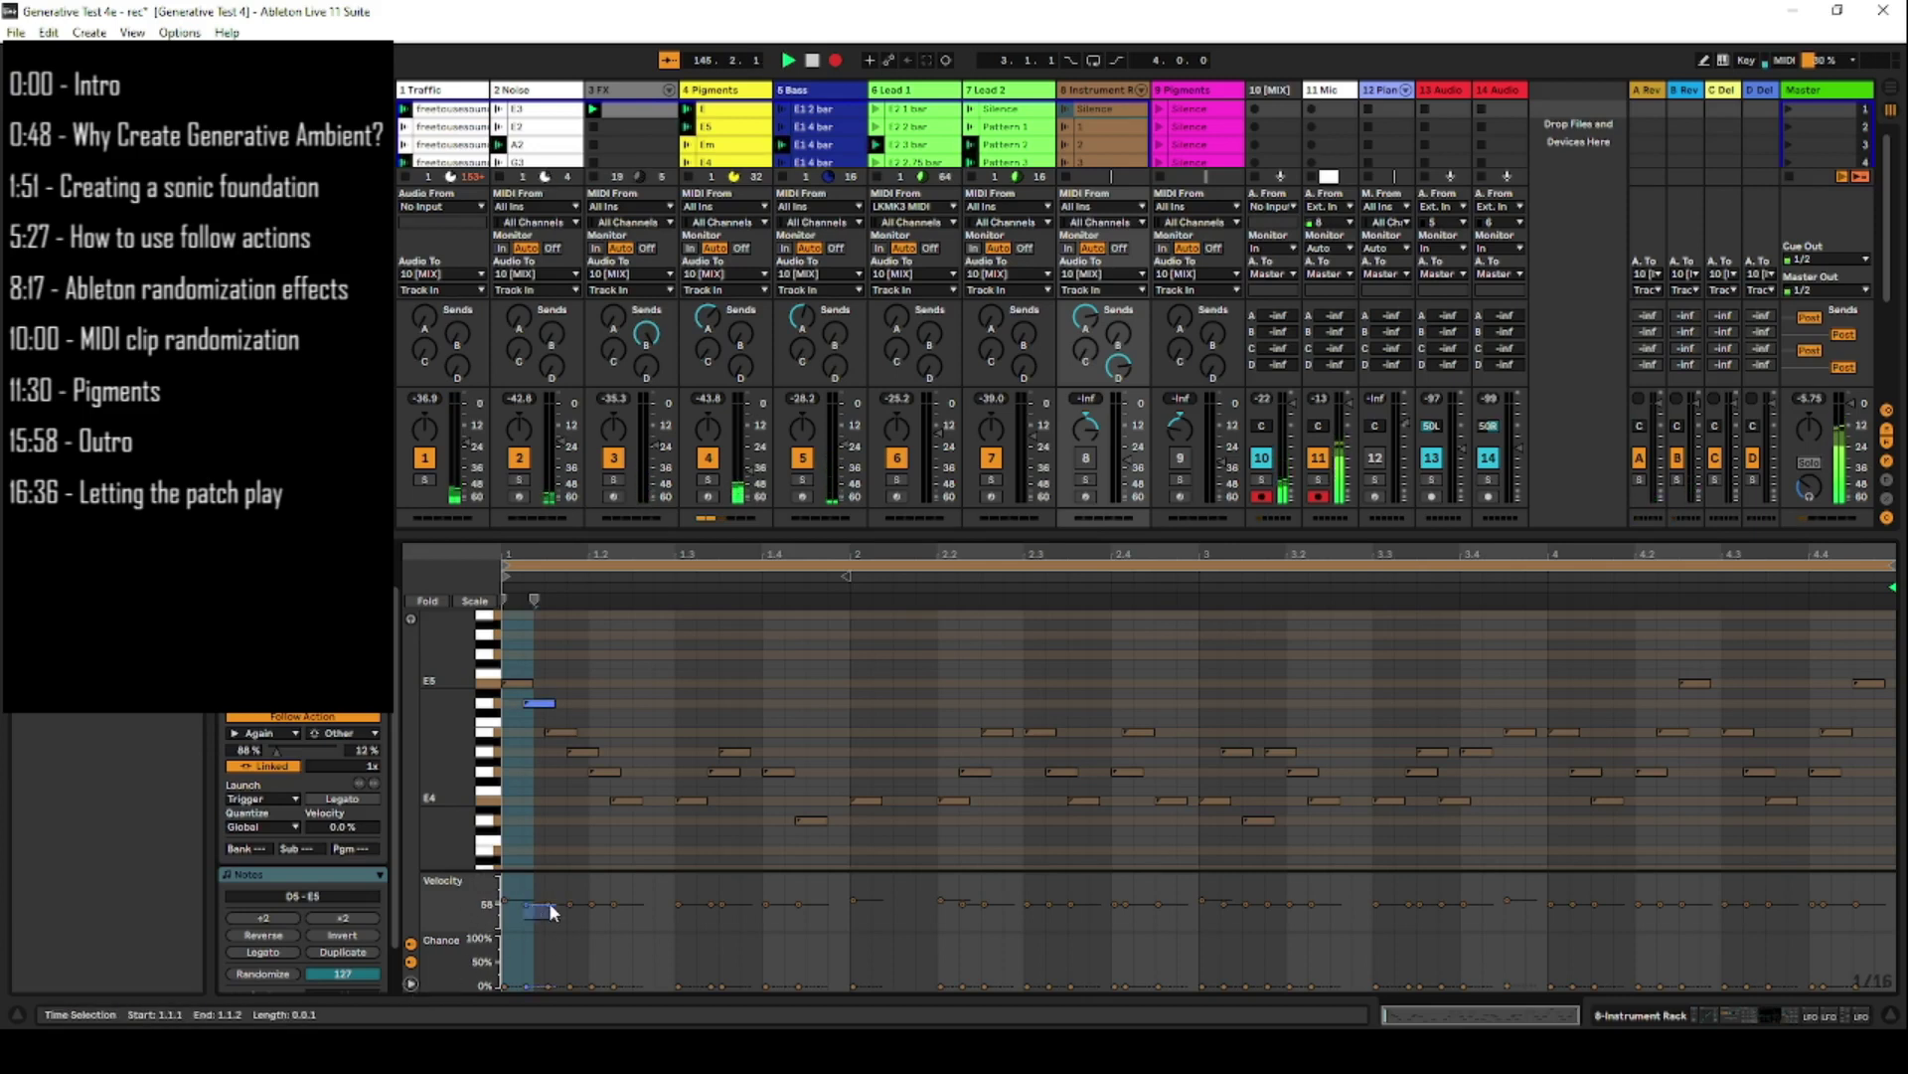
click(538, 986)
click(801, 984)
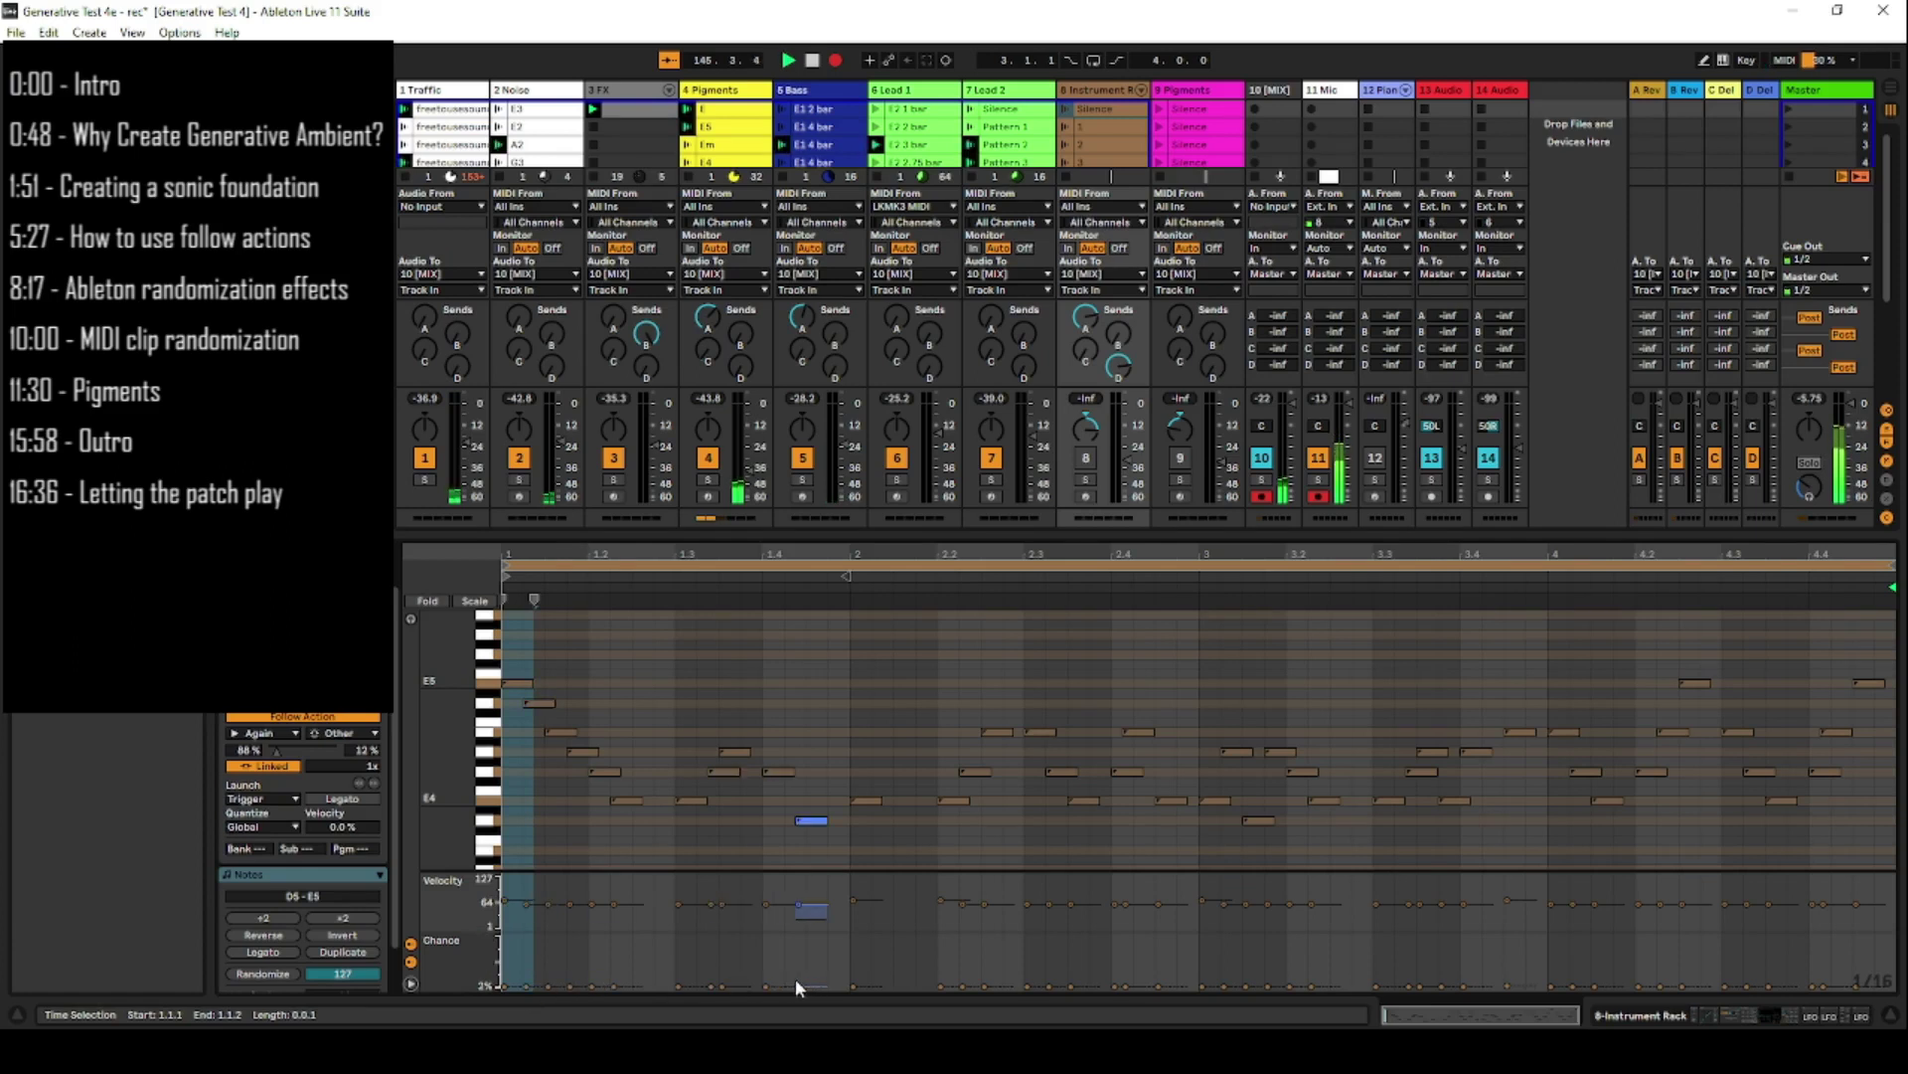
click(572, 986)
click(527, 986)
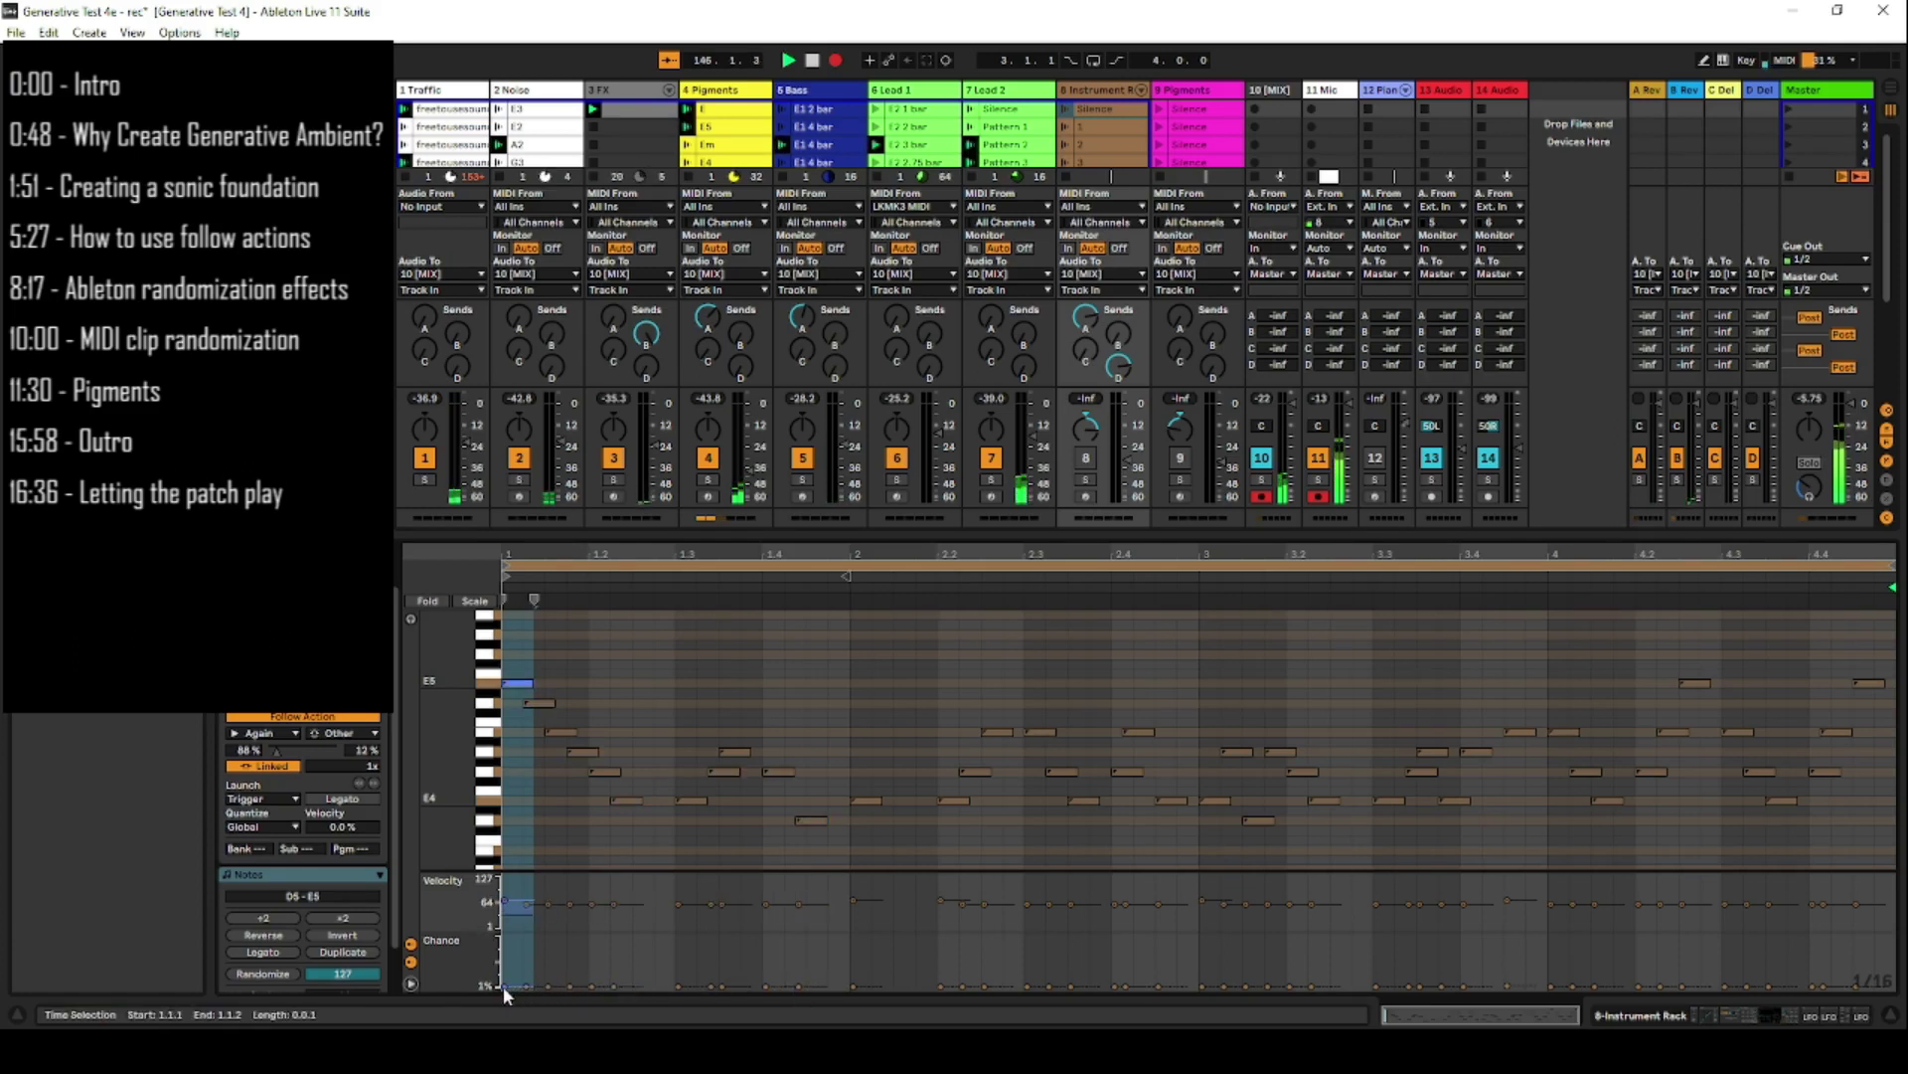
click(503, 986)
click(1125, 132)
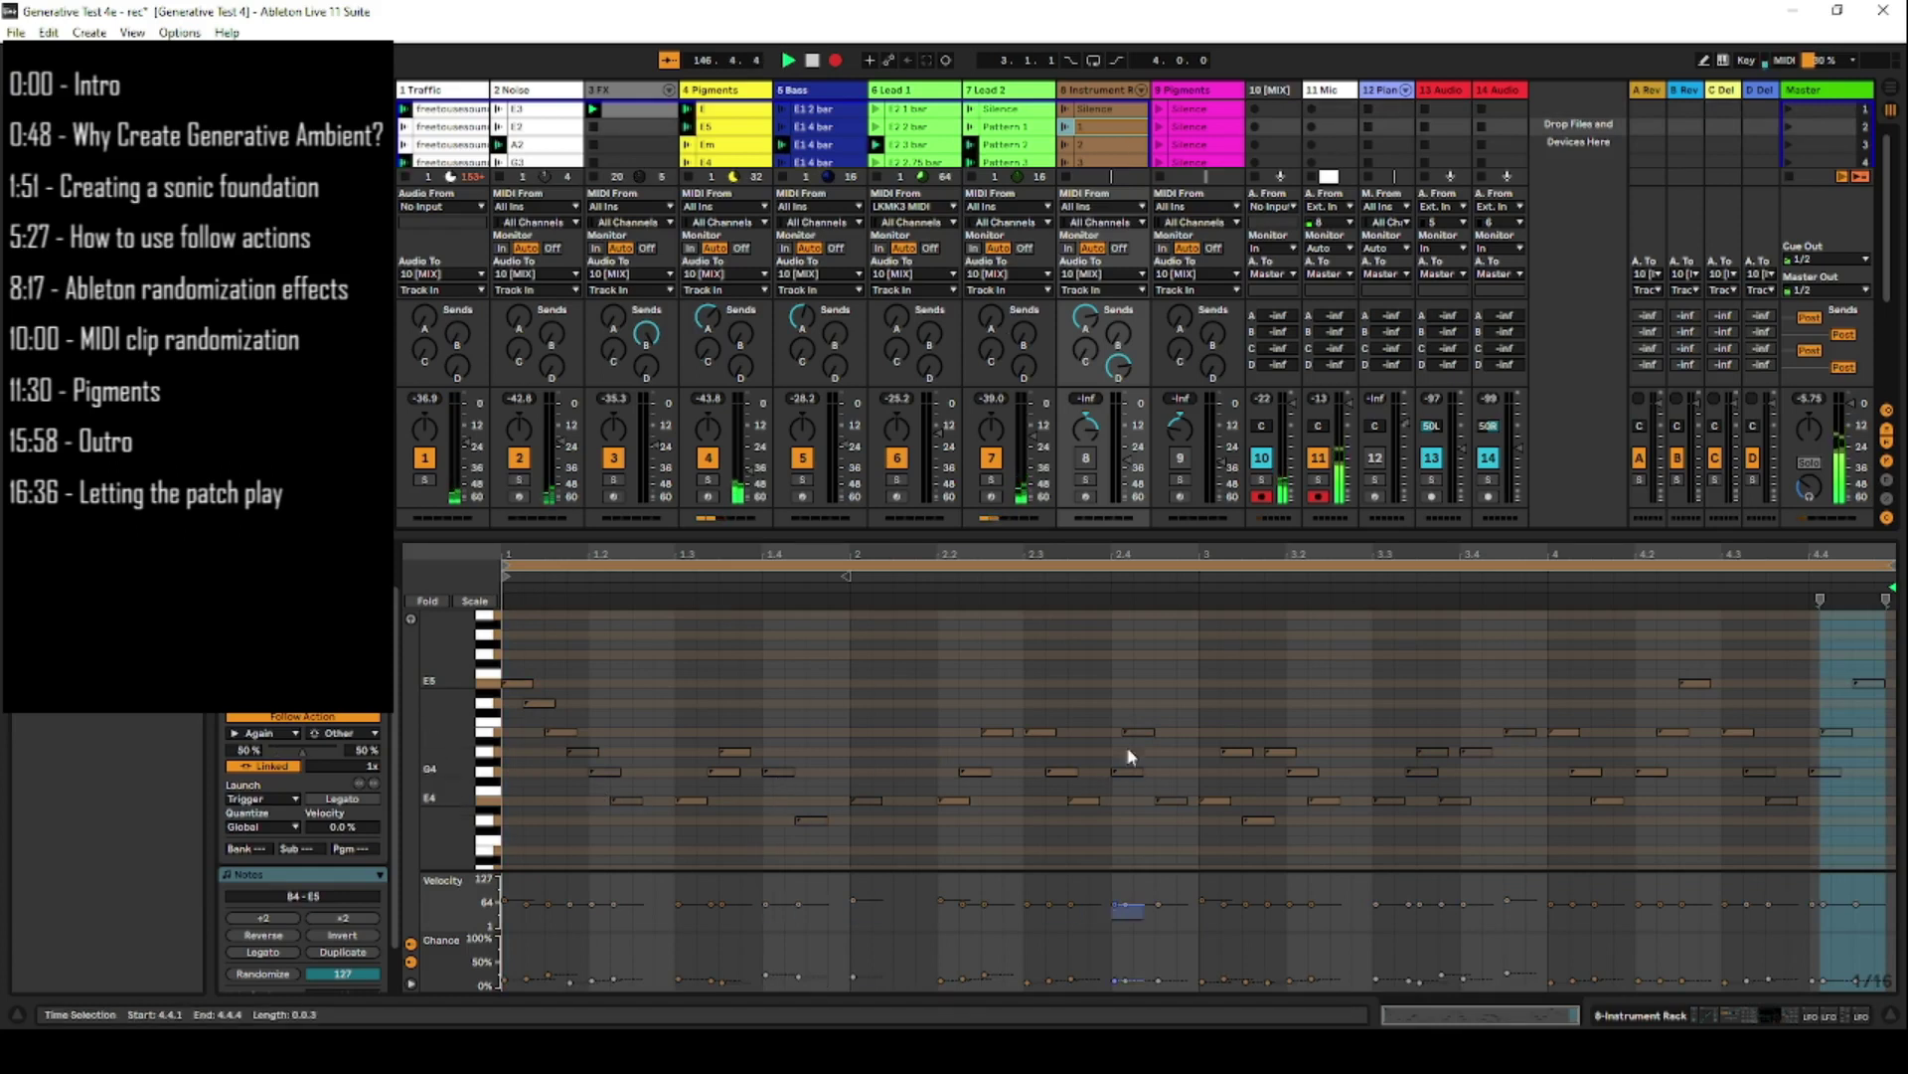
click(801, 982)
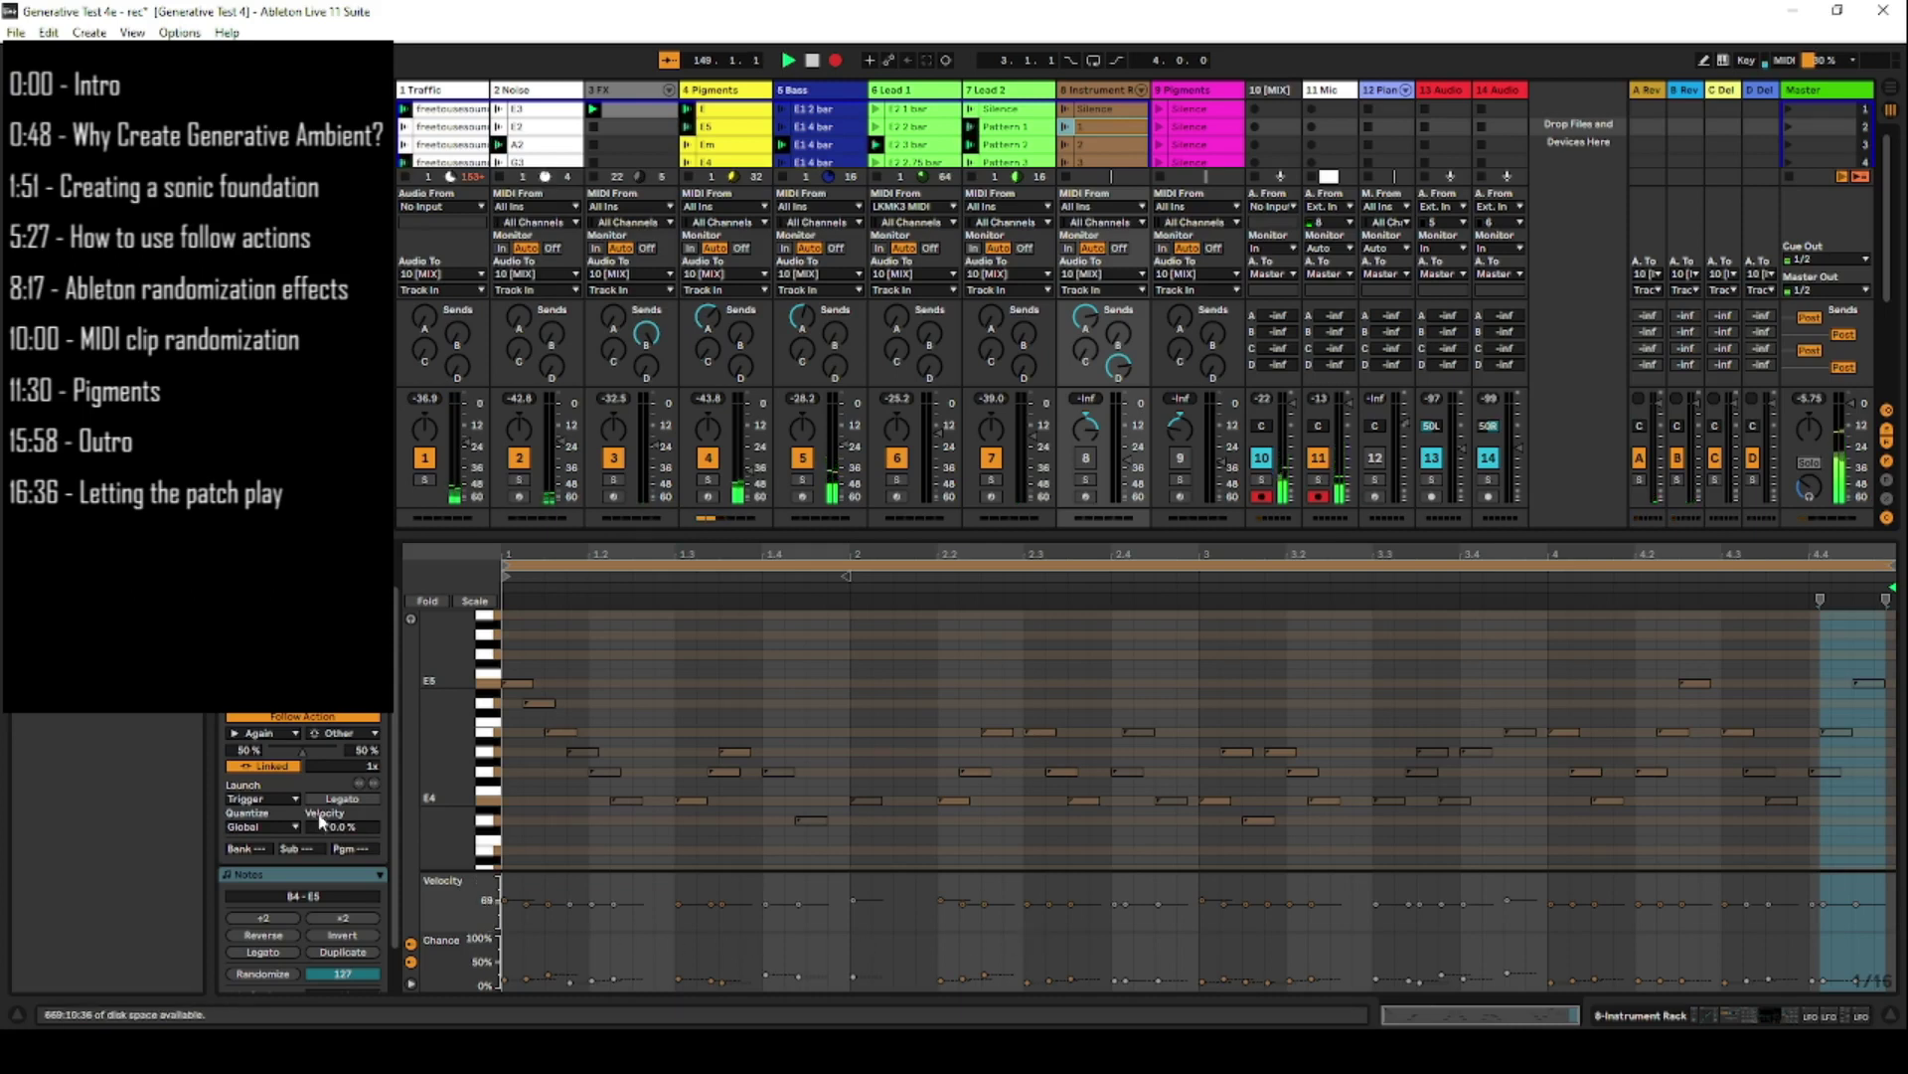
- Set the velocity range of the E4 note at 1.2.2 in clip 1 to -44 and shrink the clip view
scroll(333, 817, down, 2)
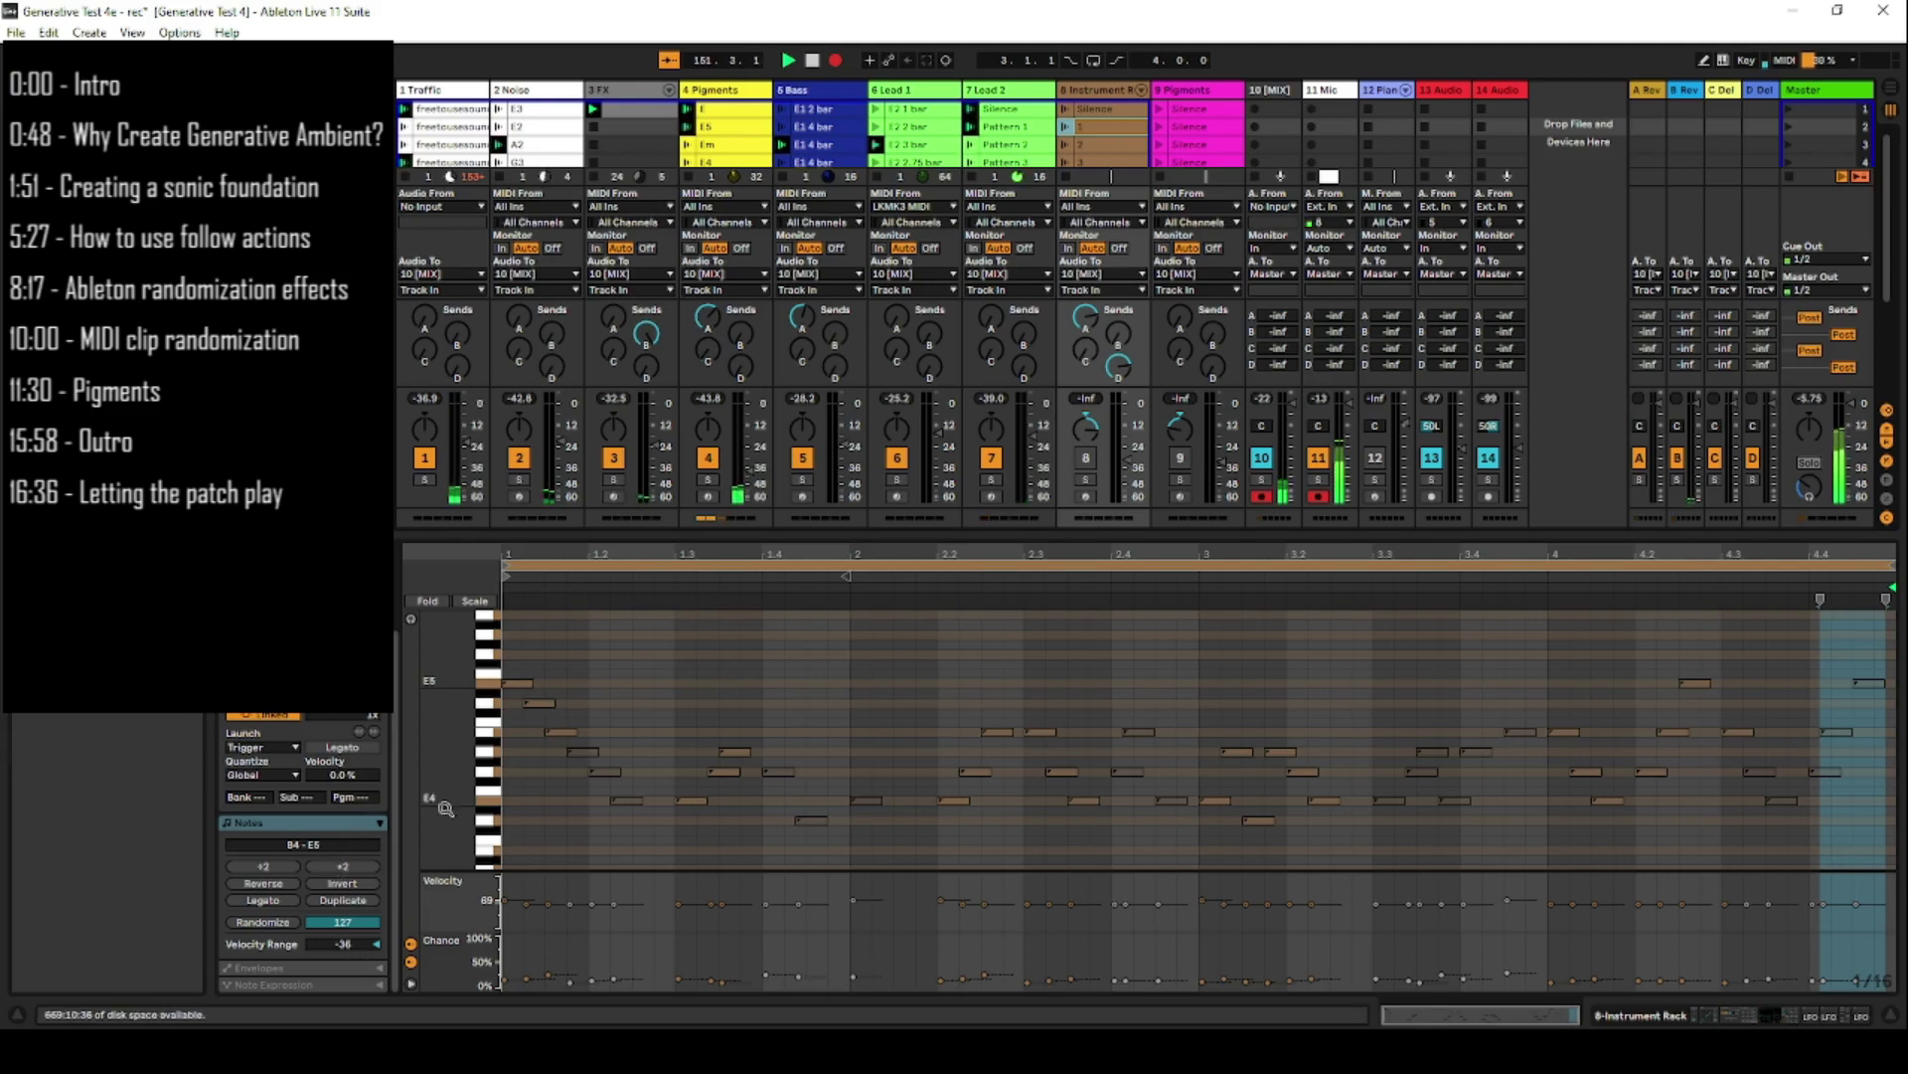
click(630, 799)
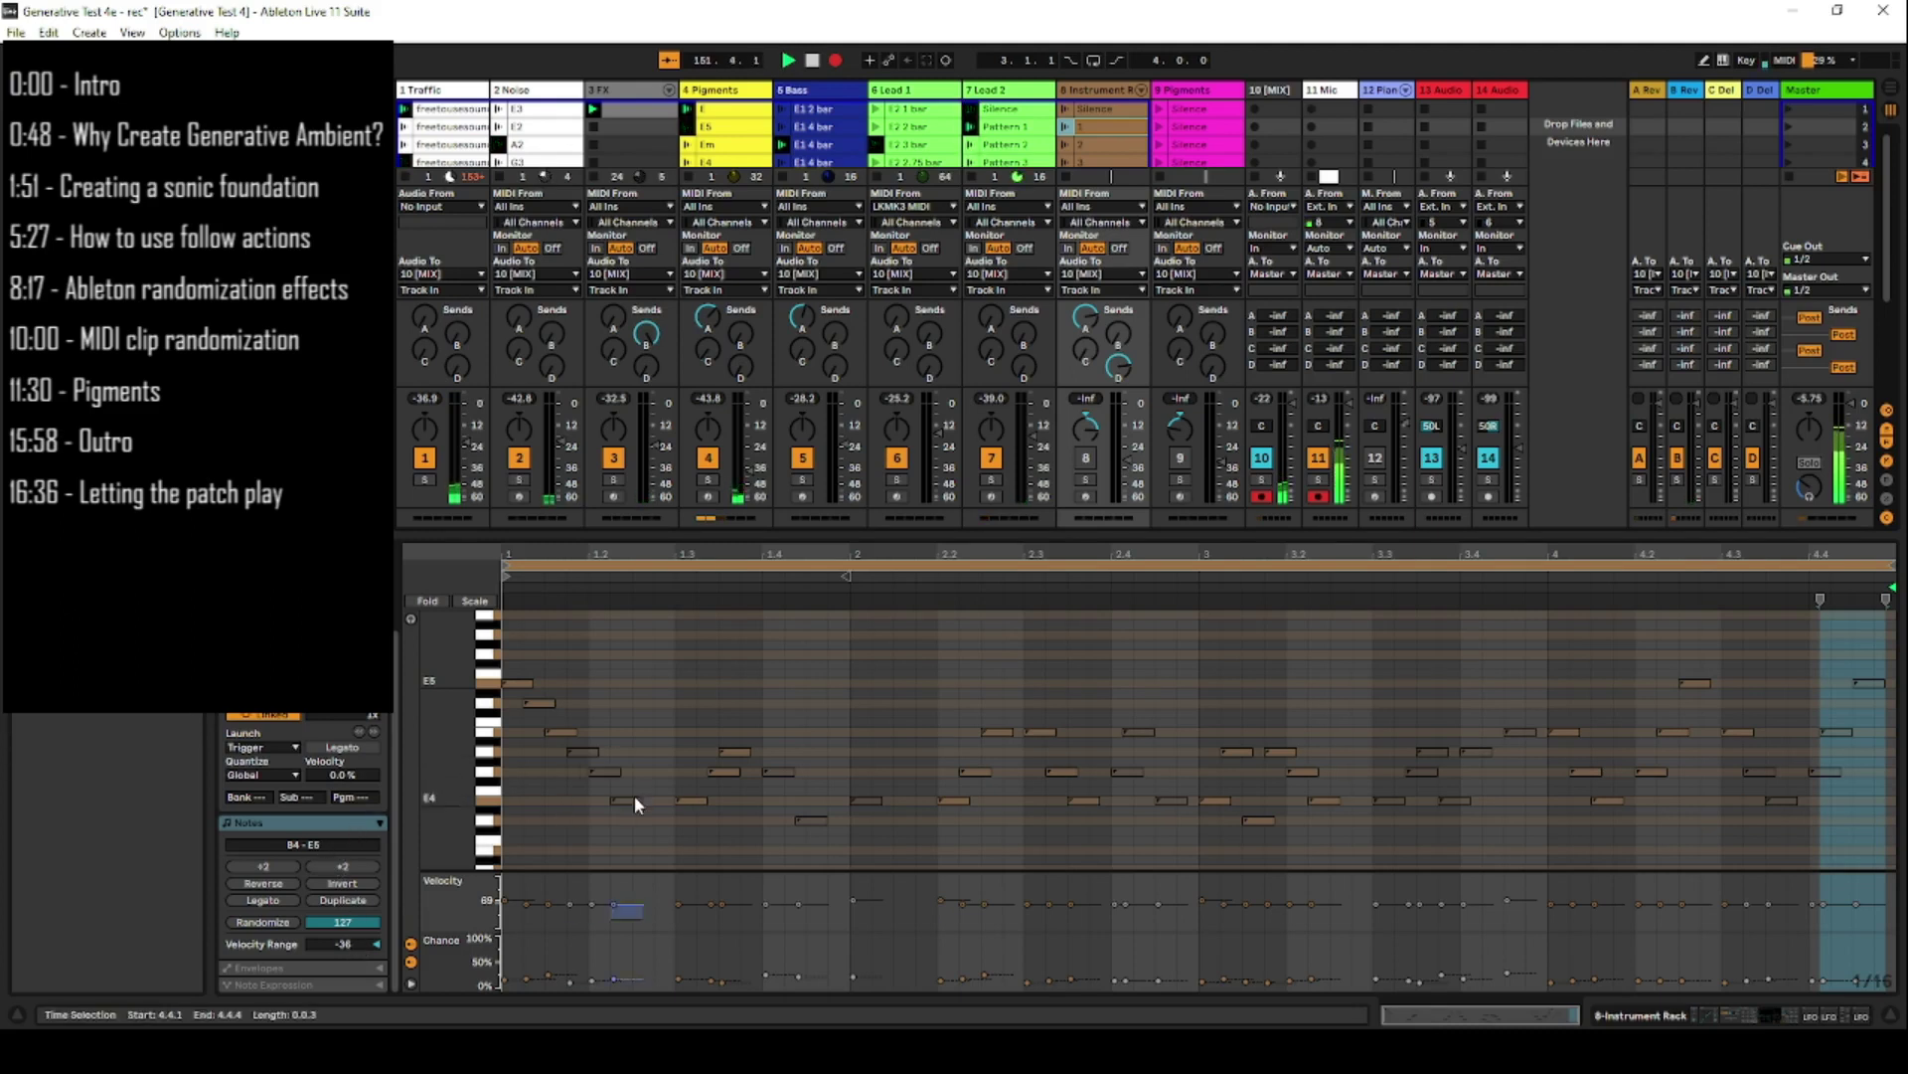
click(580, 904)
drag(343, 943, 343, 953)
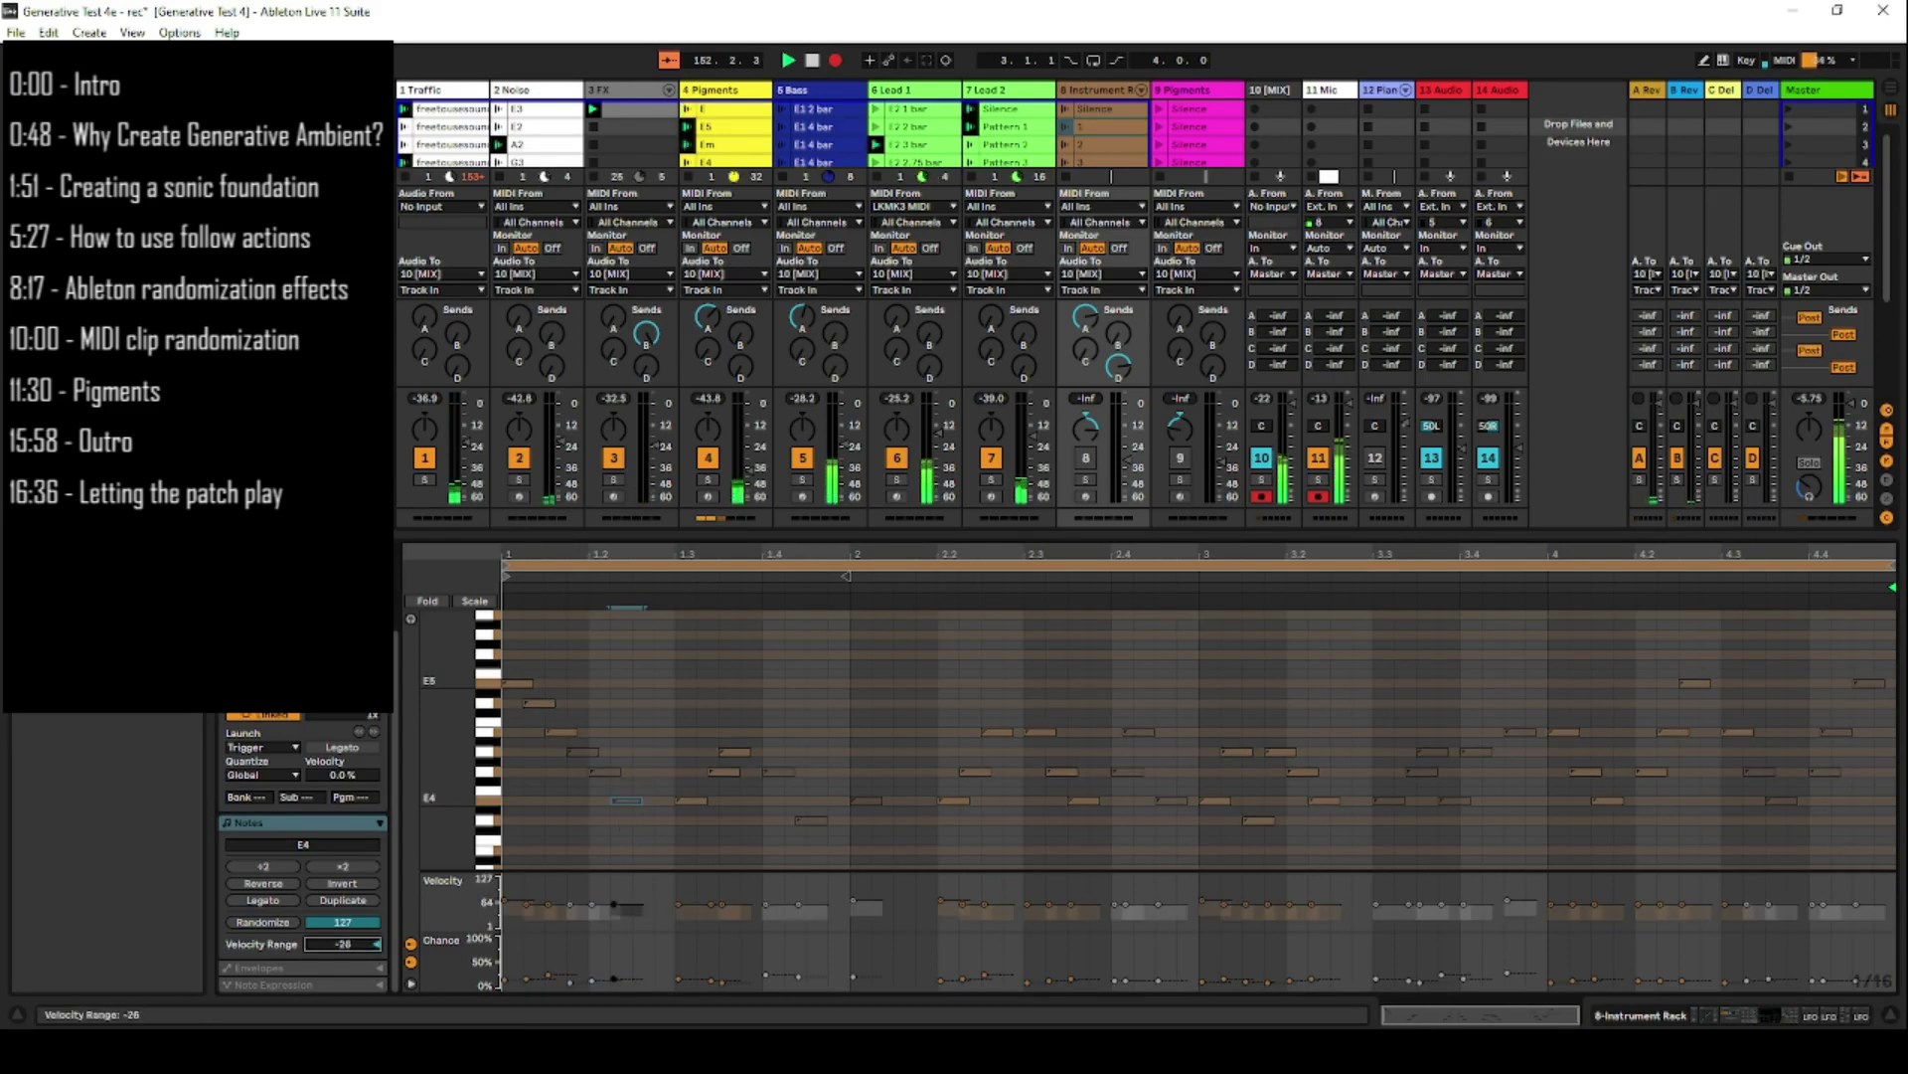
drag(343, 943, 343, 941)
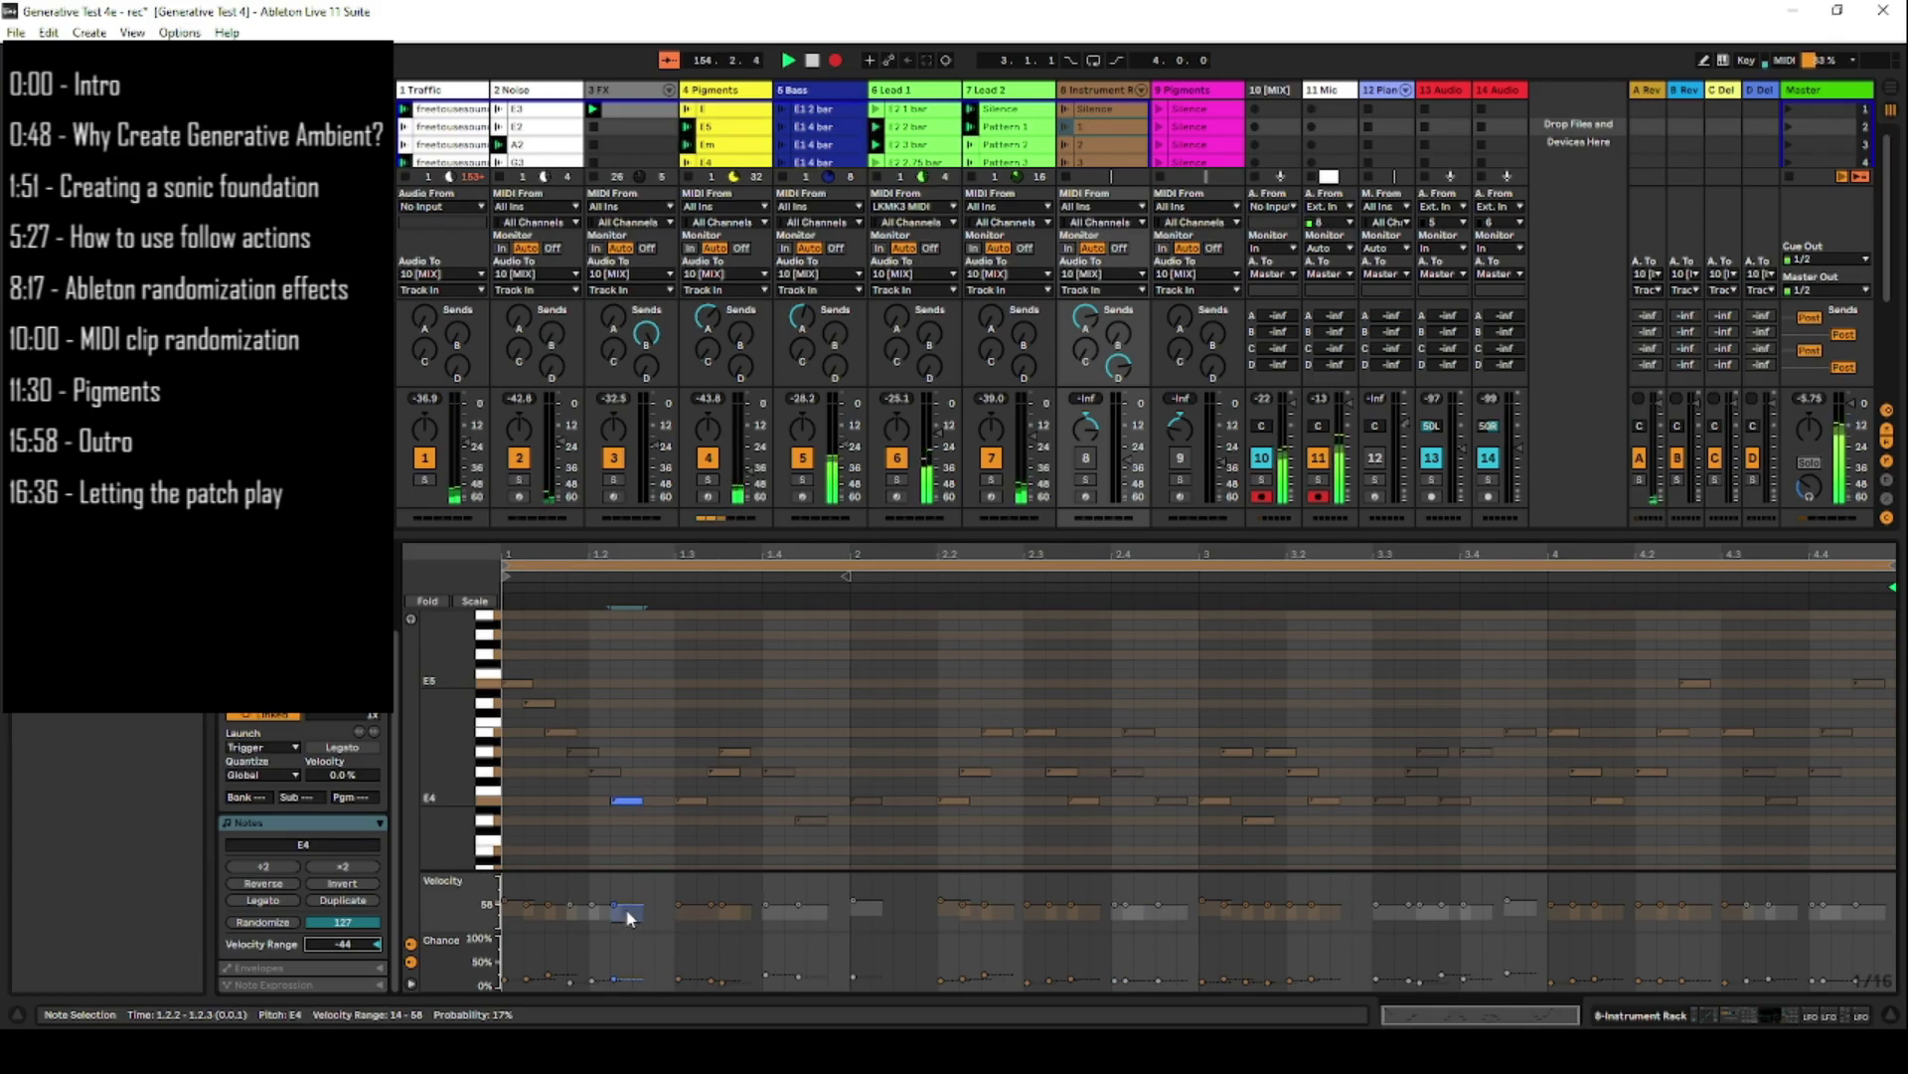
click(776, 522)
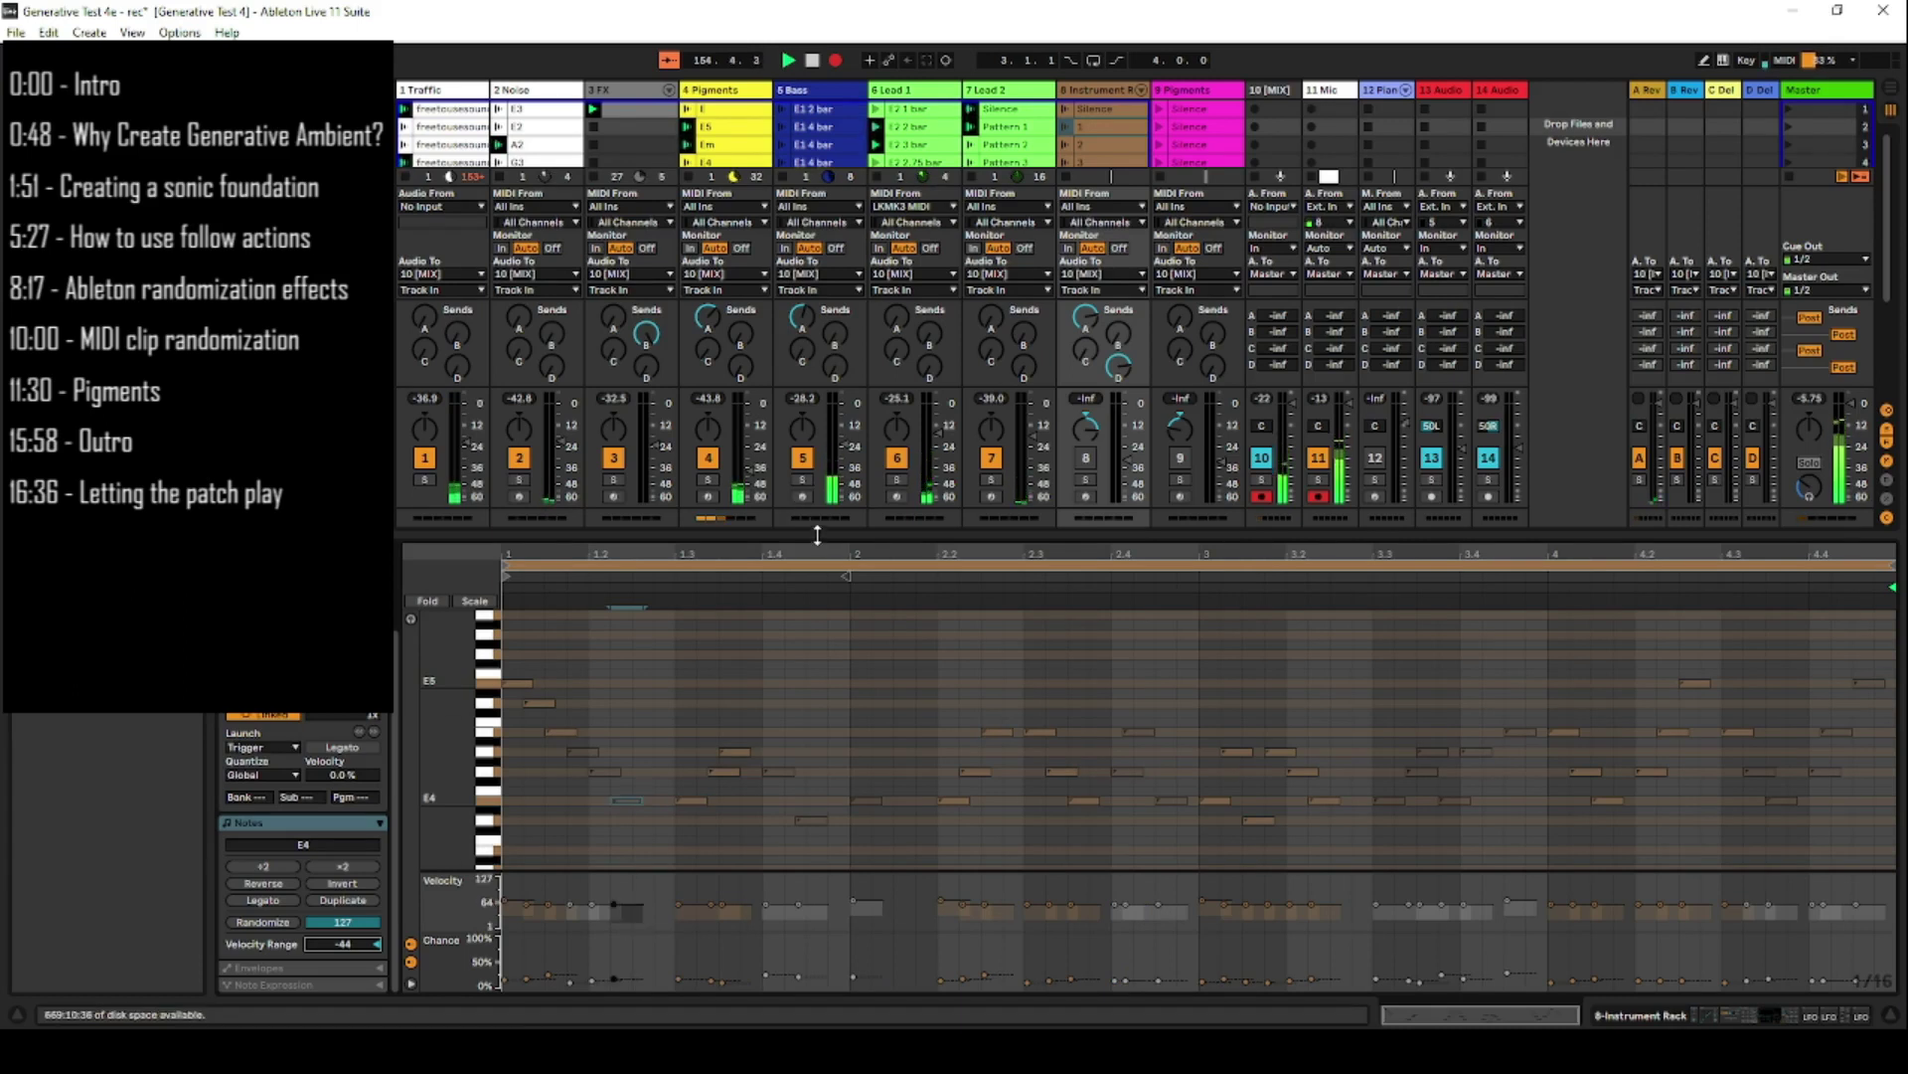
drag(818, 535, 810, 703)
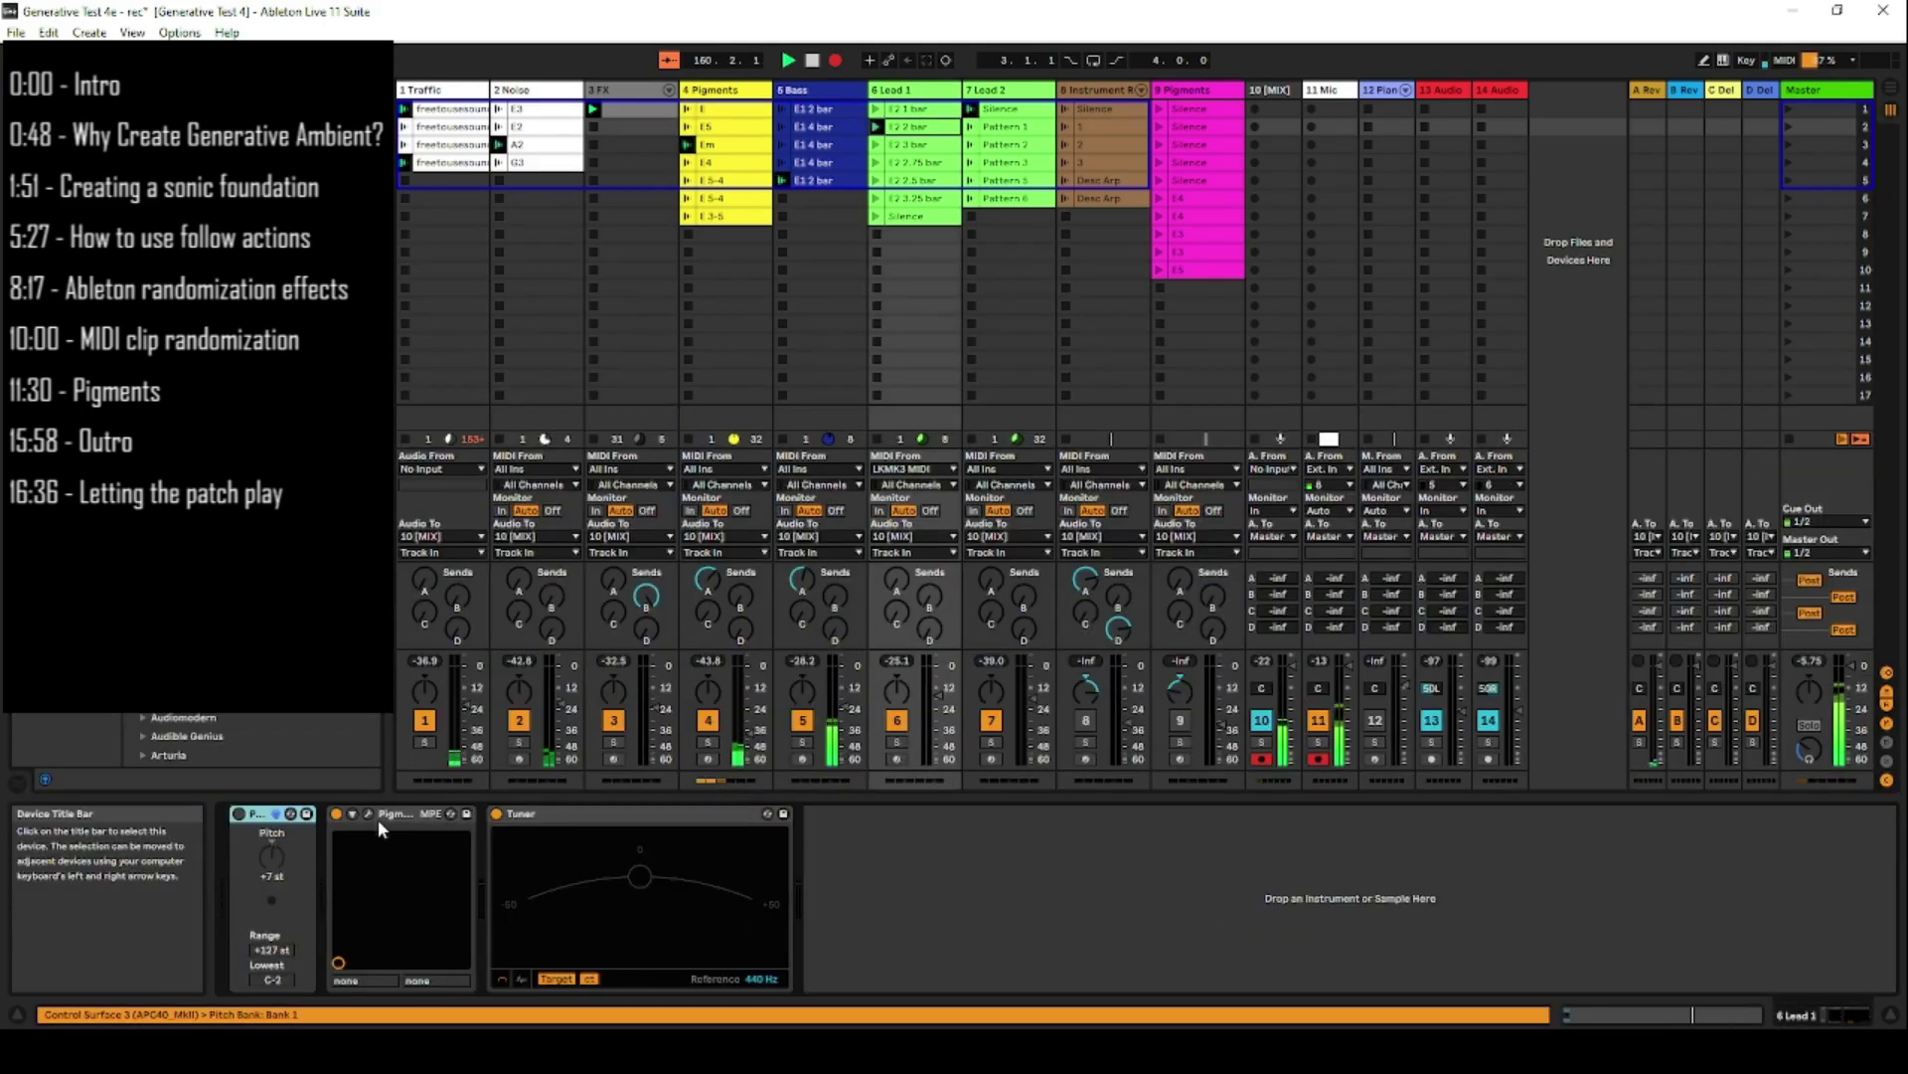
- Open Lead 1's Pigments window and inspect the RAND 1 modulation routings and the settings of the three random modulators
click(367, 811)
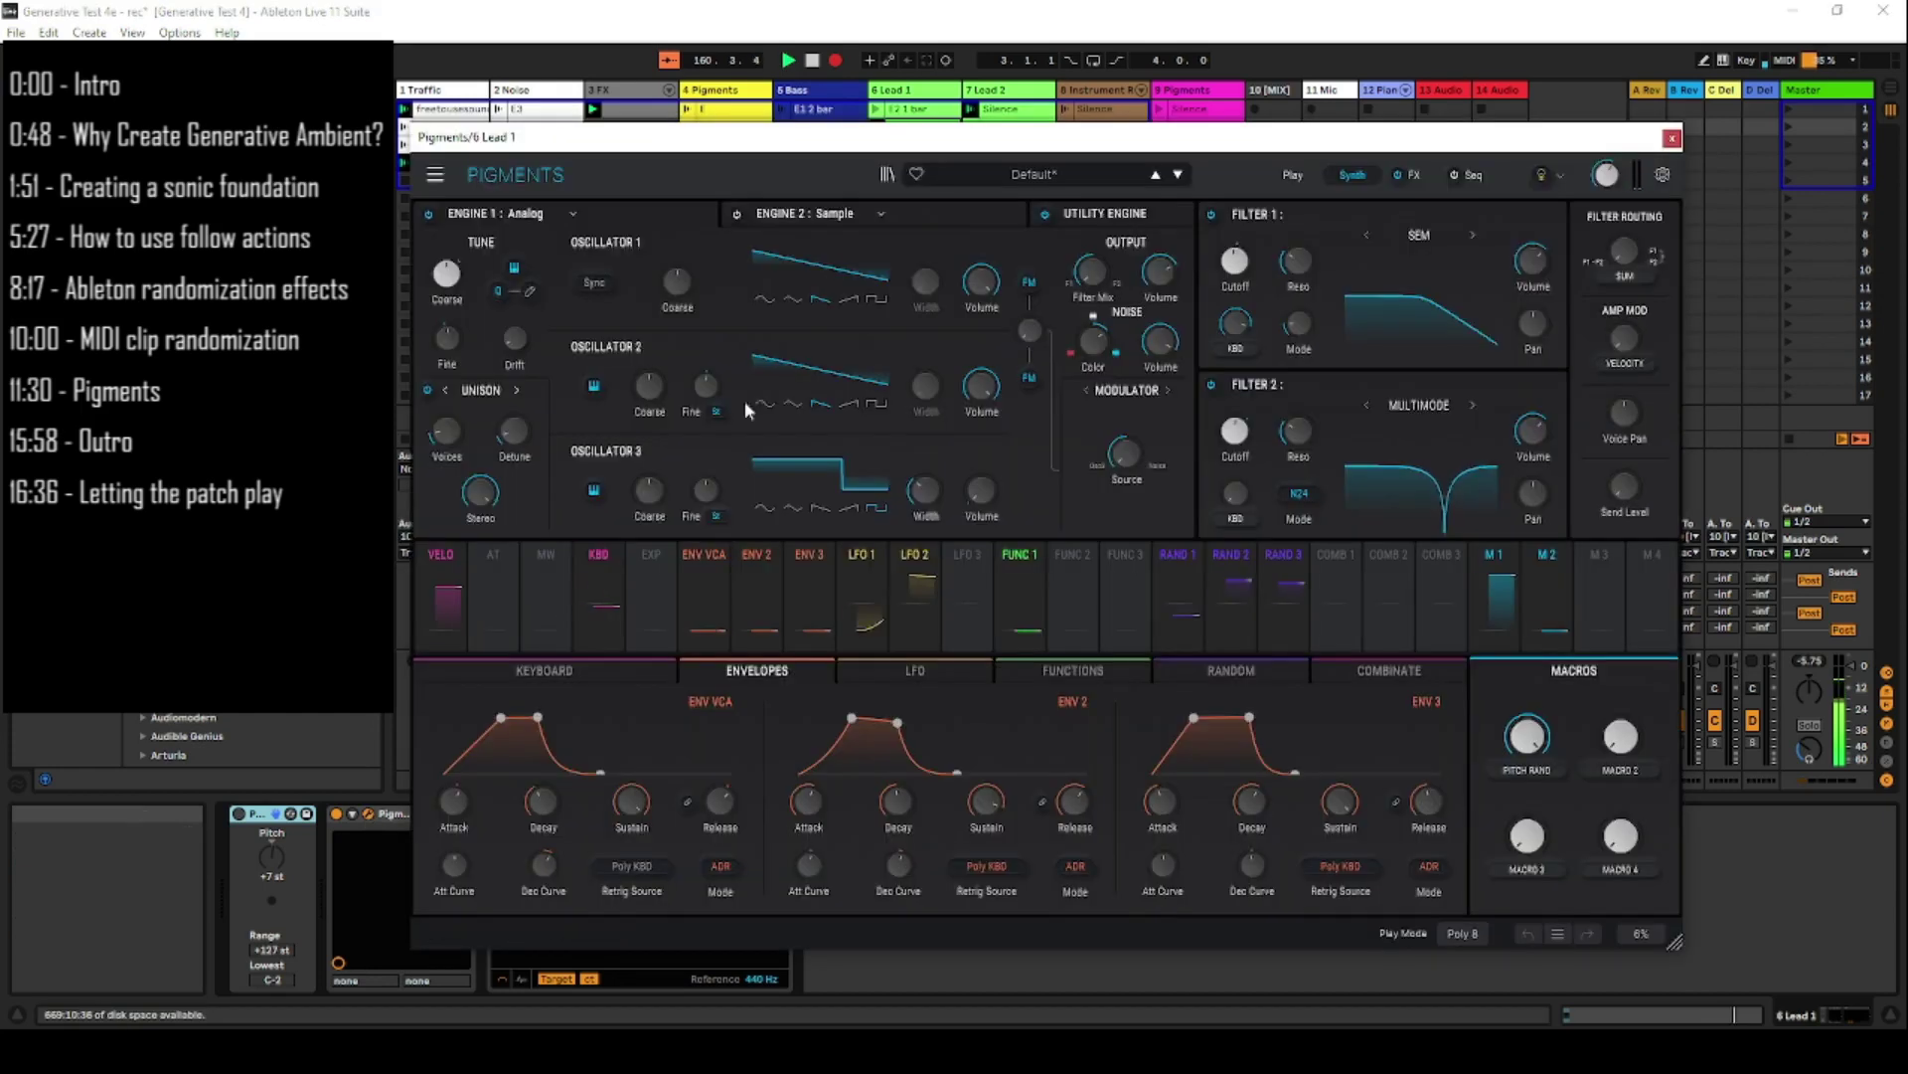
drag(883, 133, 827, 80)
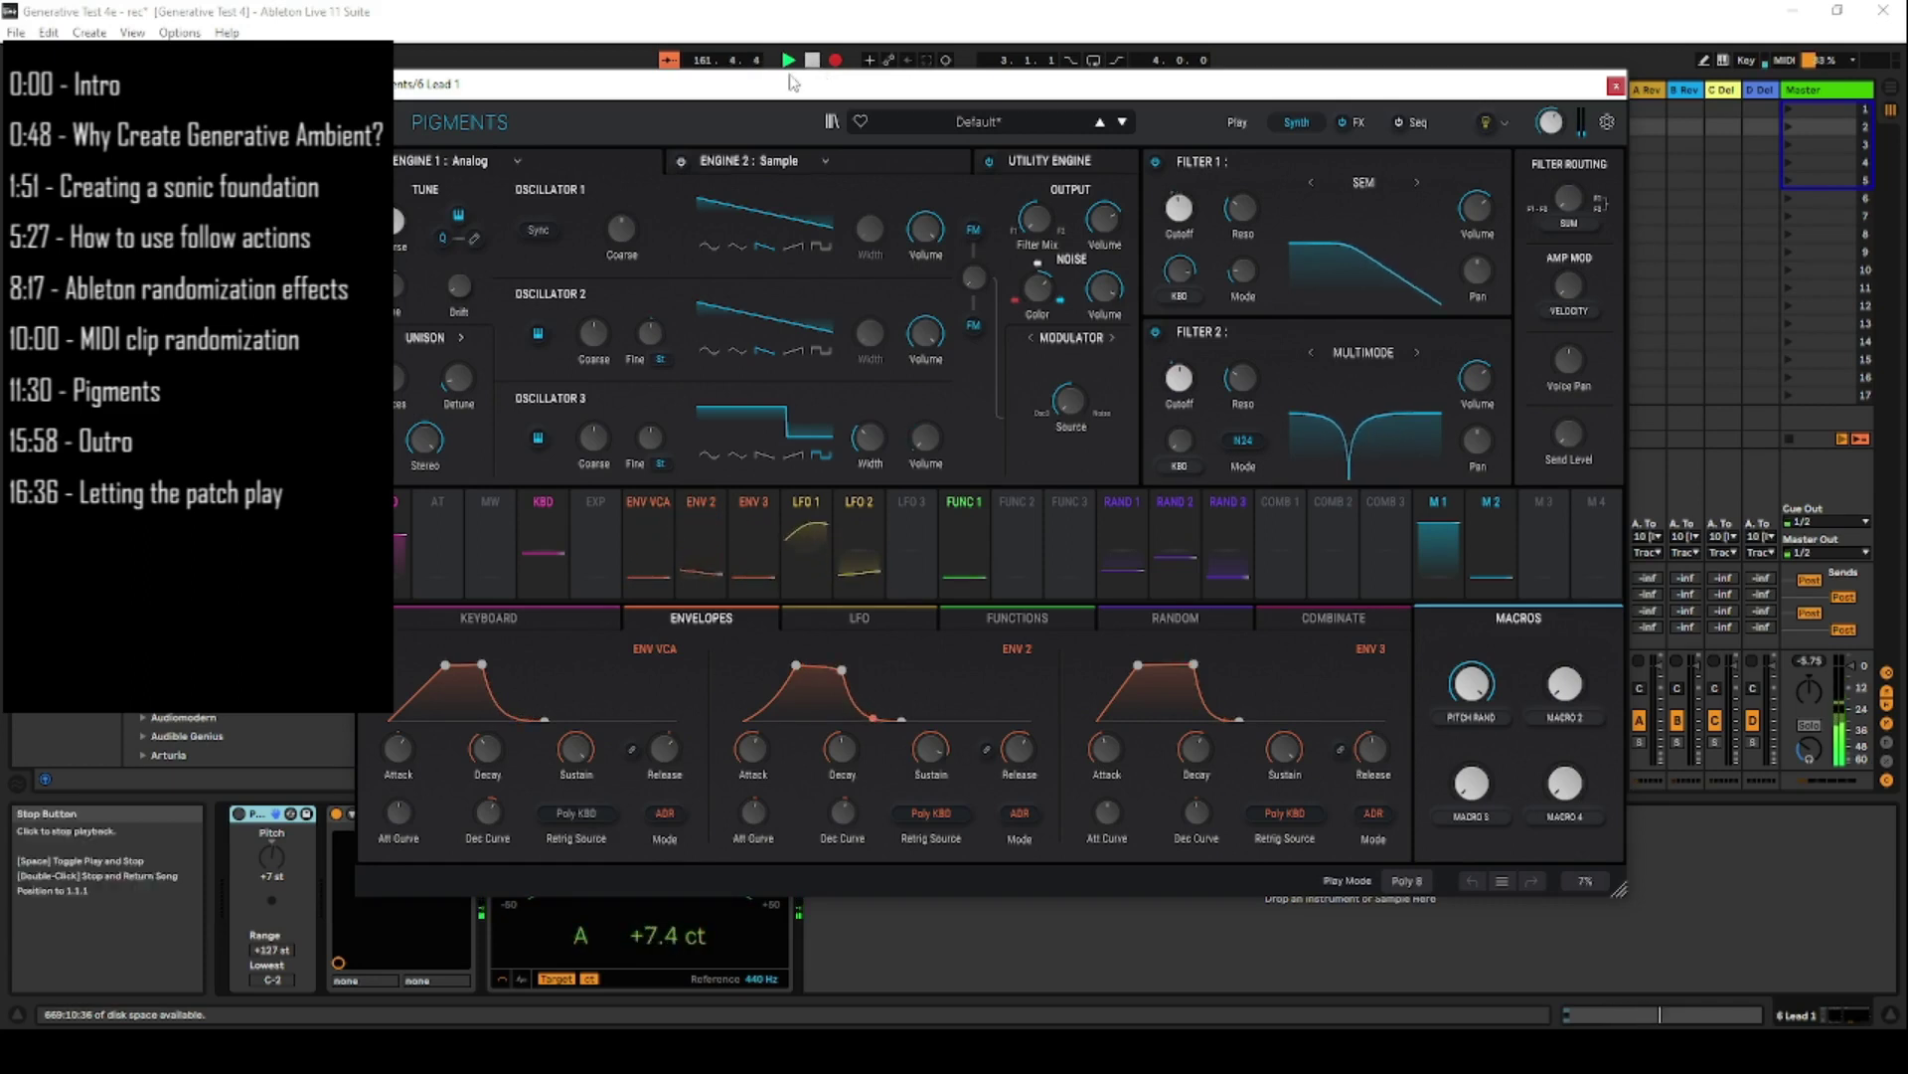
drag(780, 90, 765, 140)
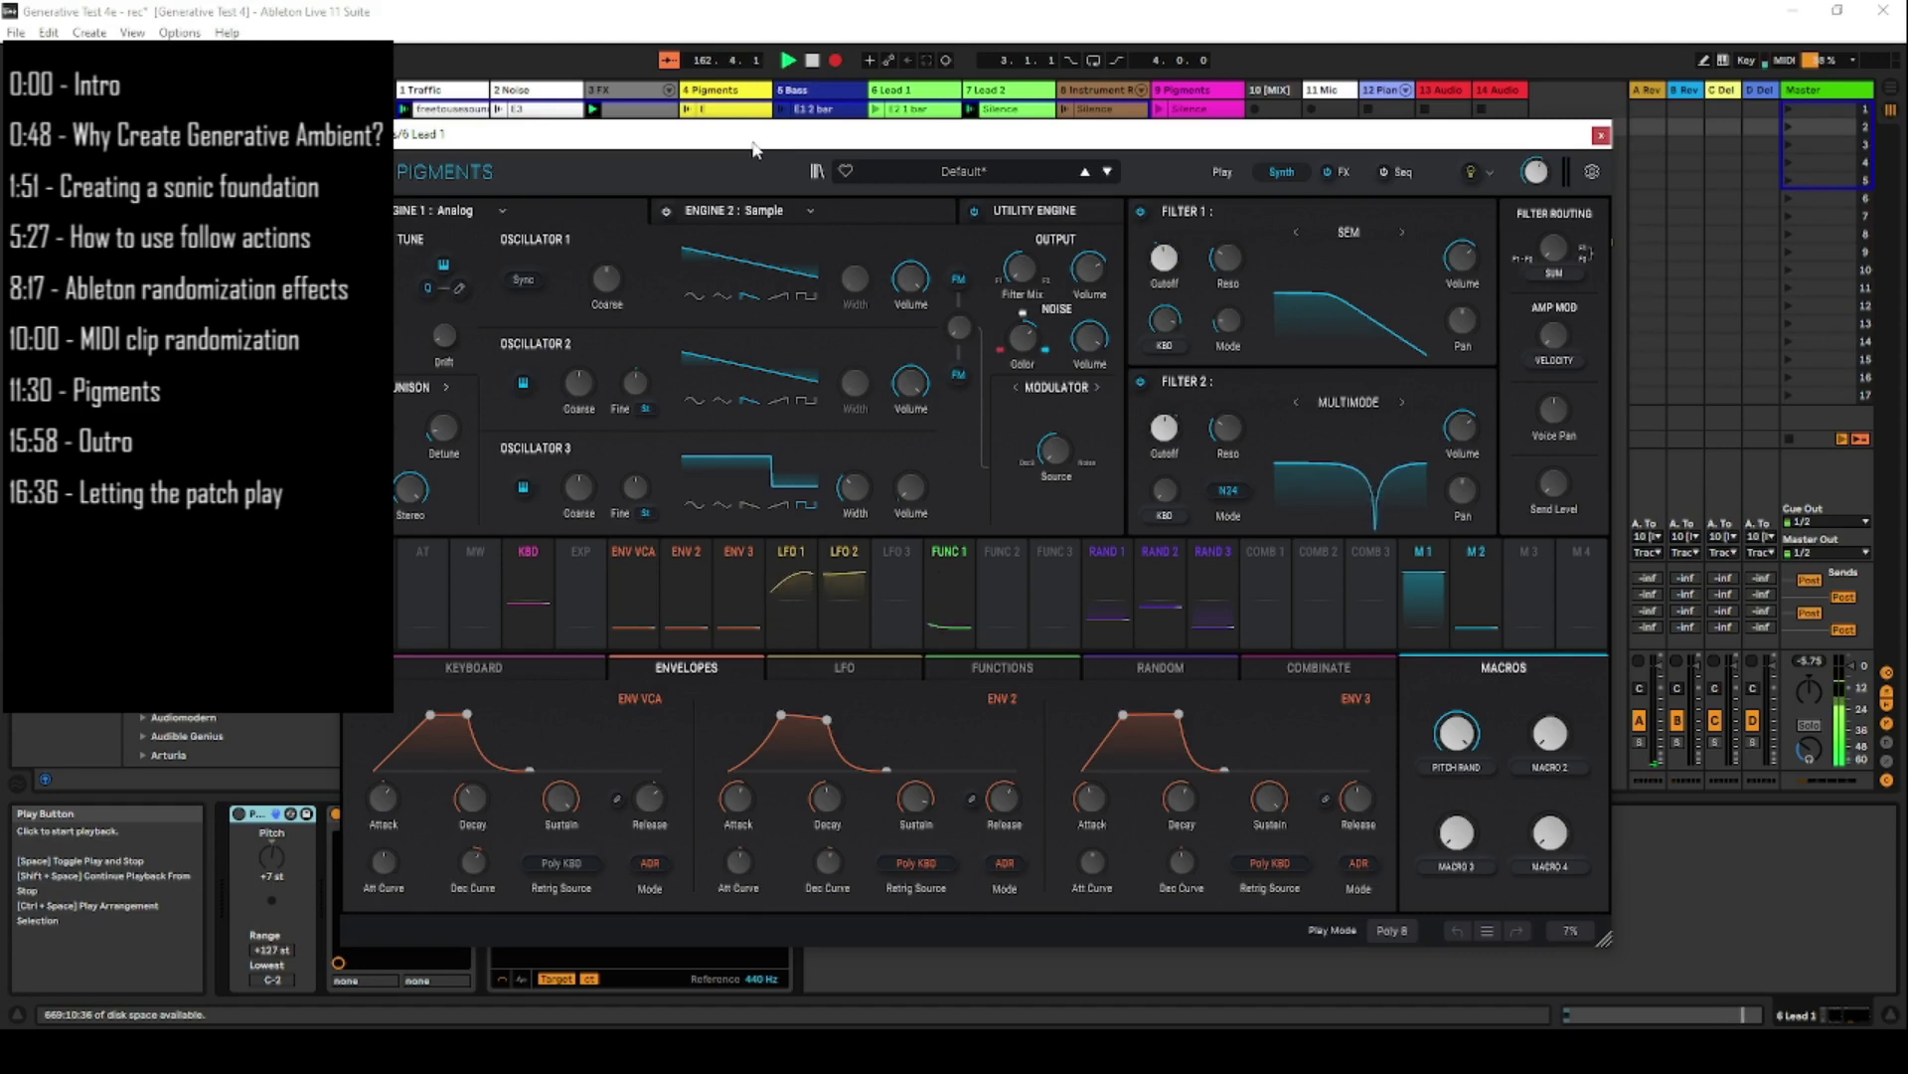
drag(756, 151, 765, 104)
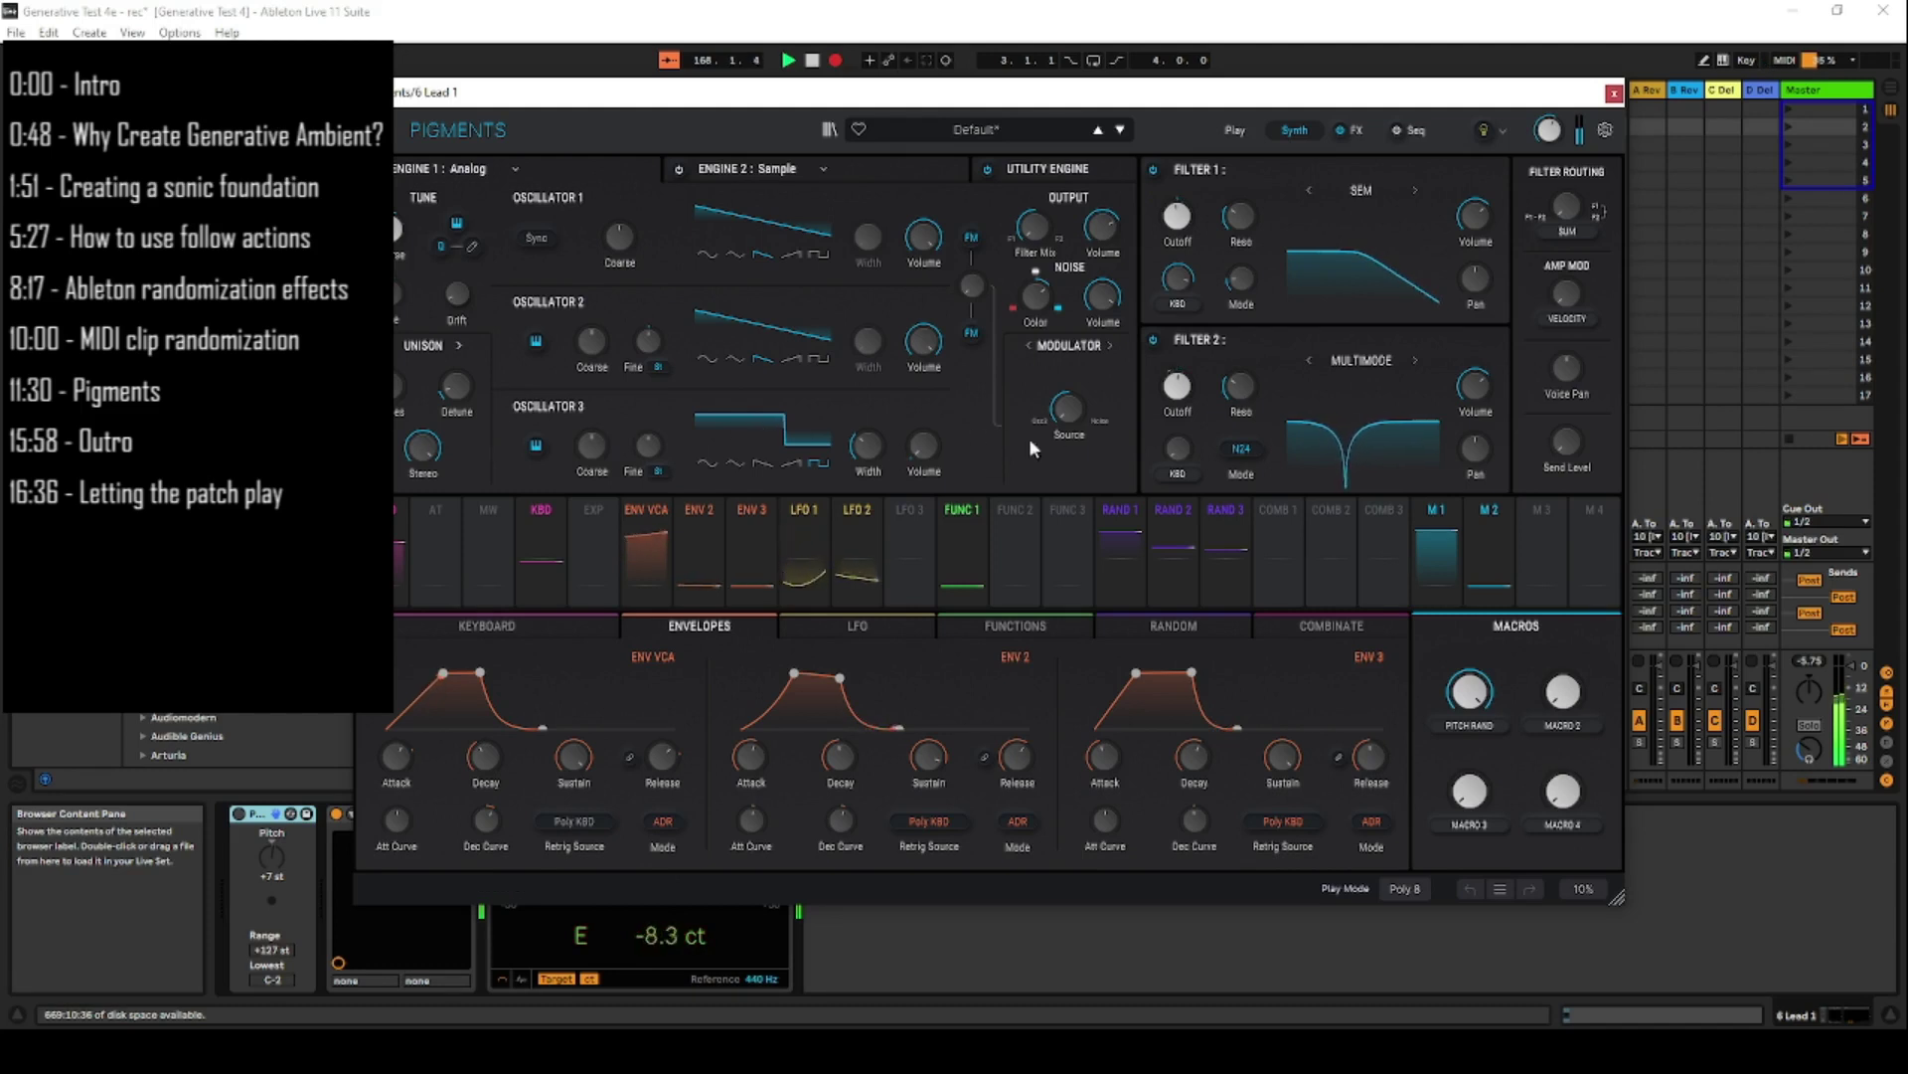
click(1123, 519)
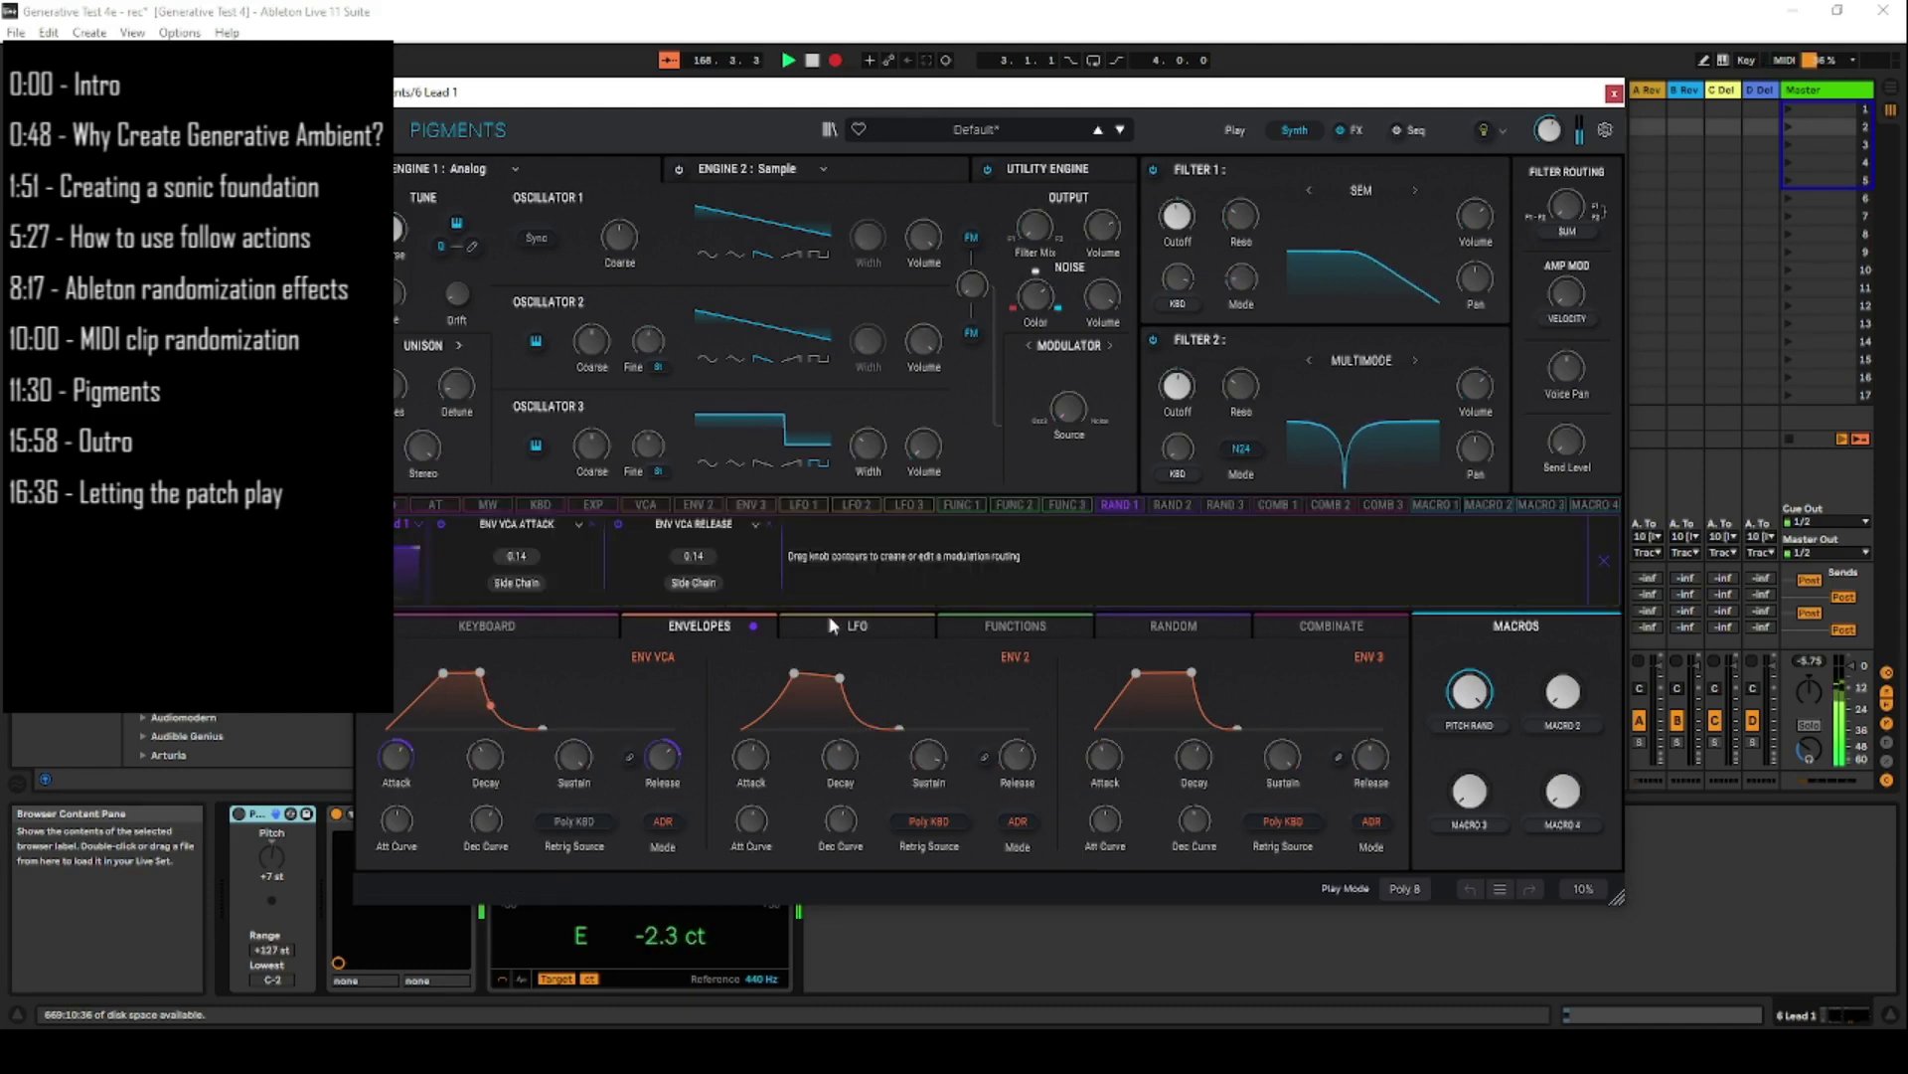
click(1174, 627)
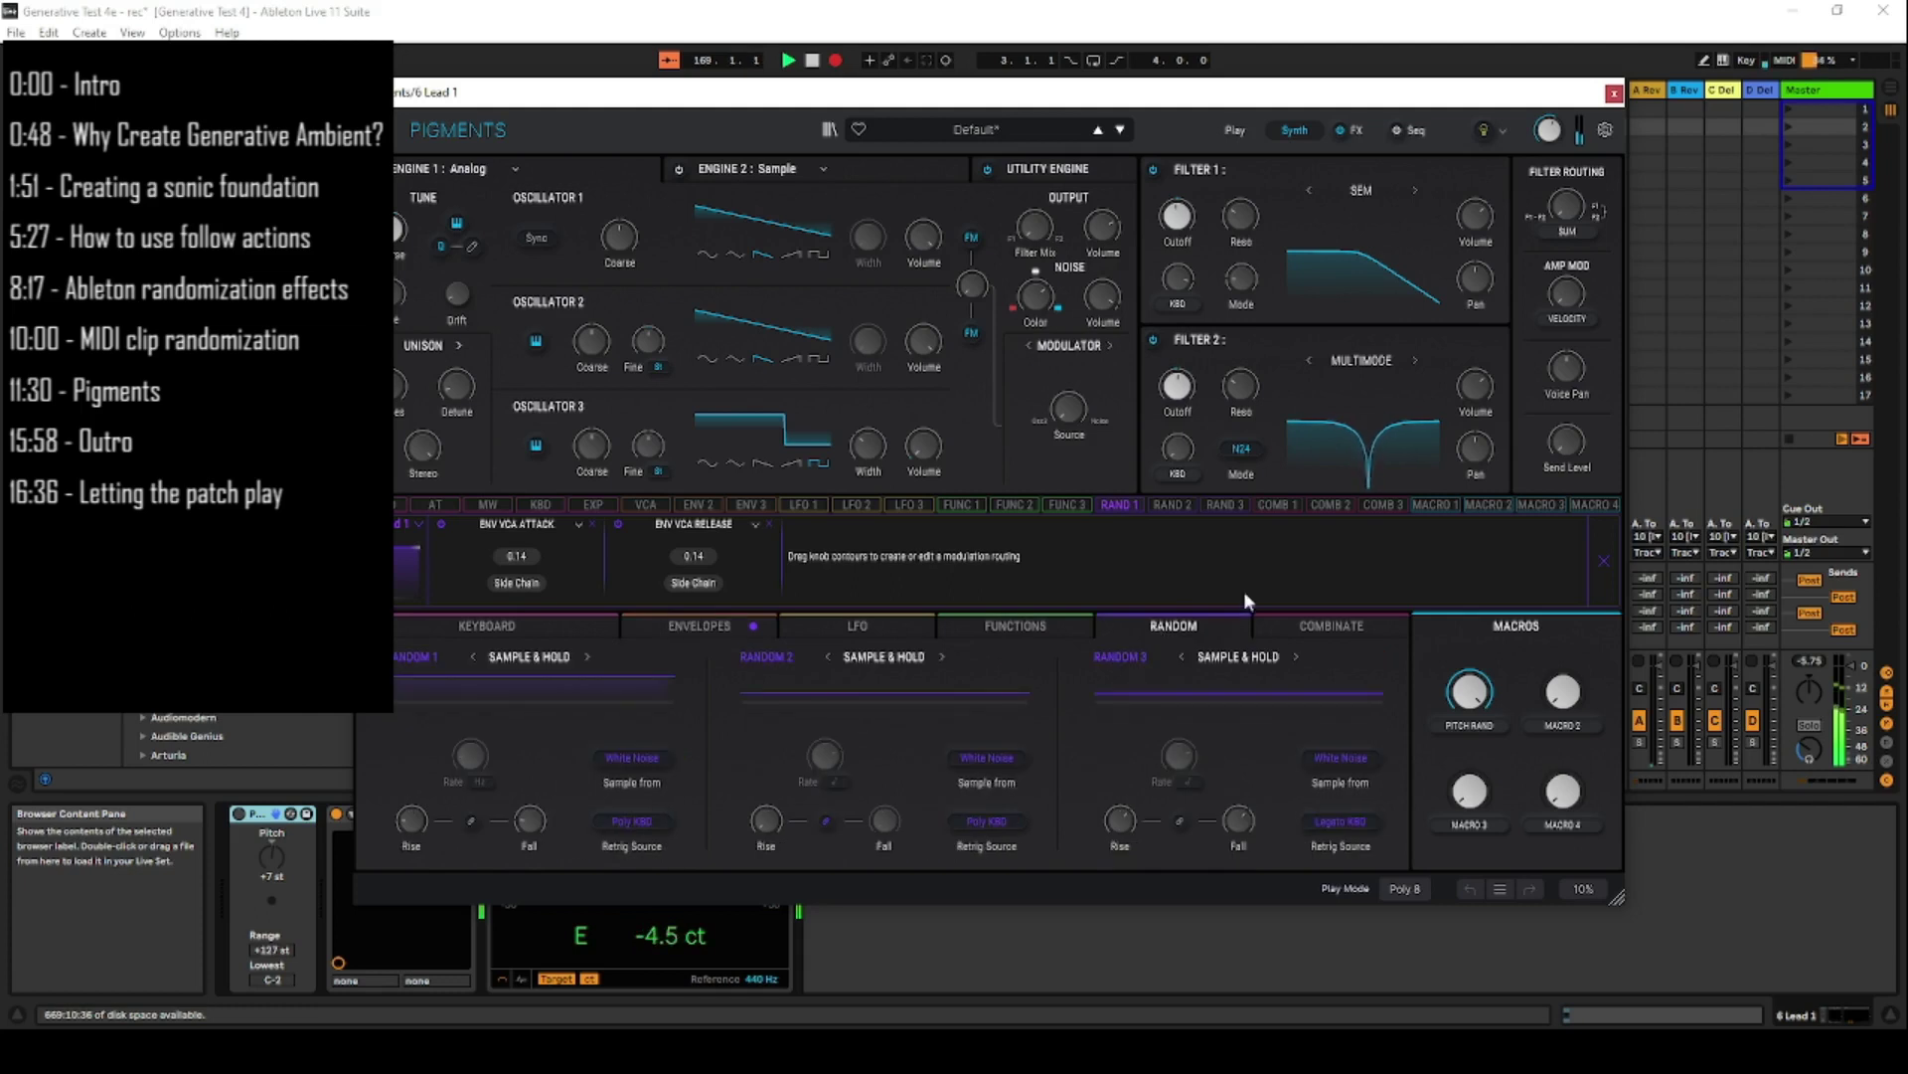
click(562, 657)
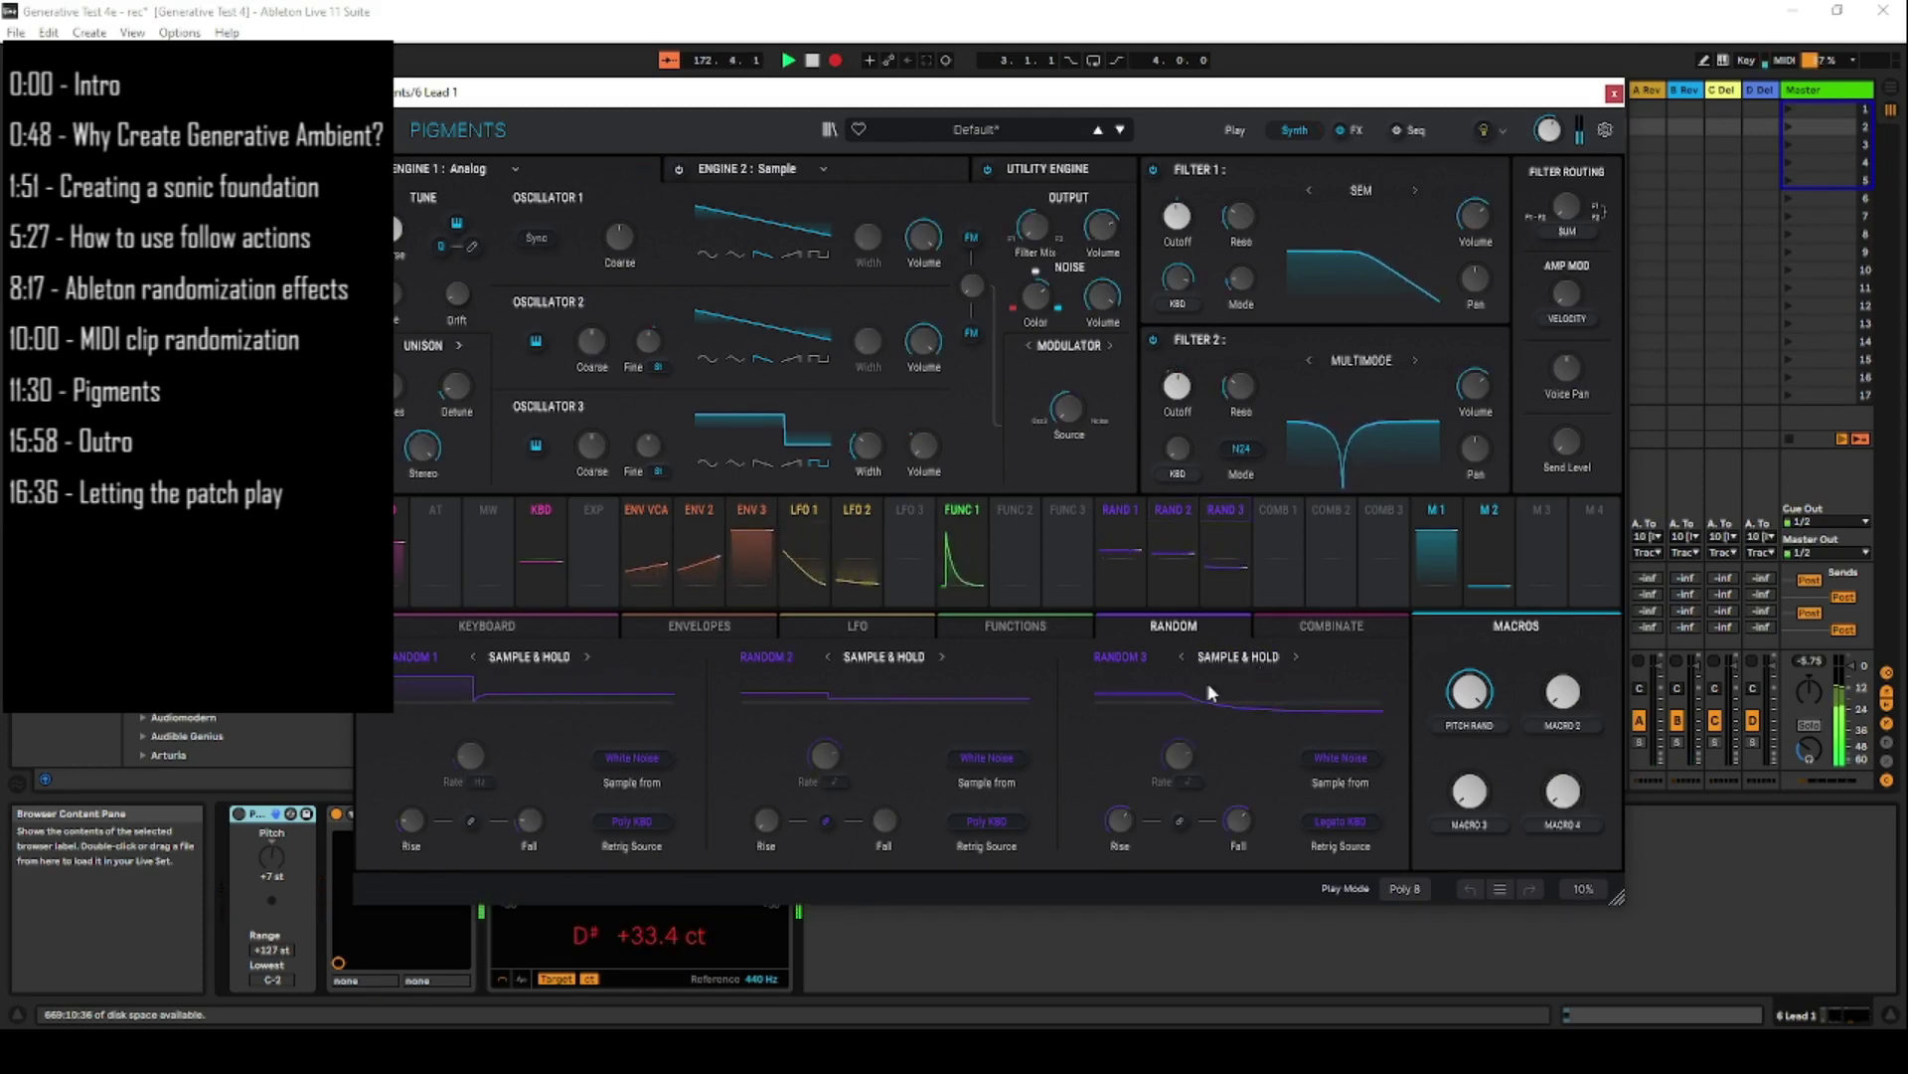
- Inspect Random 1's available random types and Engine 1's modulation quantize notes, and close Lead 1's Pigments window
click(544, 658)
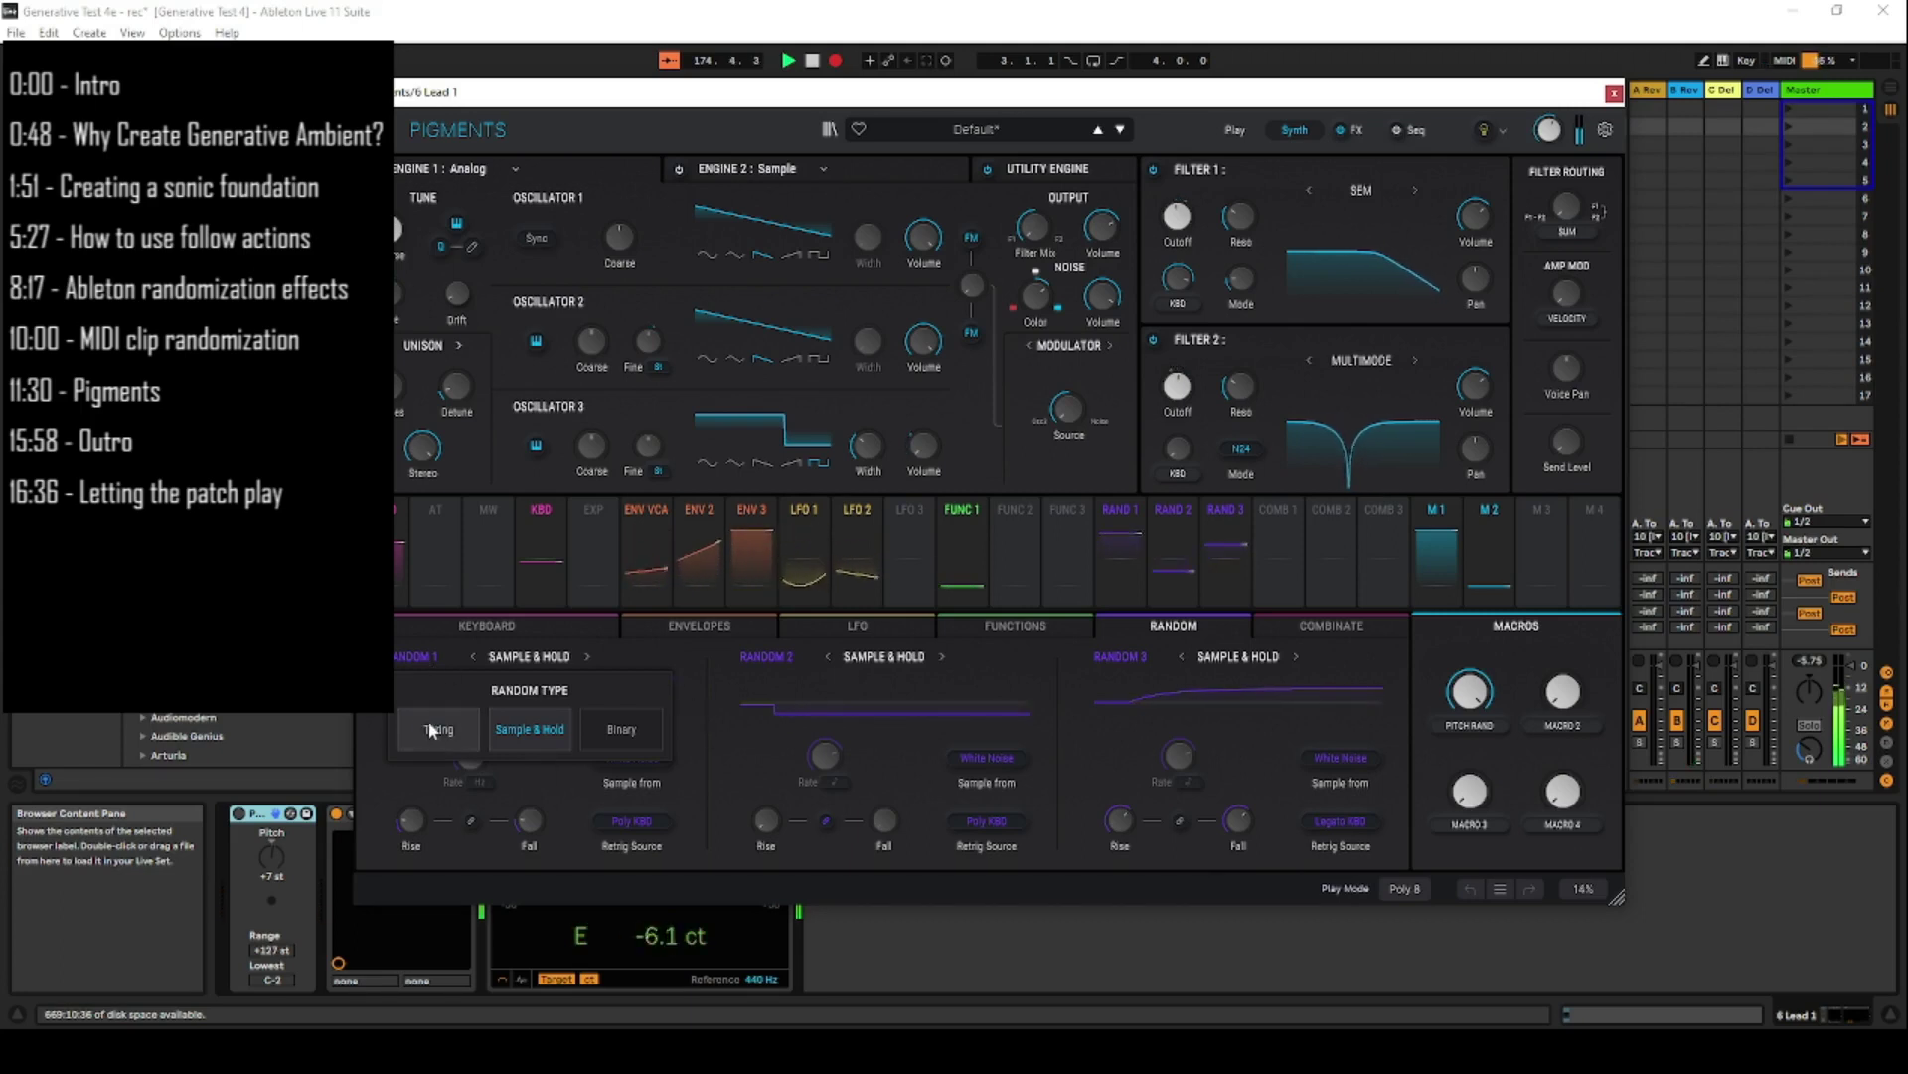
click(695, 696)
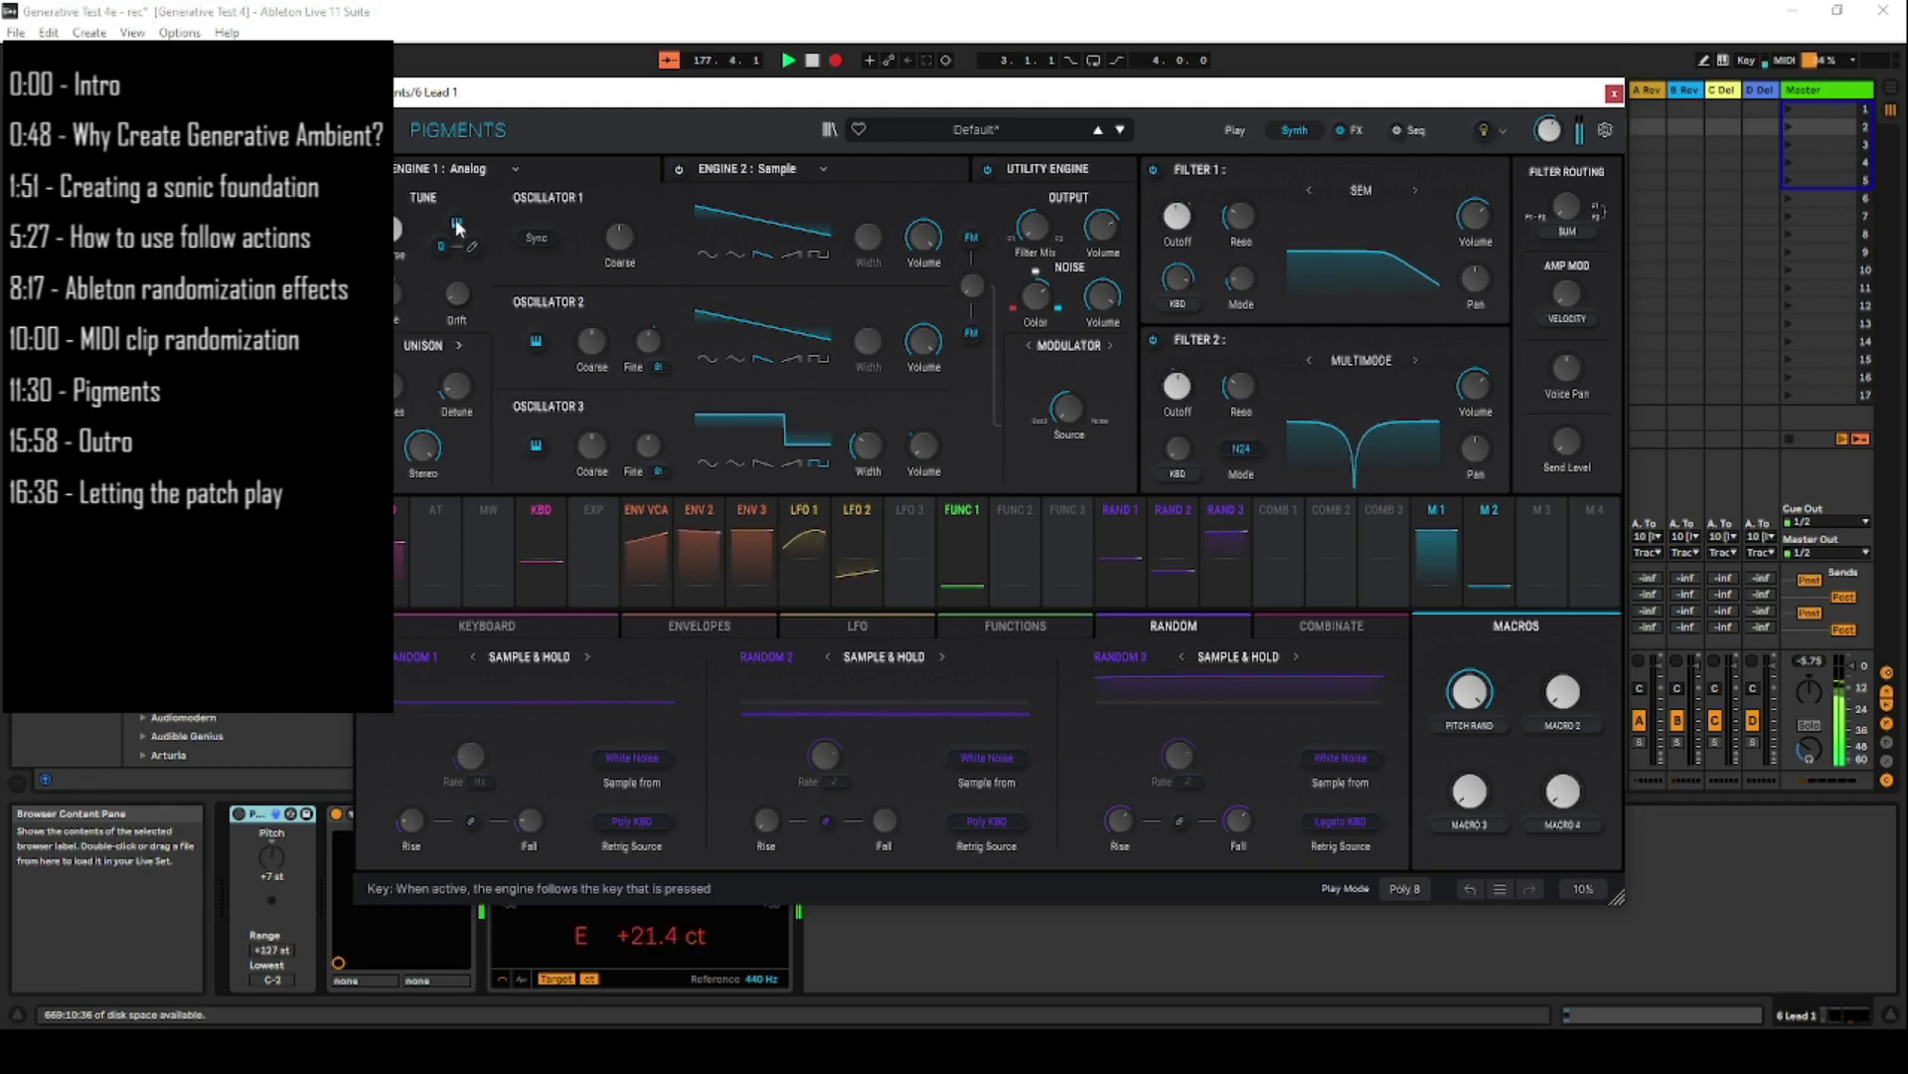
click(472, 247)
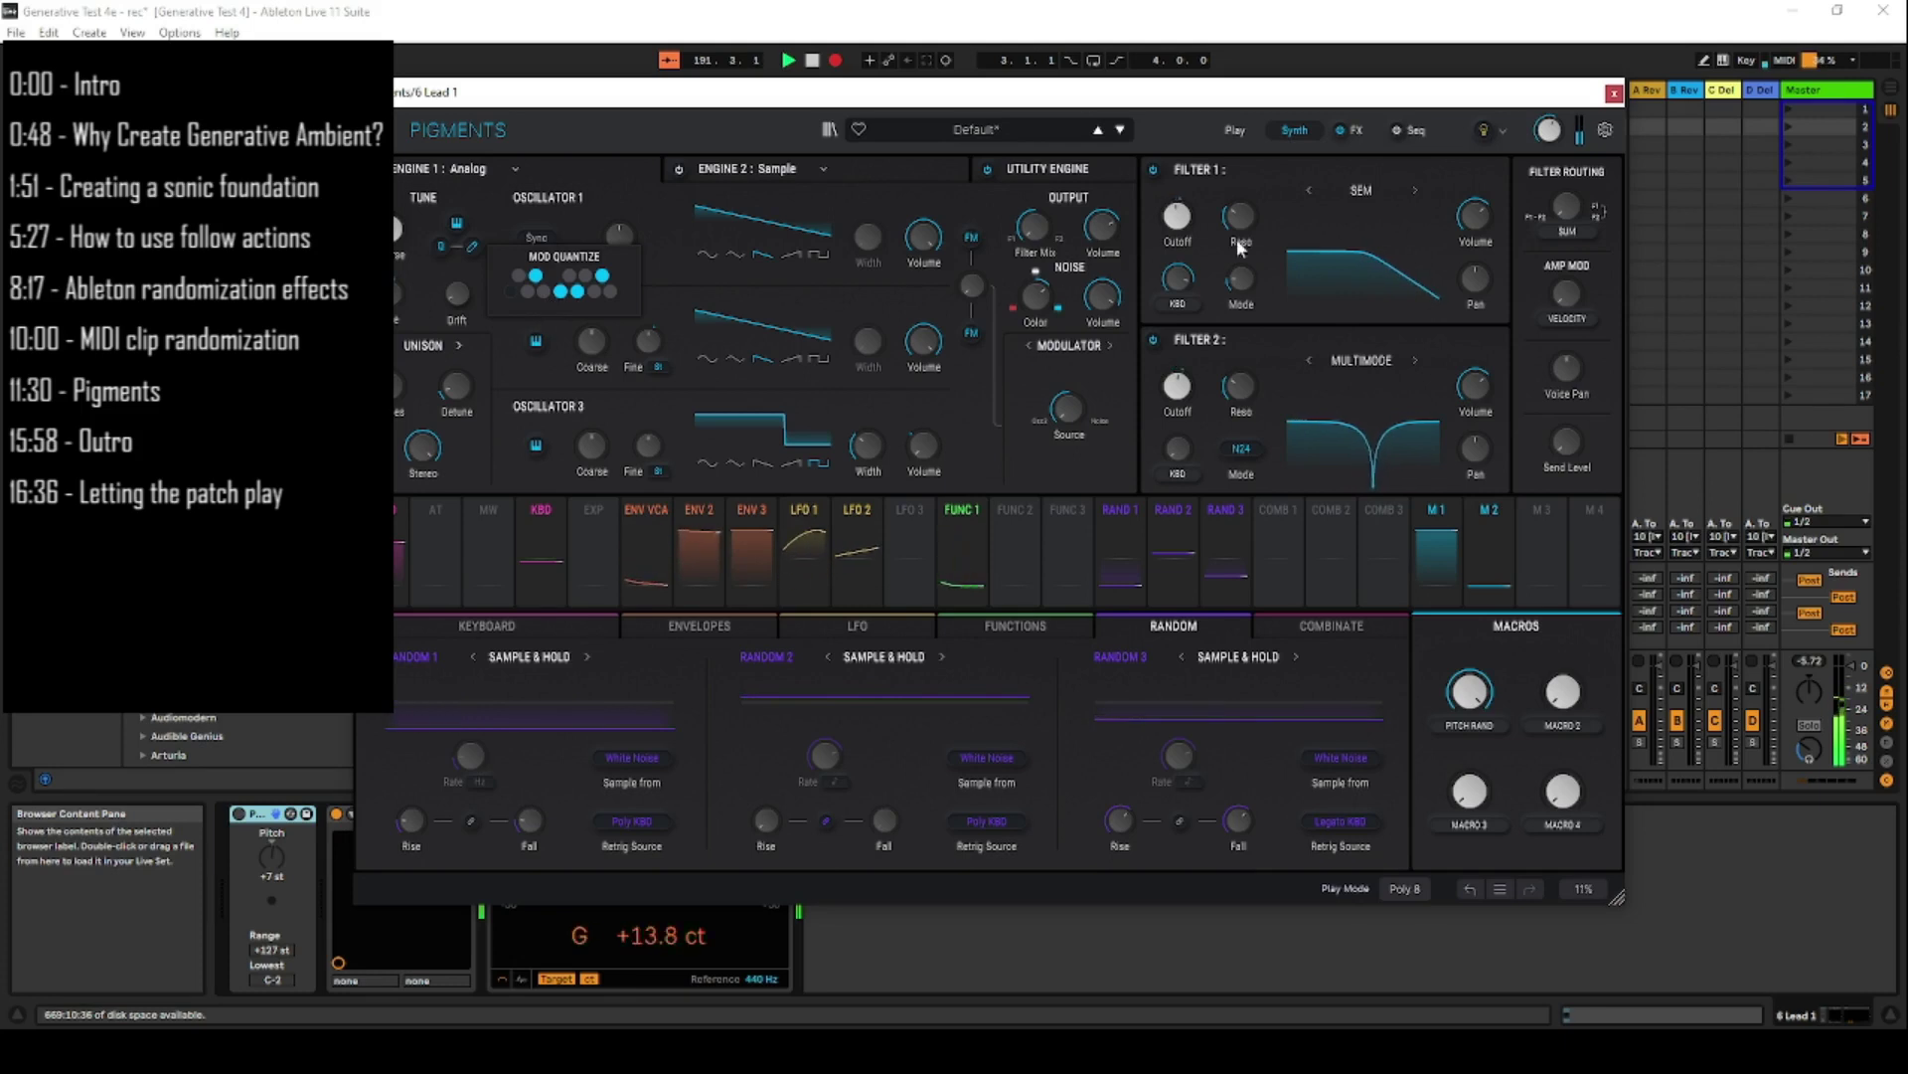
drag(1382, 96, 1304, 154)
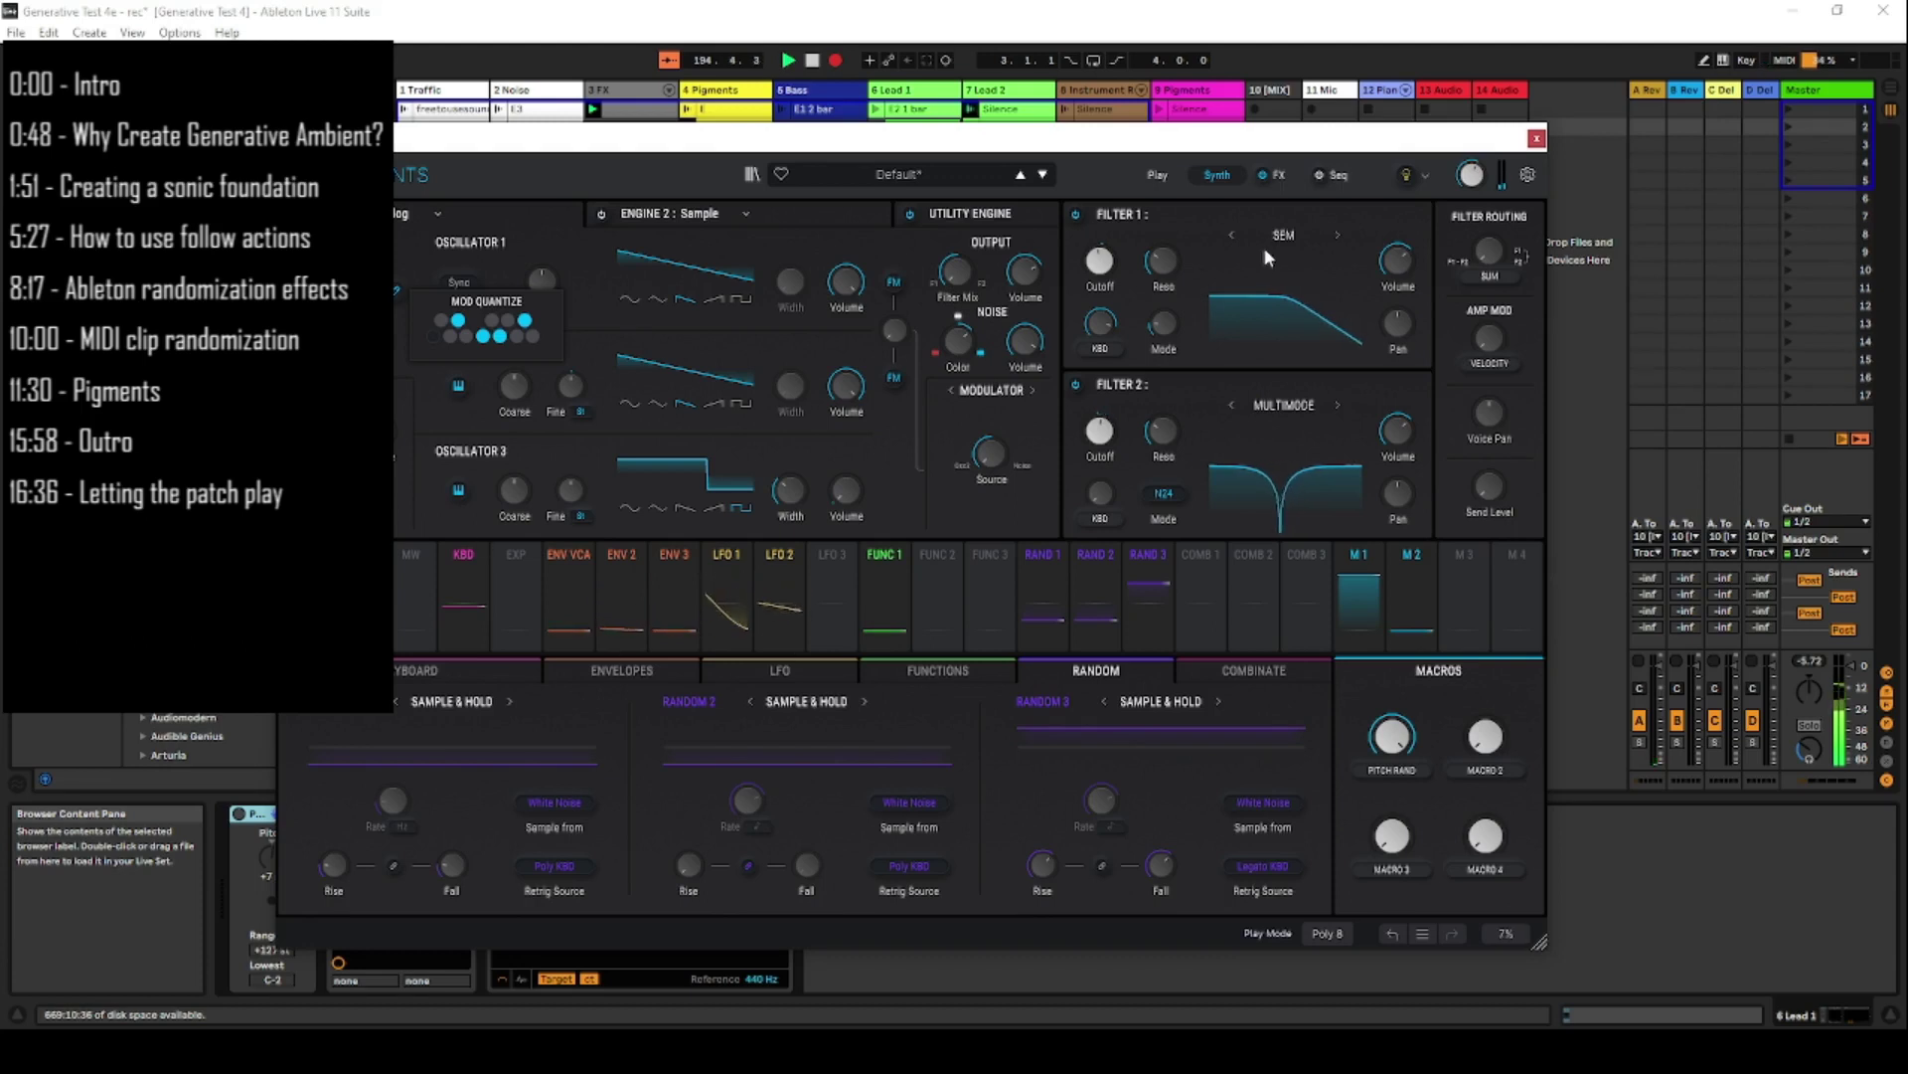
click(1537, 139)
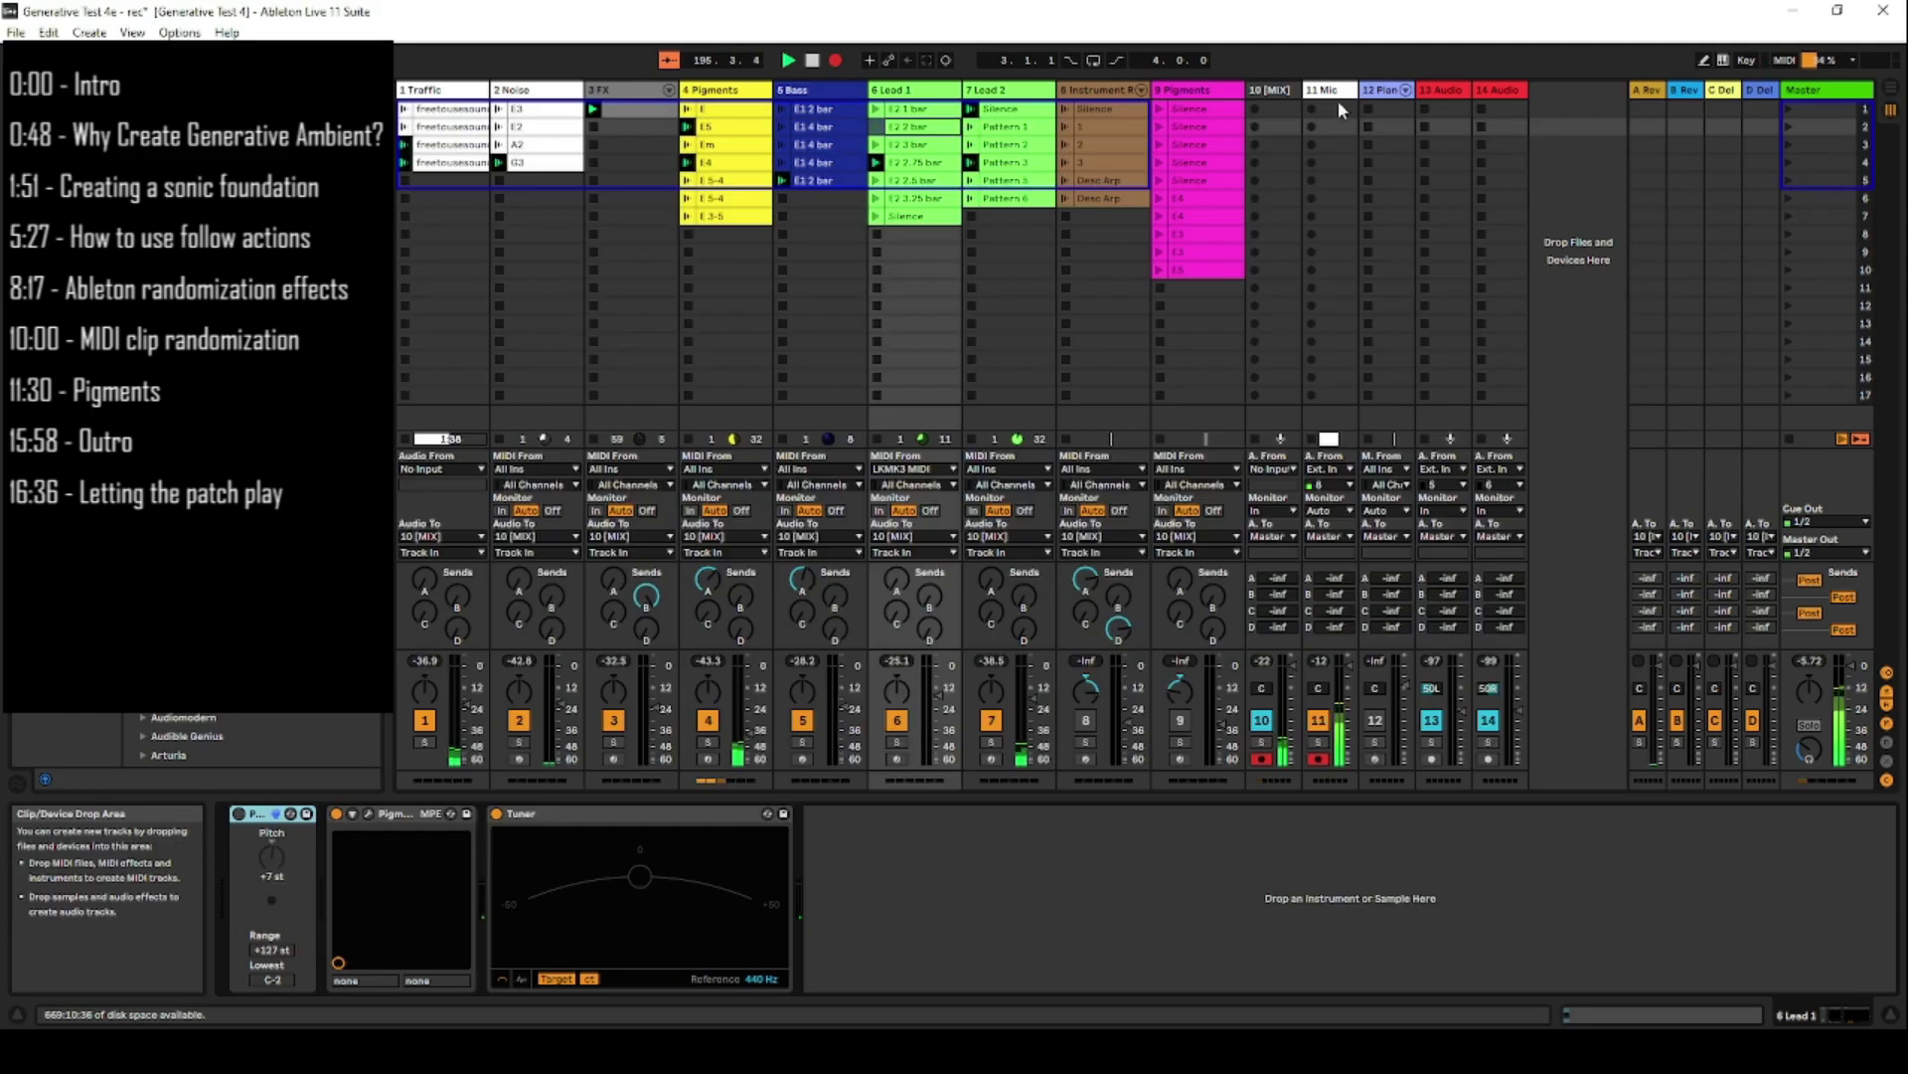
- Activate tracks 8 and 9, and launch clip 1 on the Instrument Rack track and the first E4 clip on Pigments track 9
click(1085, 718)
click(1180, 719)
click(1064, 126)
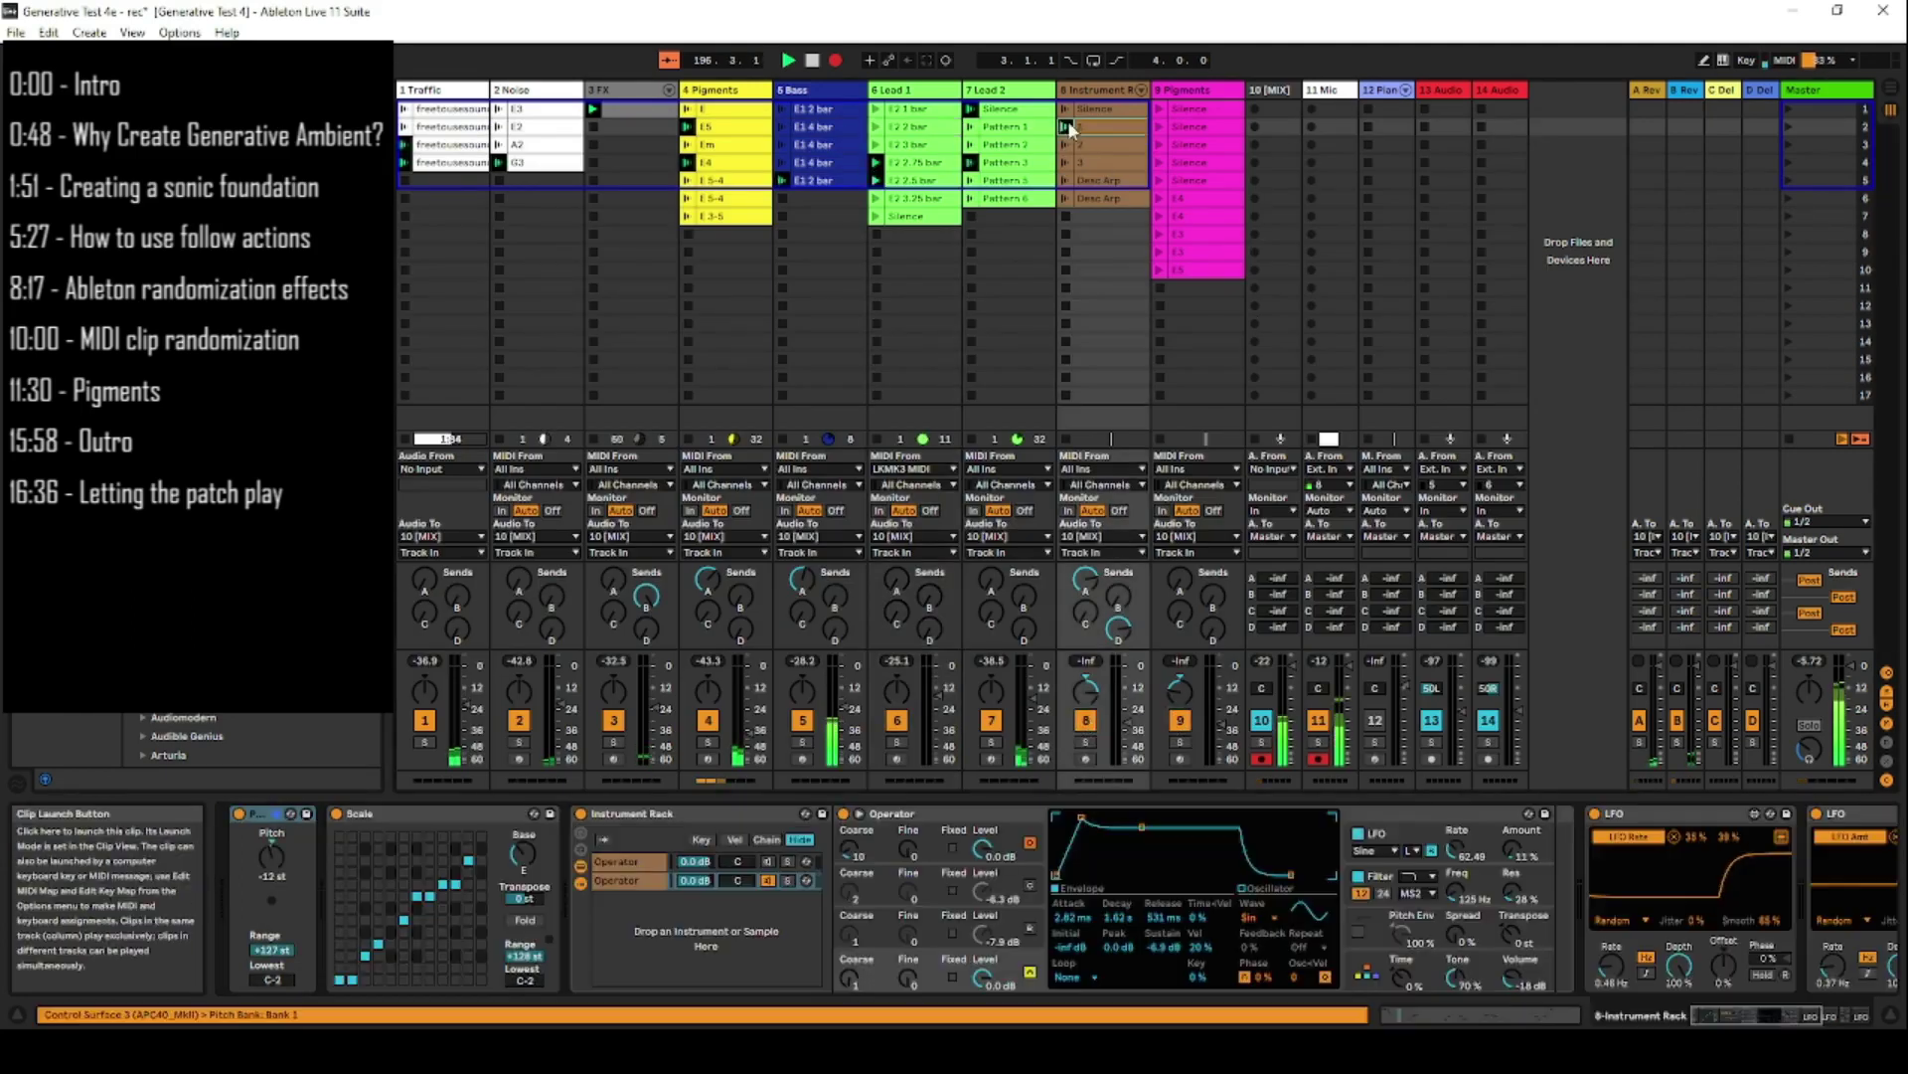
click(1161, 198)
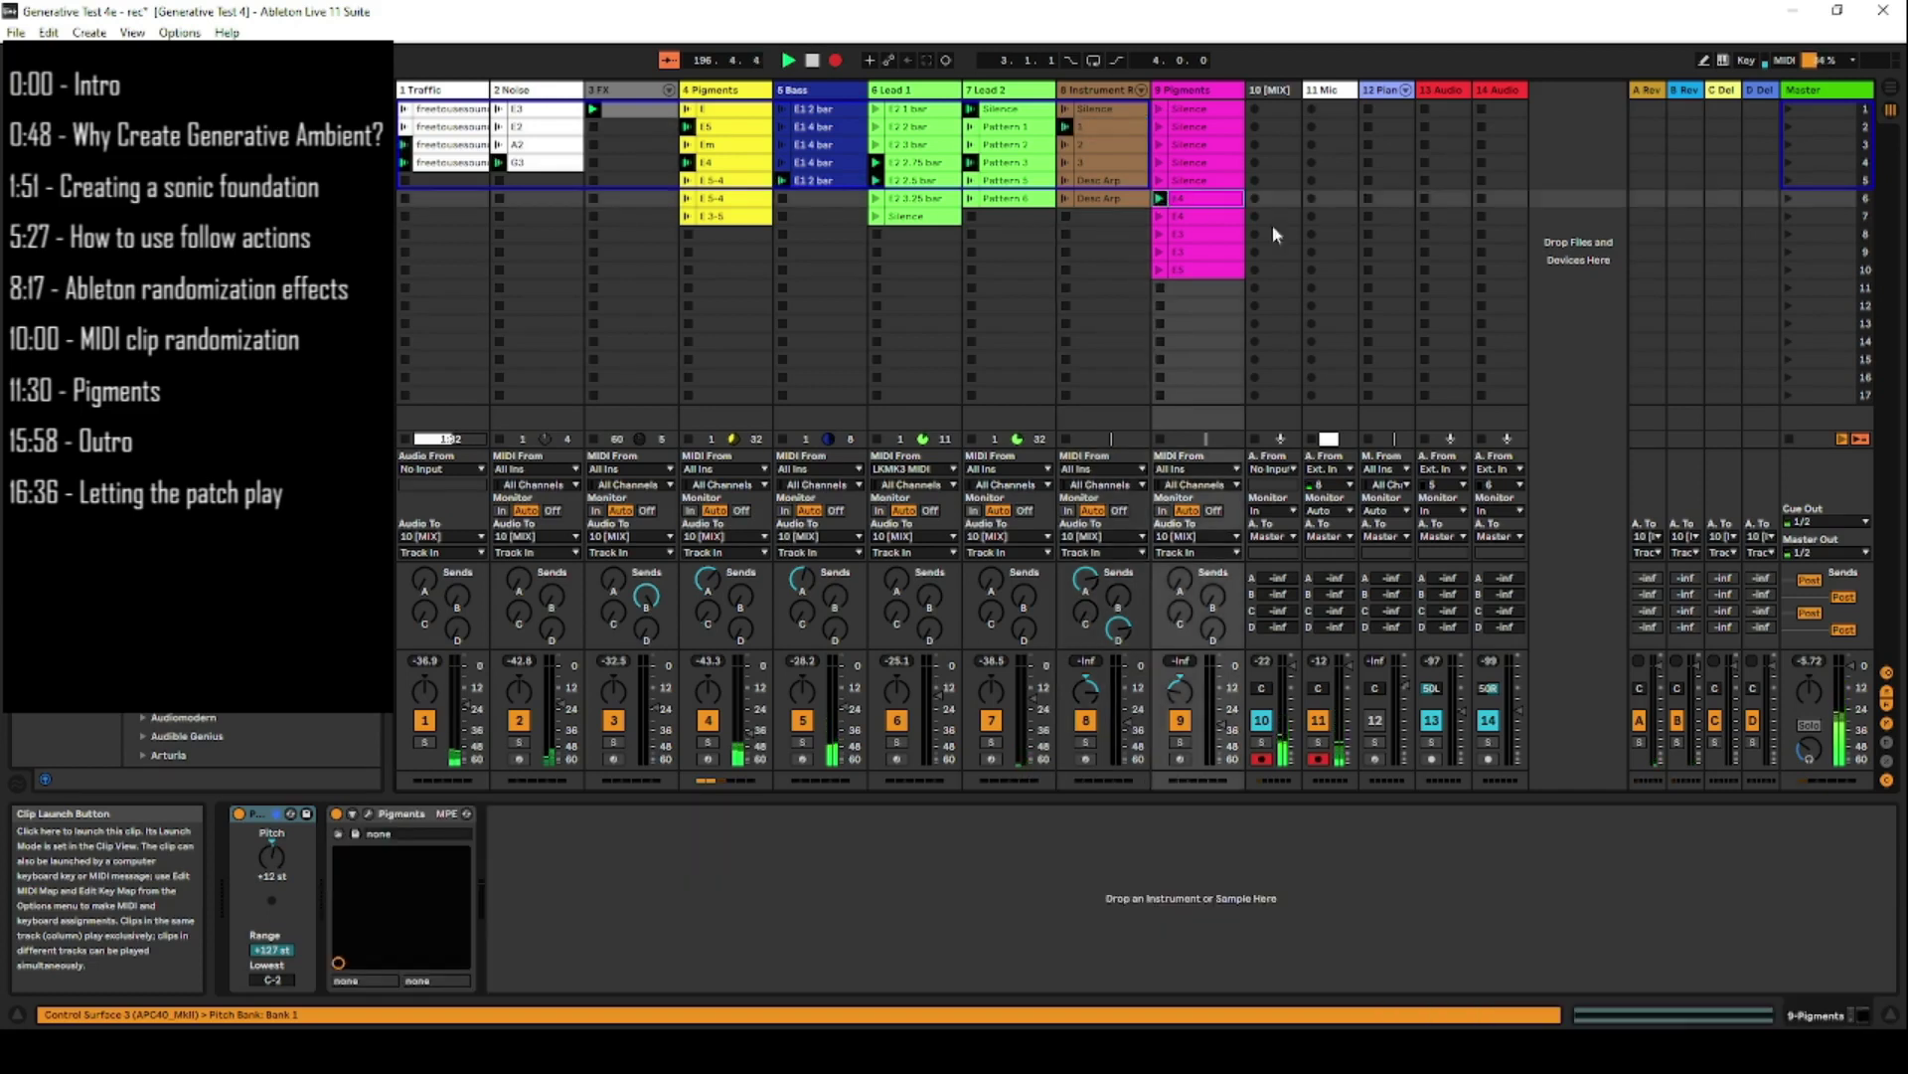
- Open the Pigments window of track 9 and show its sequencer page
click(1110, 86)
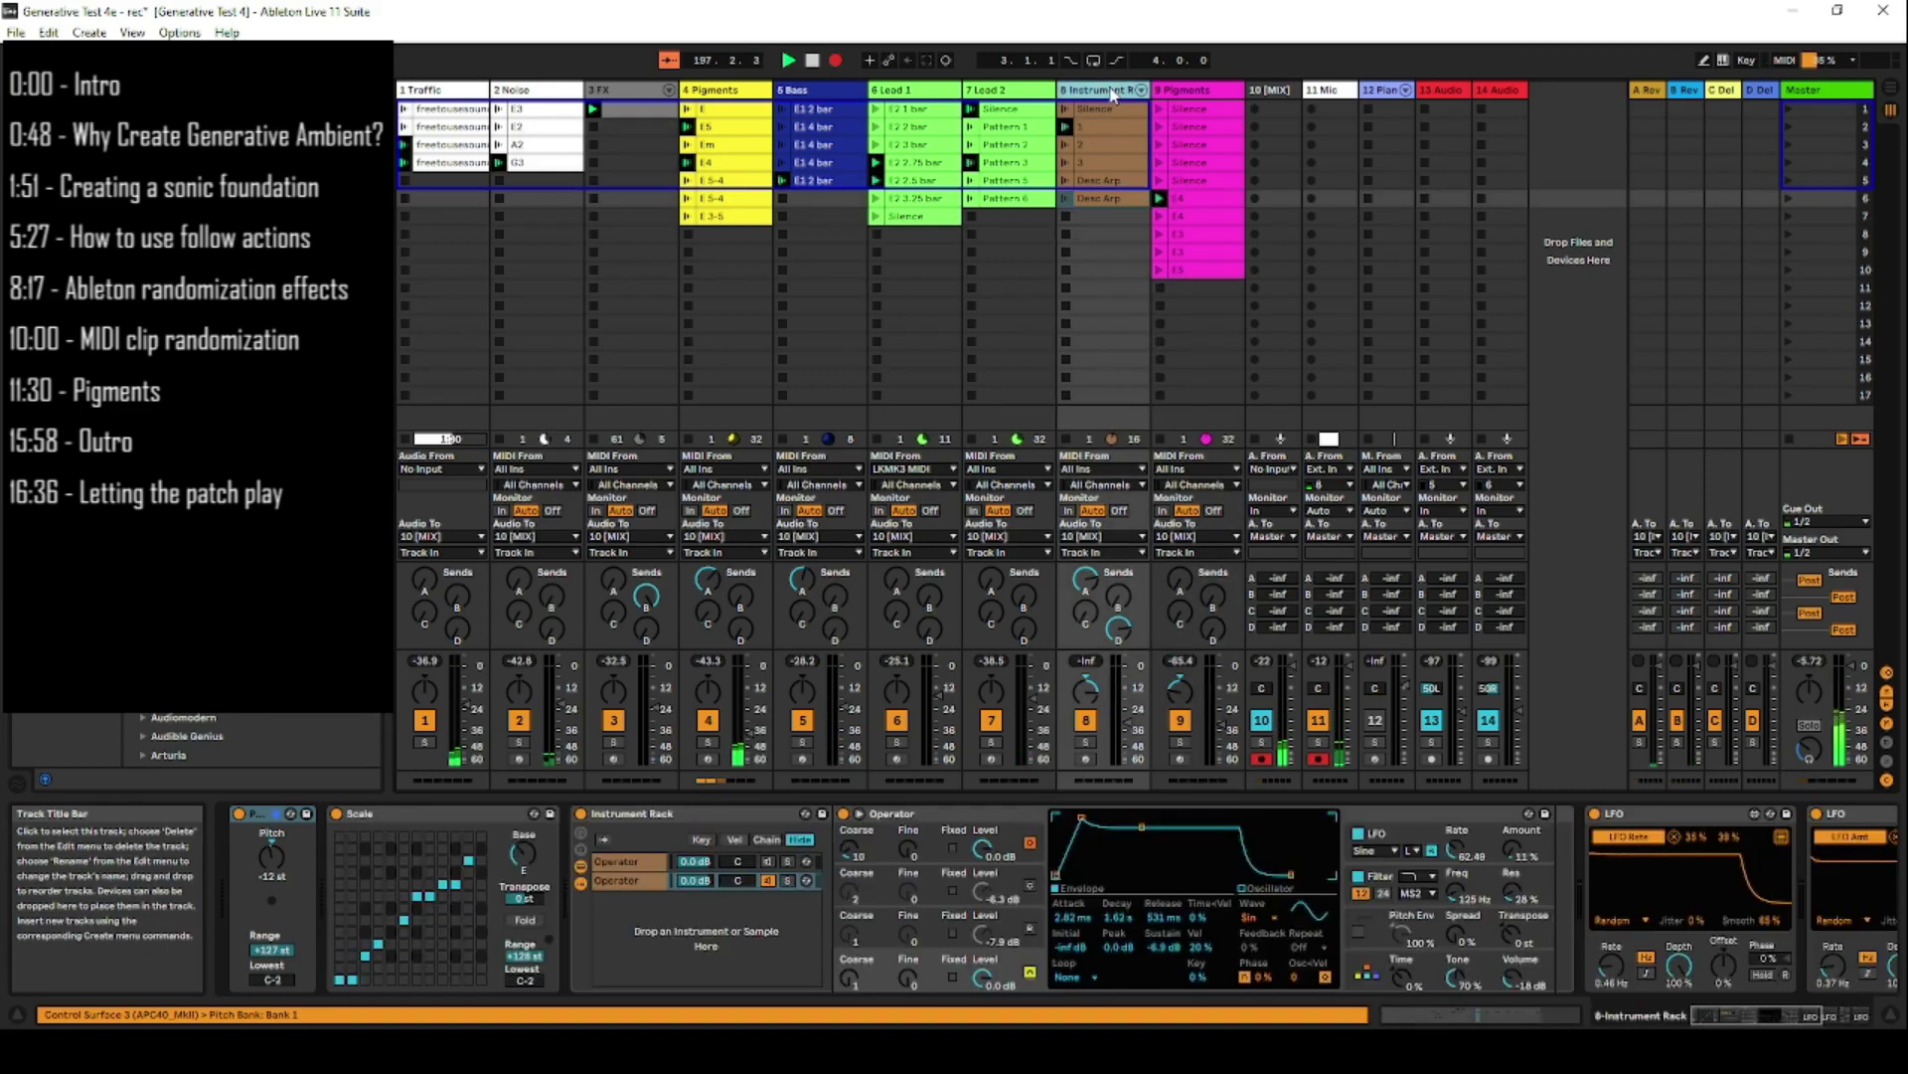
click(1195, 91)
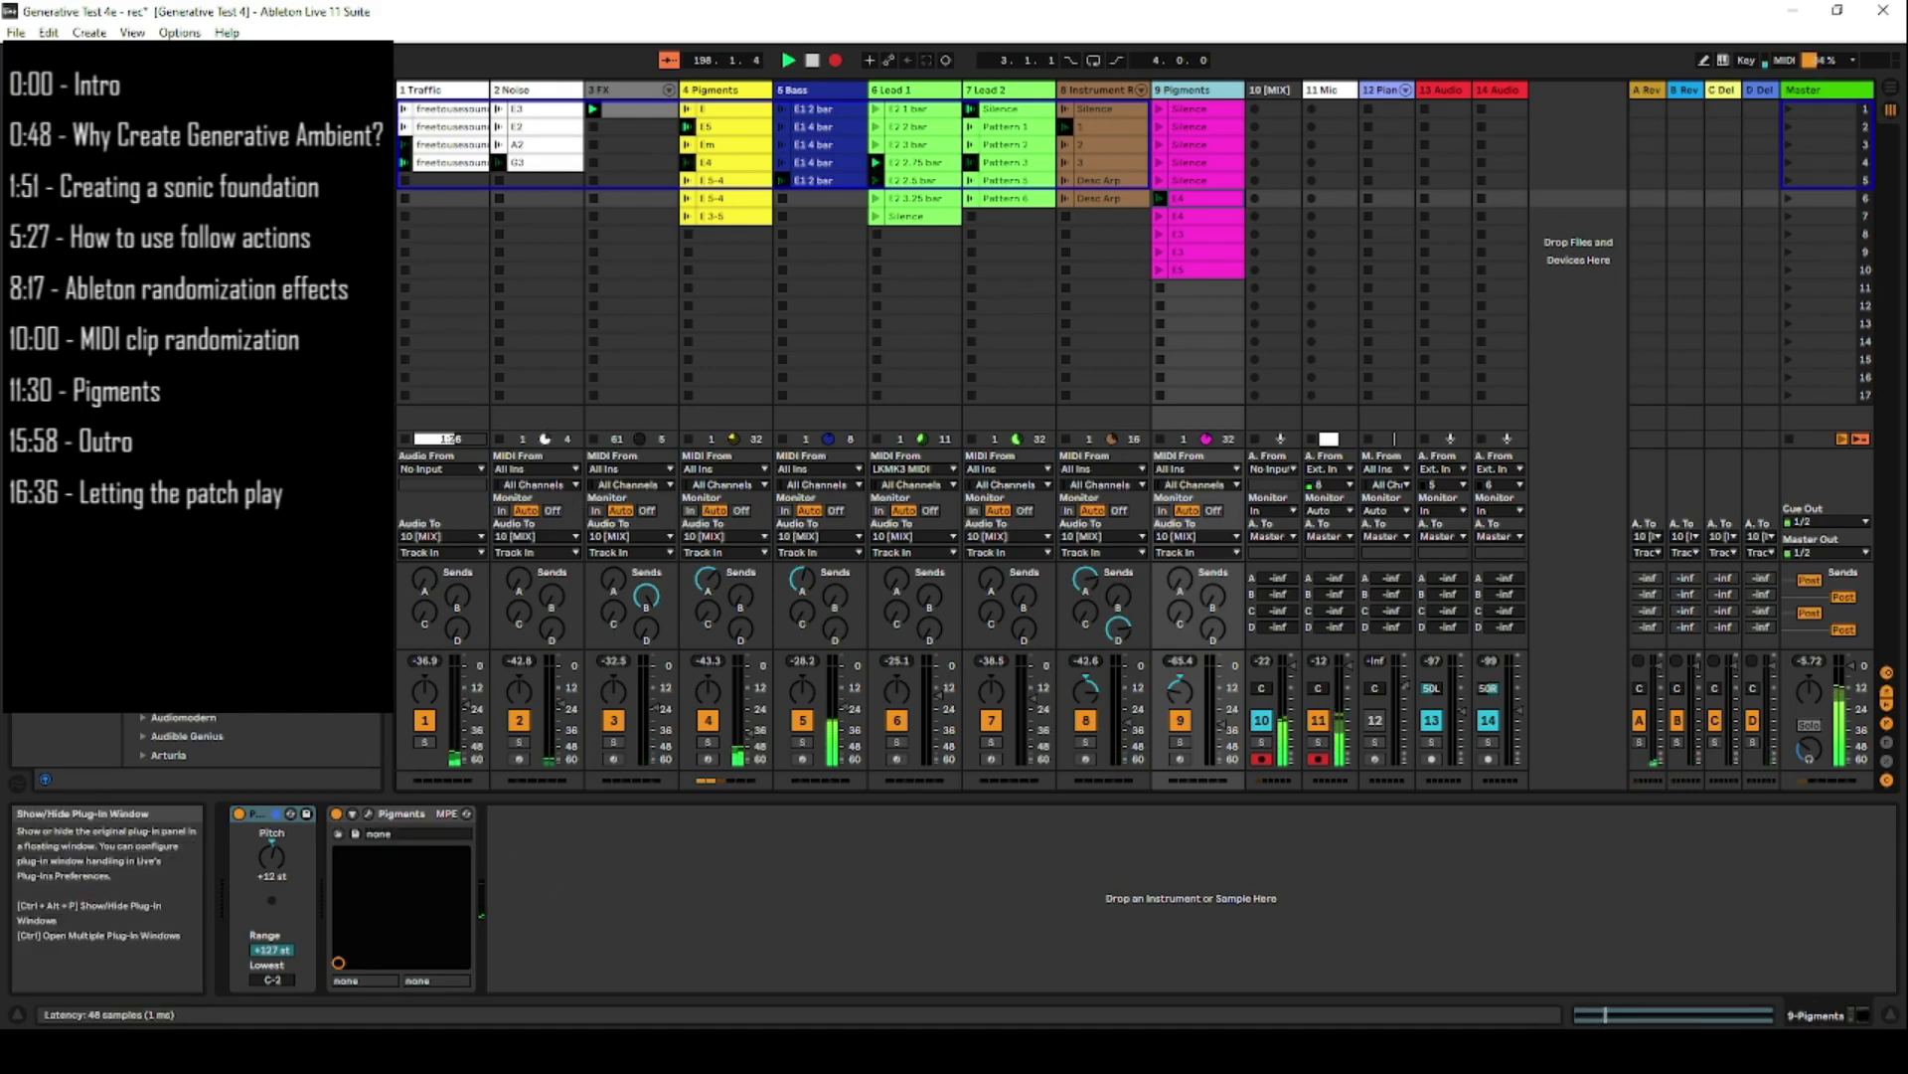
click(368, 813)
drag(854, 164, 904, 108)
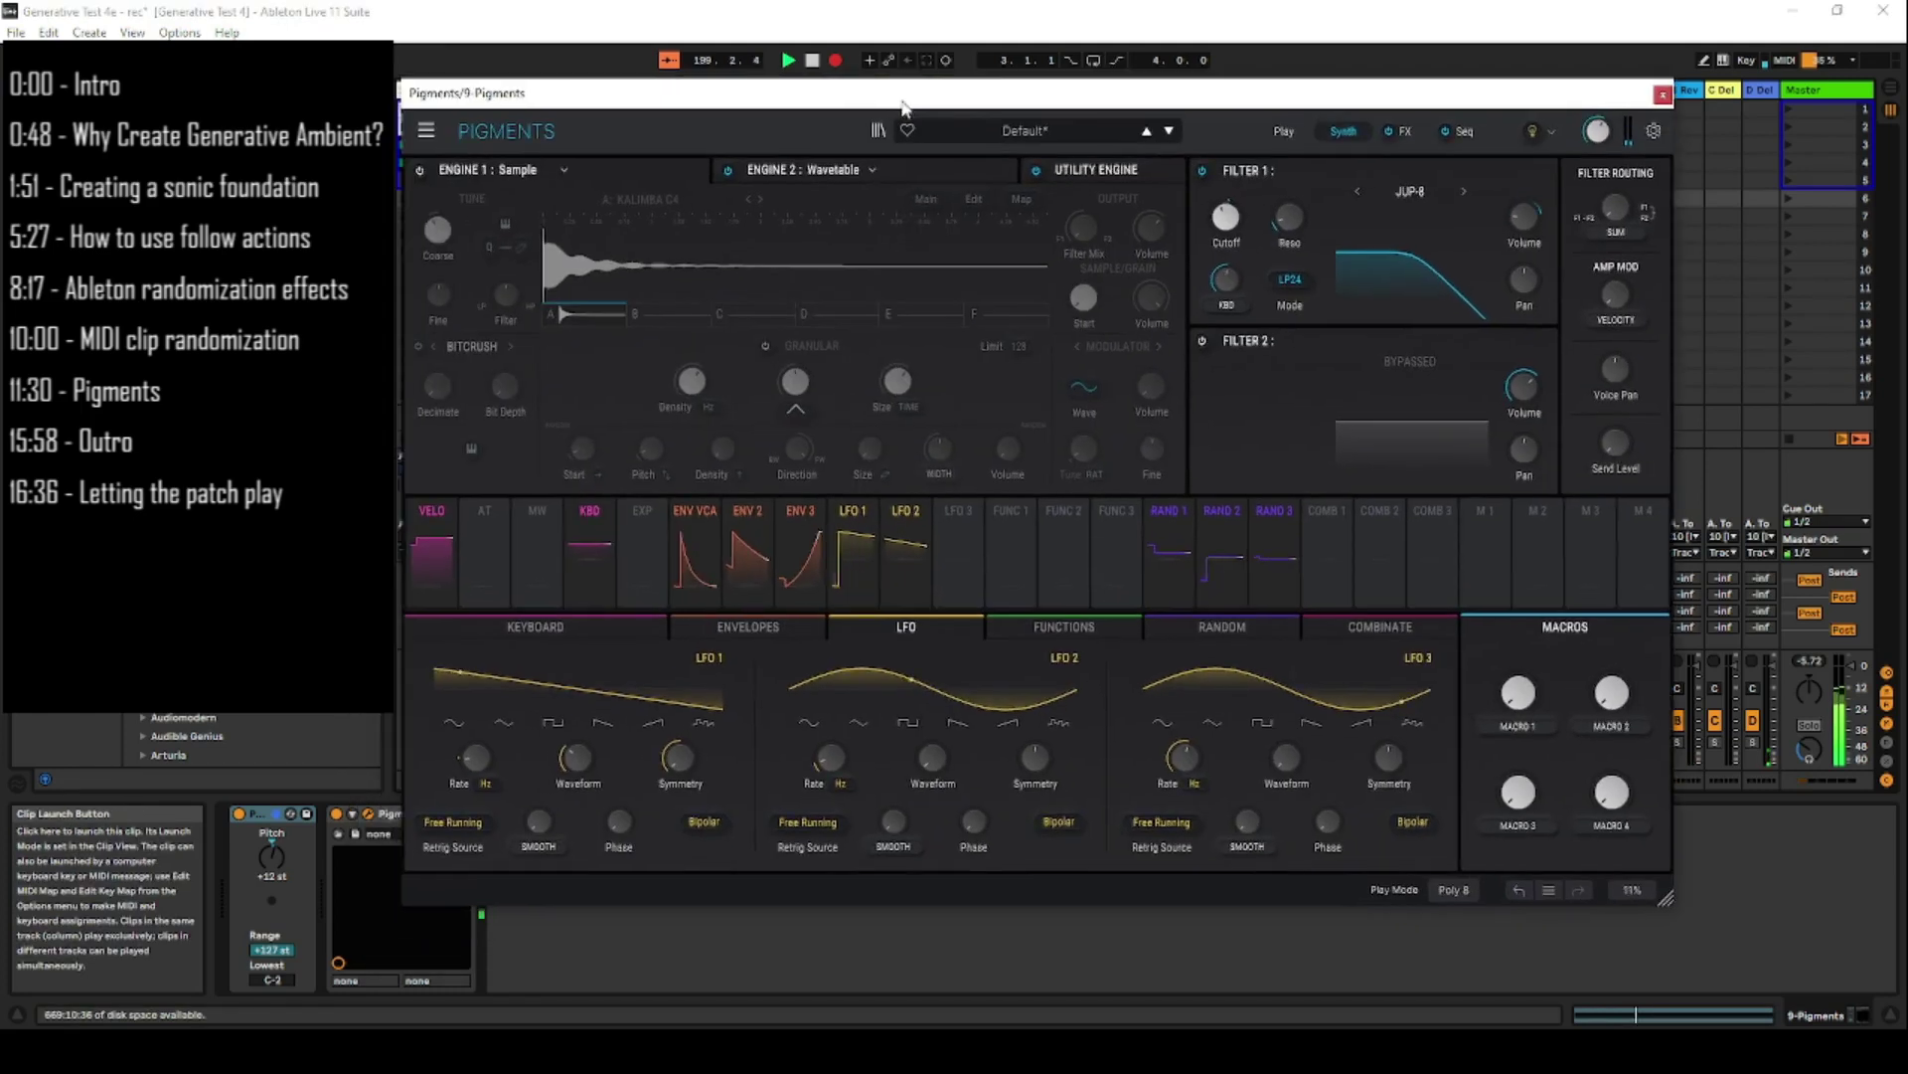
click(1463, 132)
mouse_move(1230, 99)
mouse_down()
mouse_move(1244, 255)
mouse_move(1292, 305)
mouse_move(1245, 255)
mouse_move(1222, 122)
mouse_up()
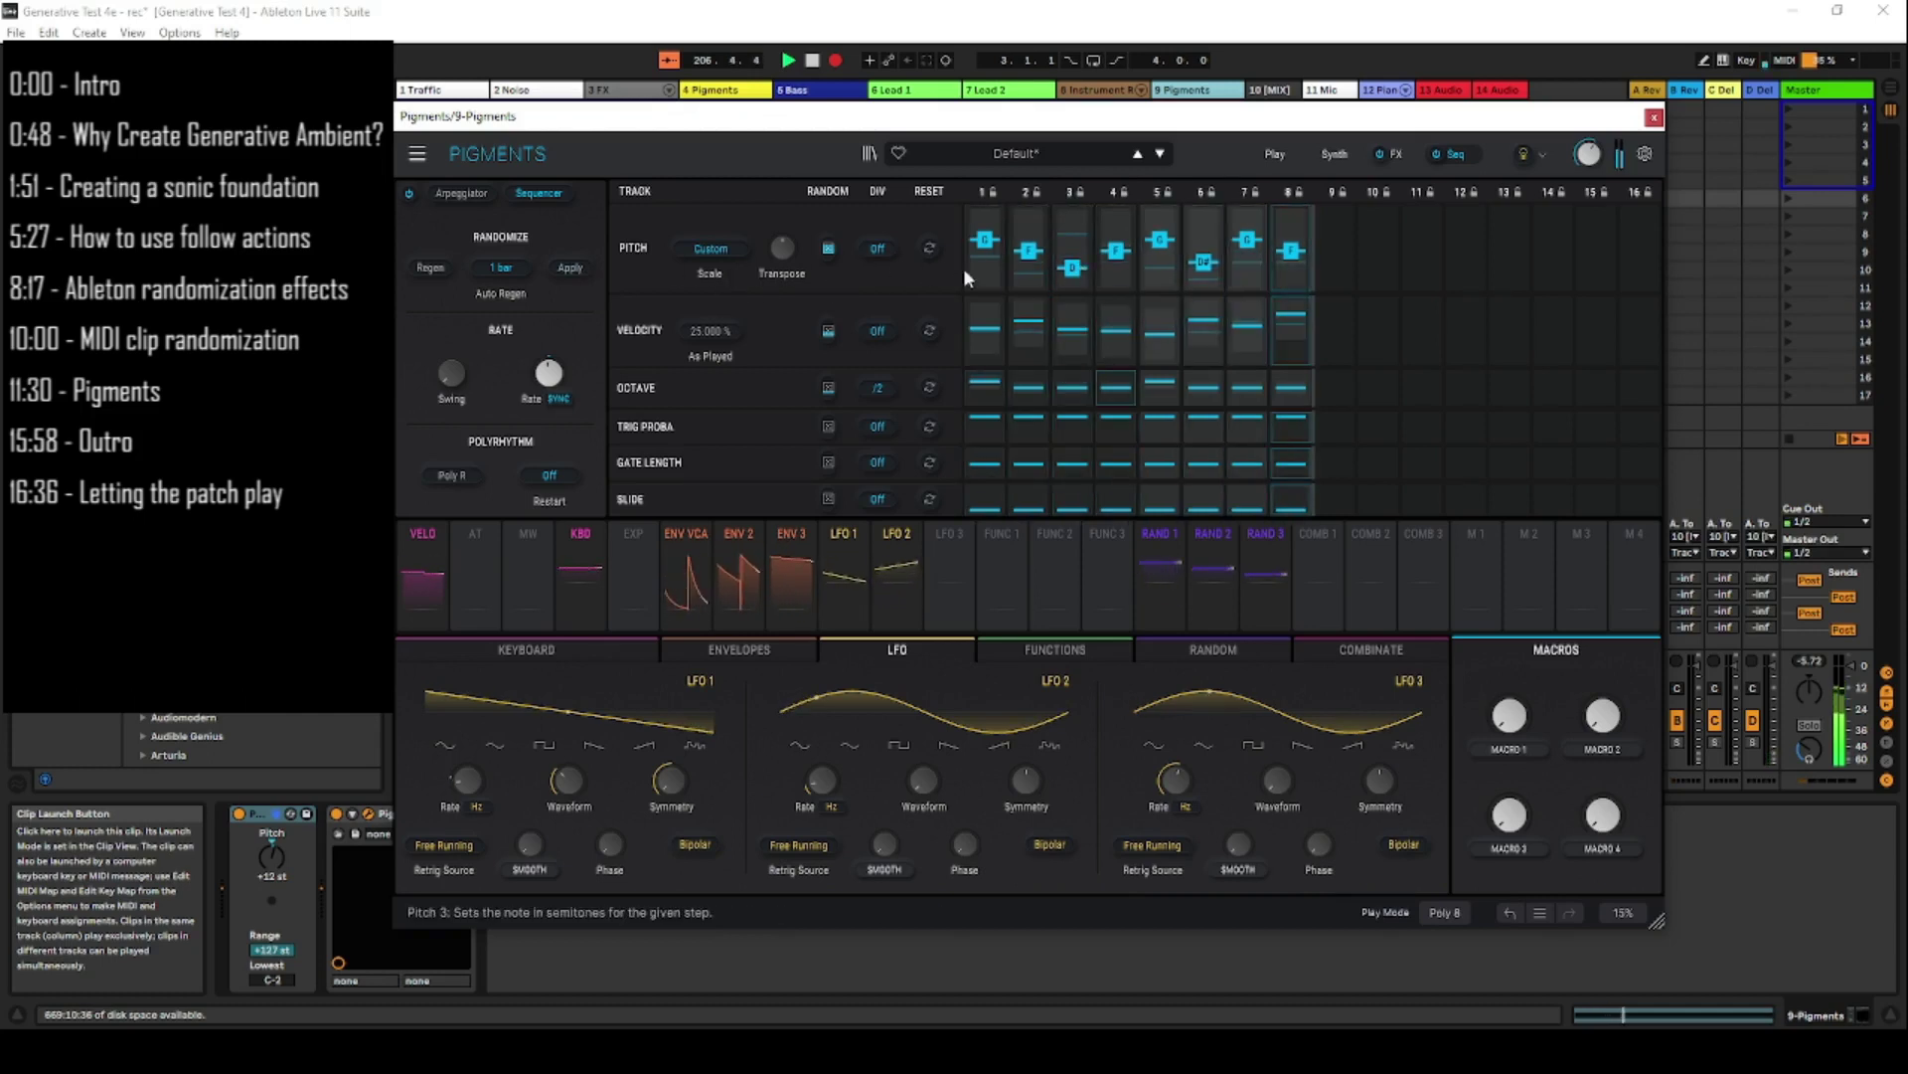
- Examine the custom scale and per-note chance settings of the sequencer's pitch track, and close the scale editor
click(709, 250)
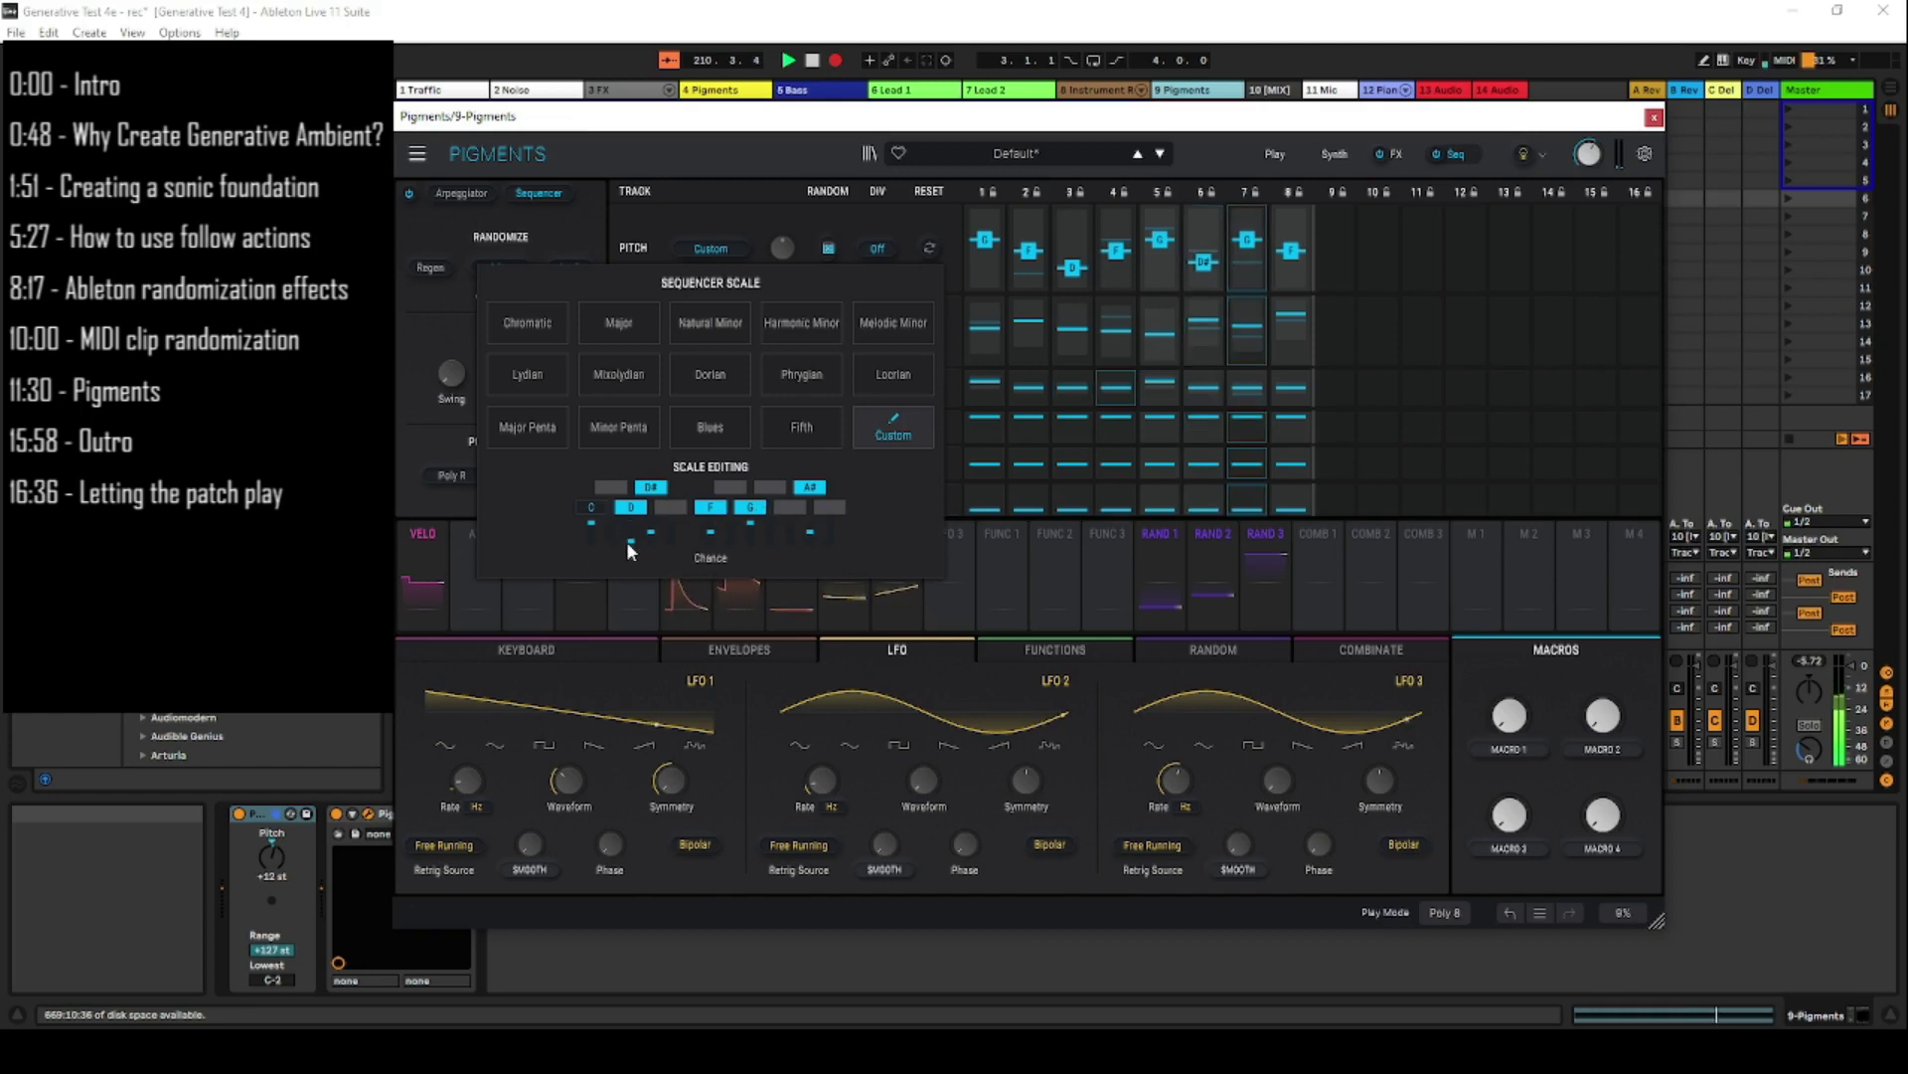
mouse_move(635, 546)
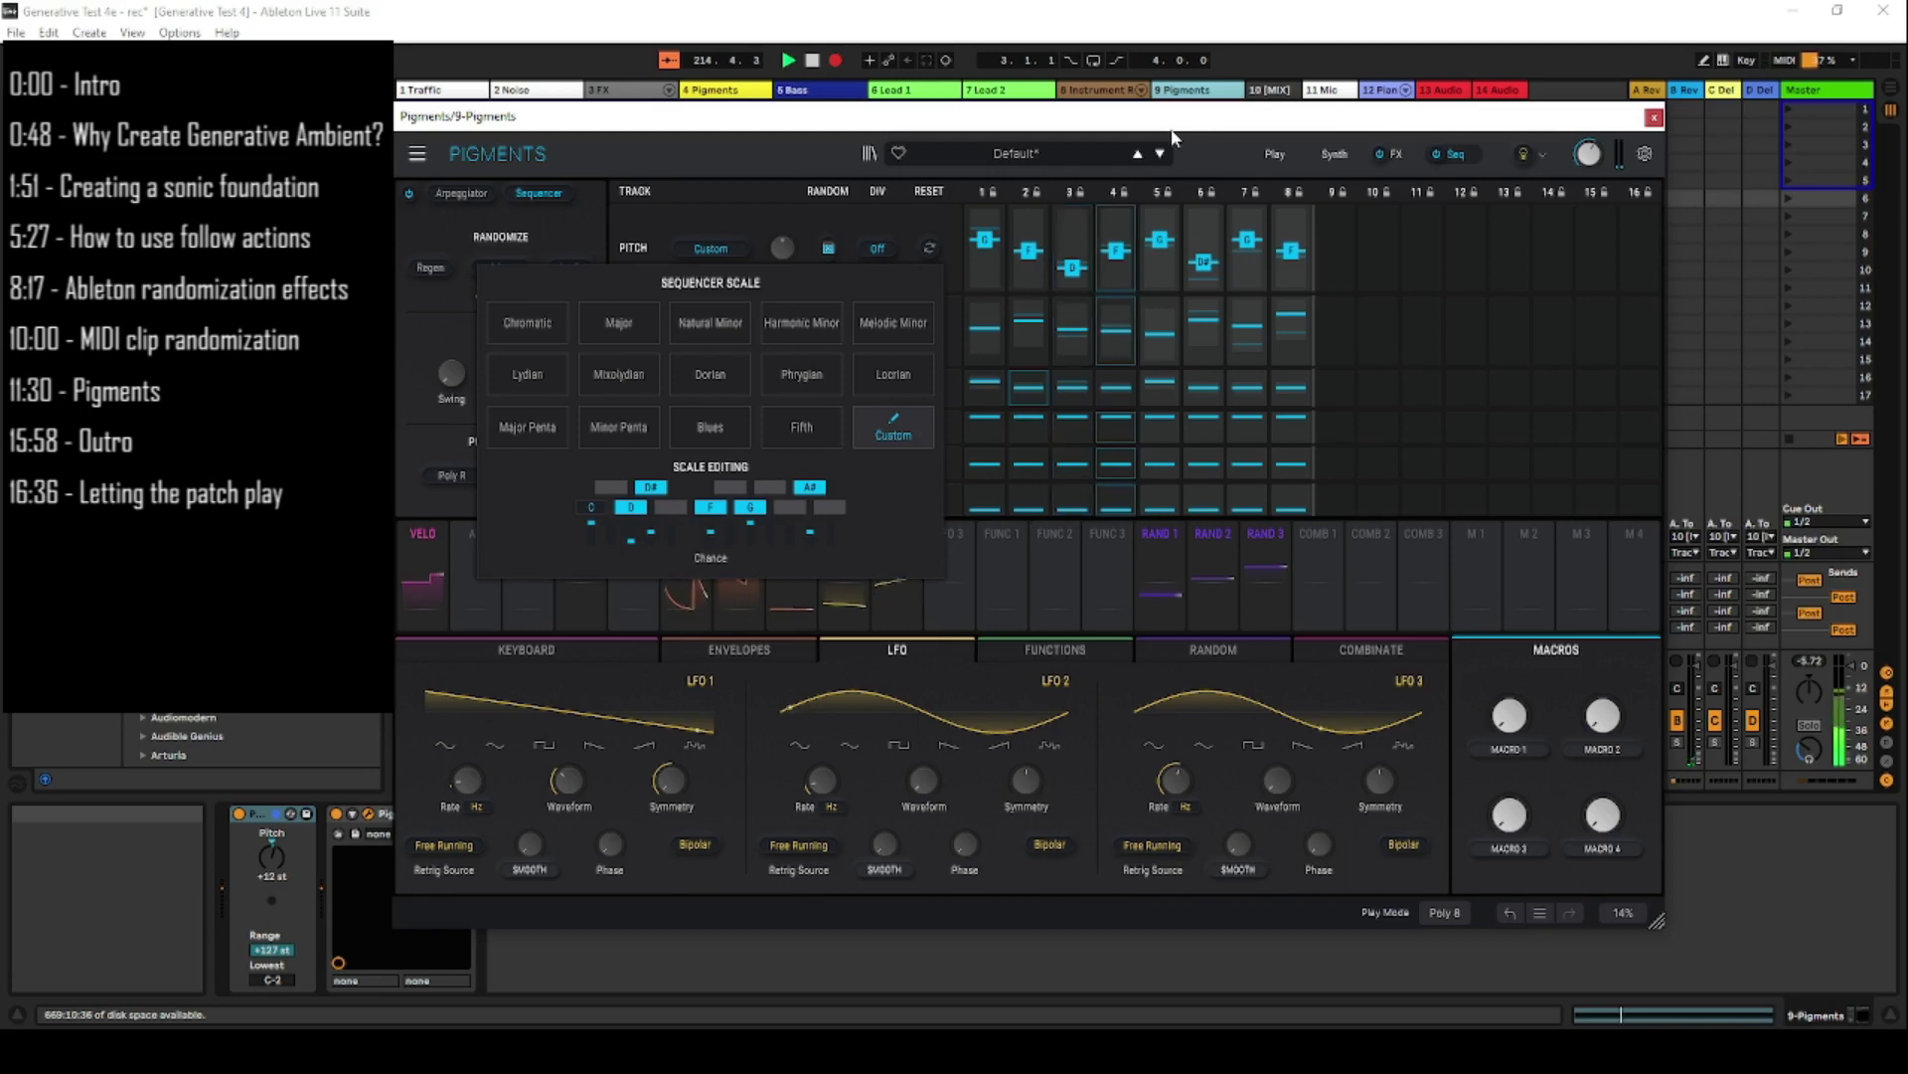
click(786, 198)
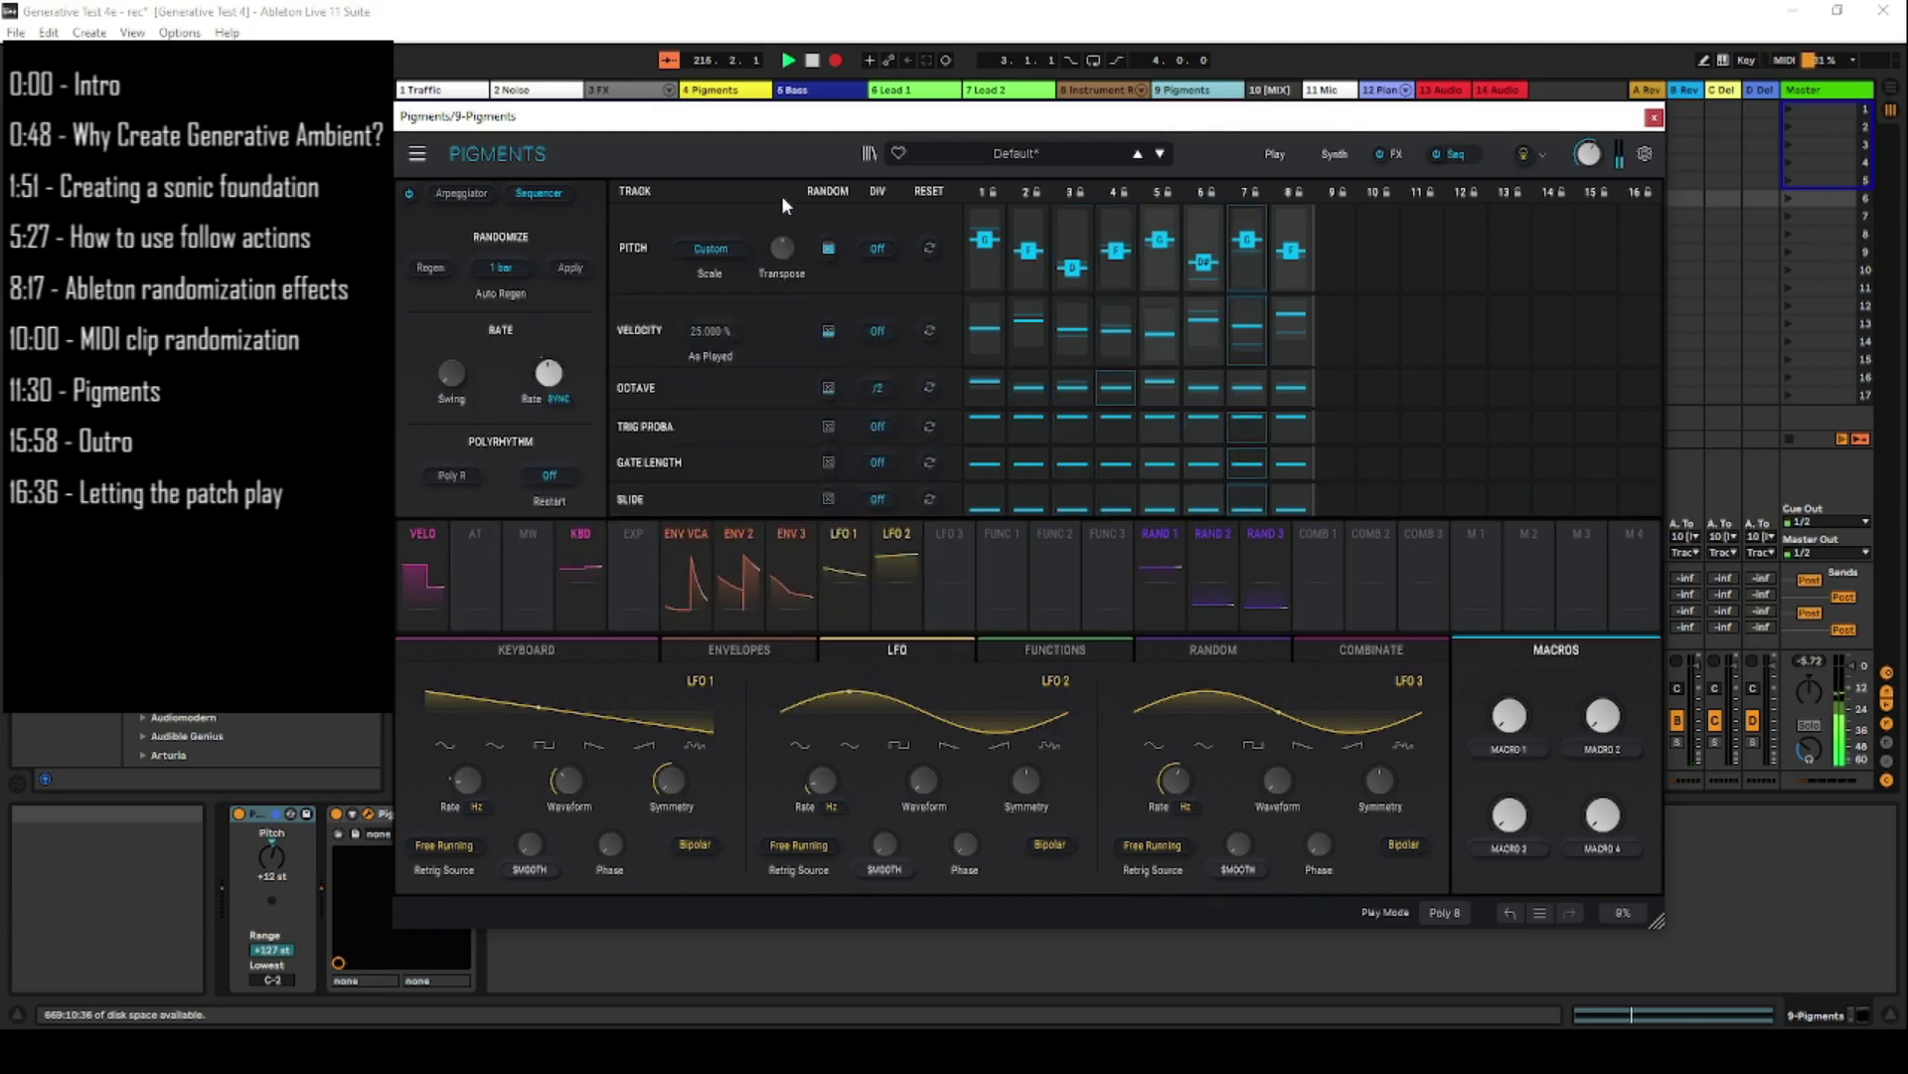
drag(1569, 124, 1520, 144)
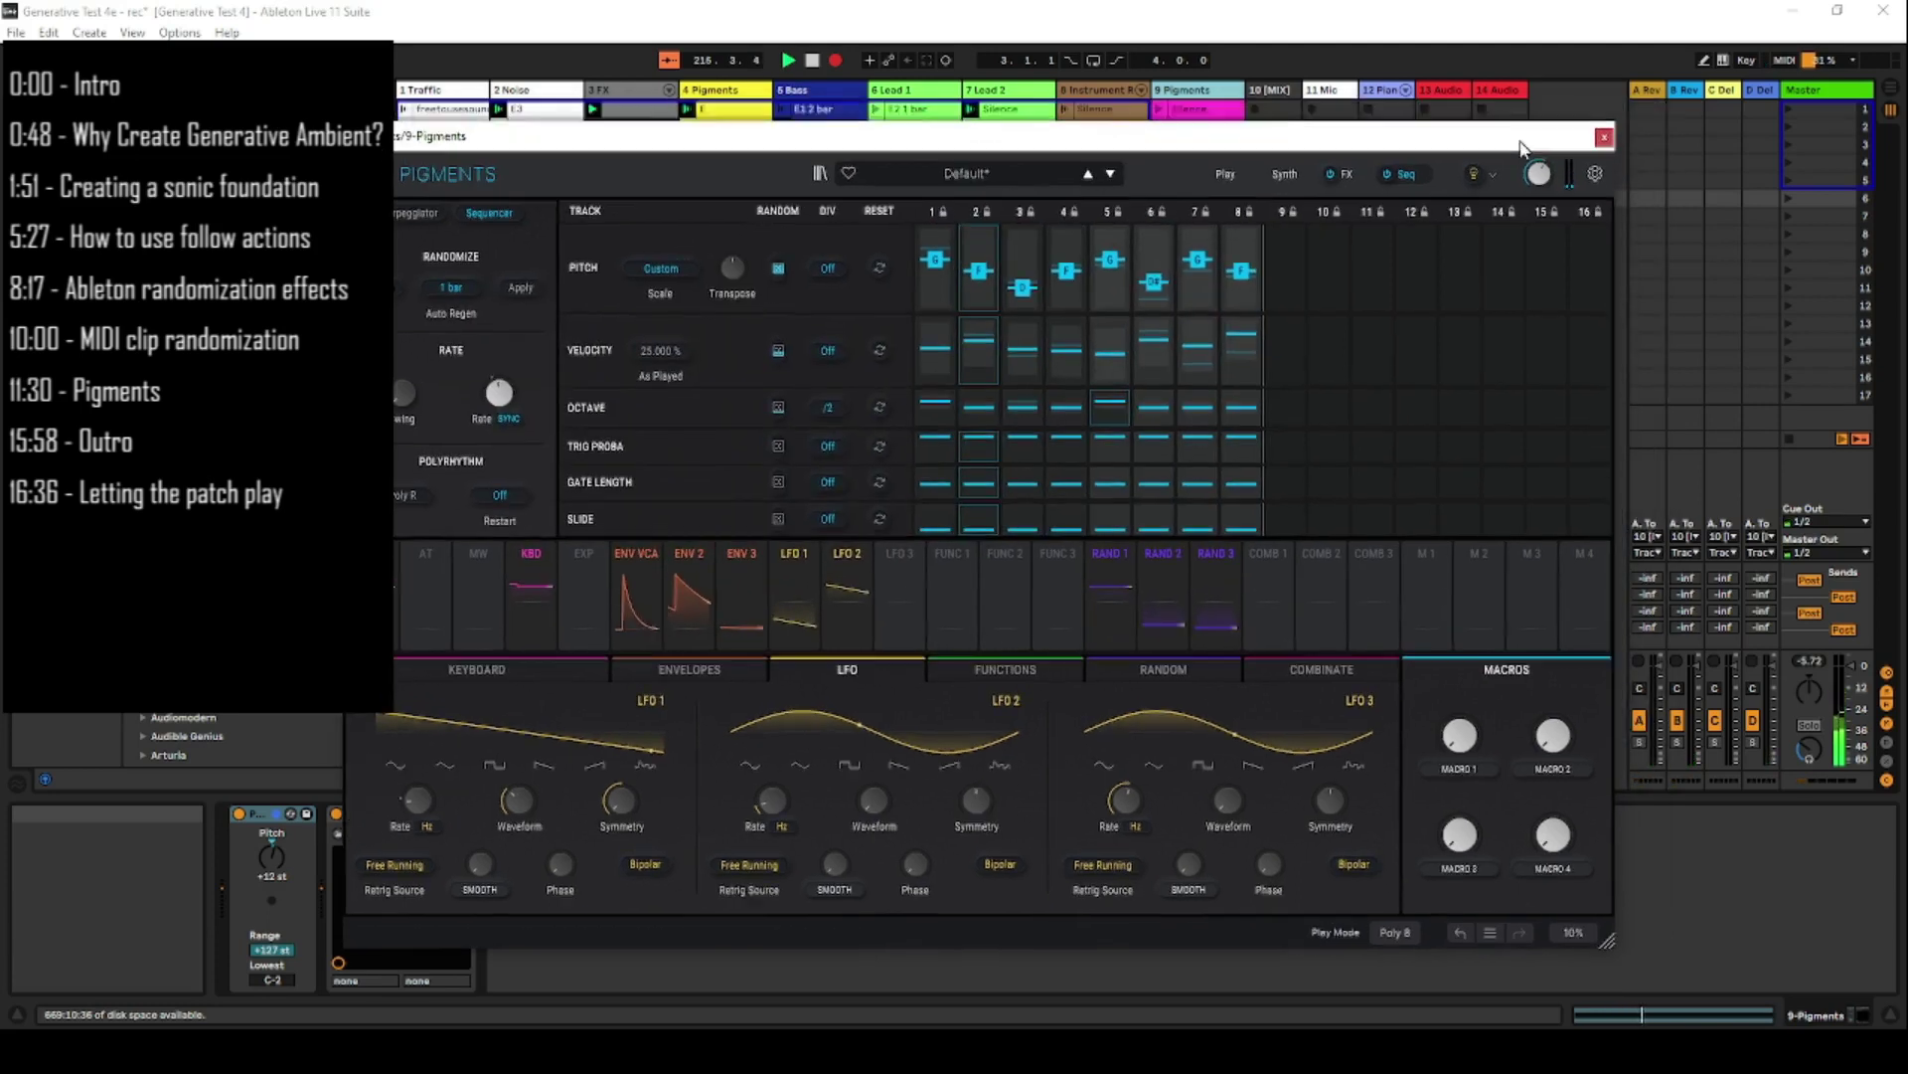